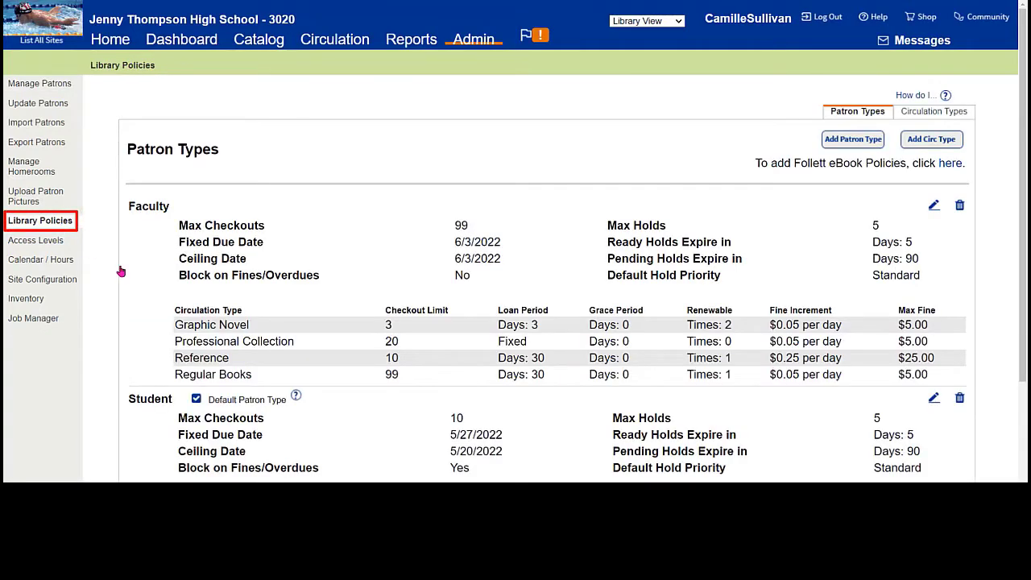
Step: Scroll down to the Student patron type and open its policies with the Edit icon
scroll(121, 271, "down", 1)
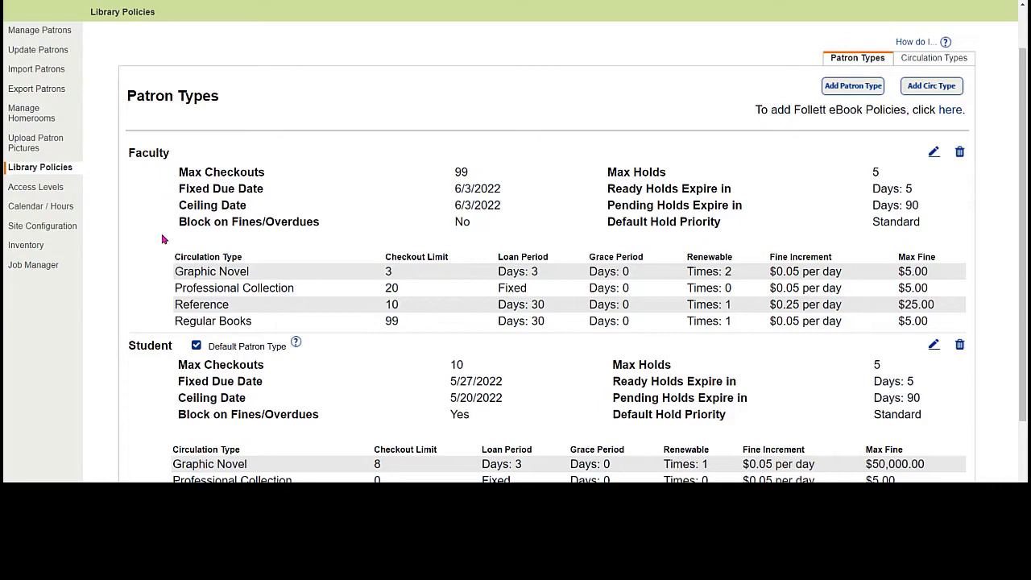
scroll(162, 239, "down", 1)
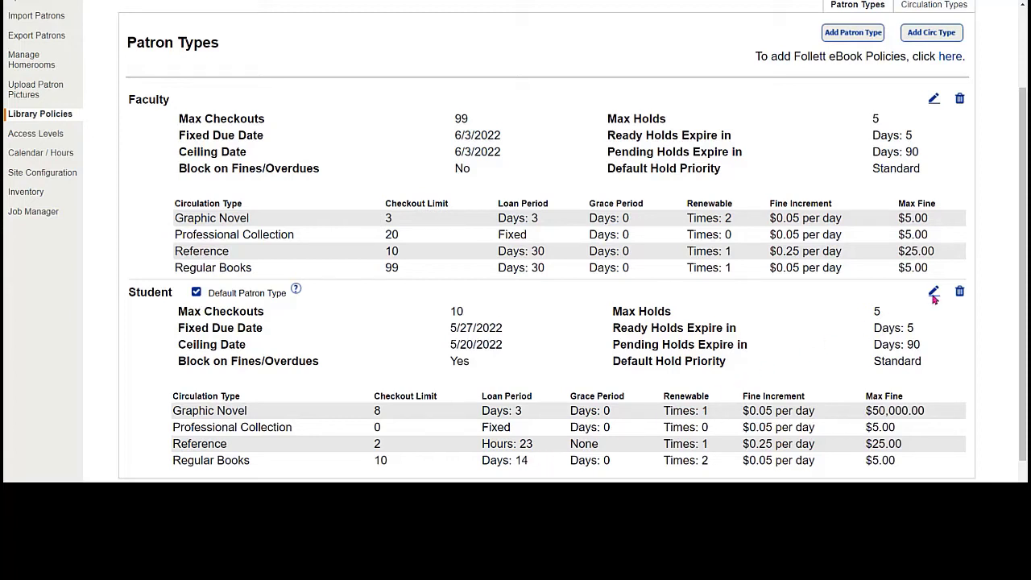
mouse_move(934, 277)
left_mouse_down()
mouse_move(920, 284)
mouse_move(932, 298)
left_mouse_up()
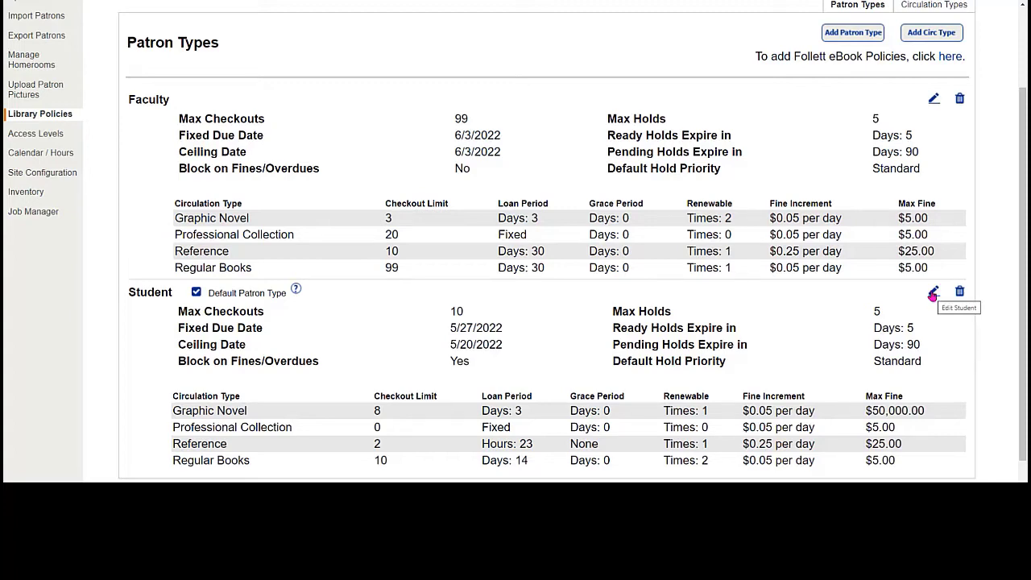
left_click(932, 297)
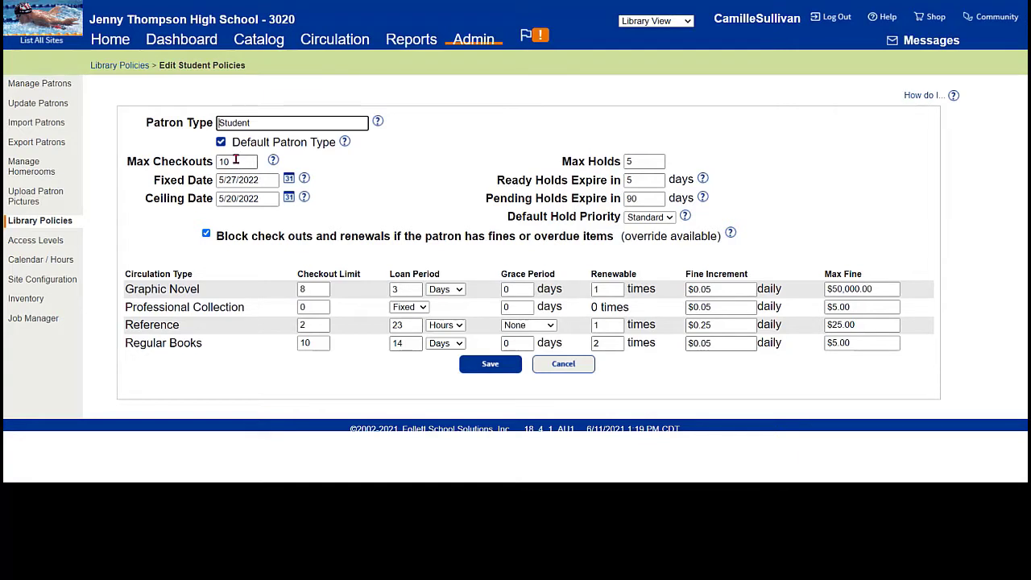
Step: Review the Student Max Checkouts of 10 and the Fixed Date, then bring up the Ceiling Date calendar
left_click_drag(236, 160, 218, 161)
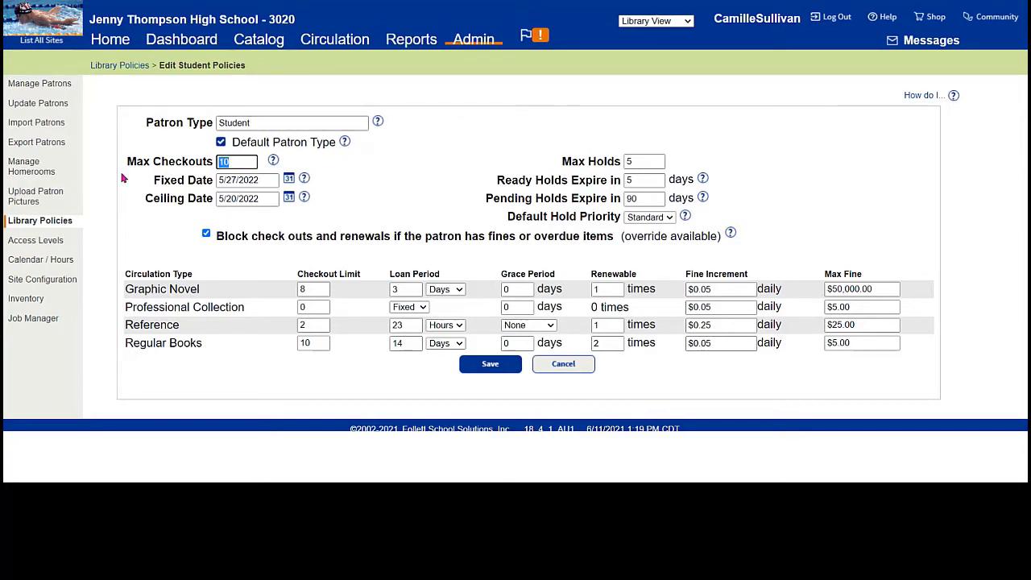
left_click(270, 180)
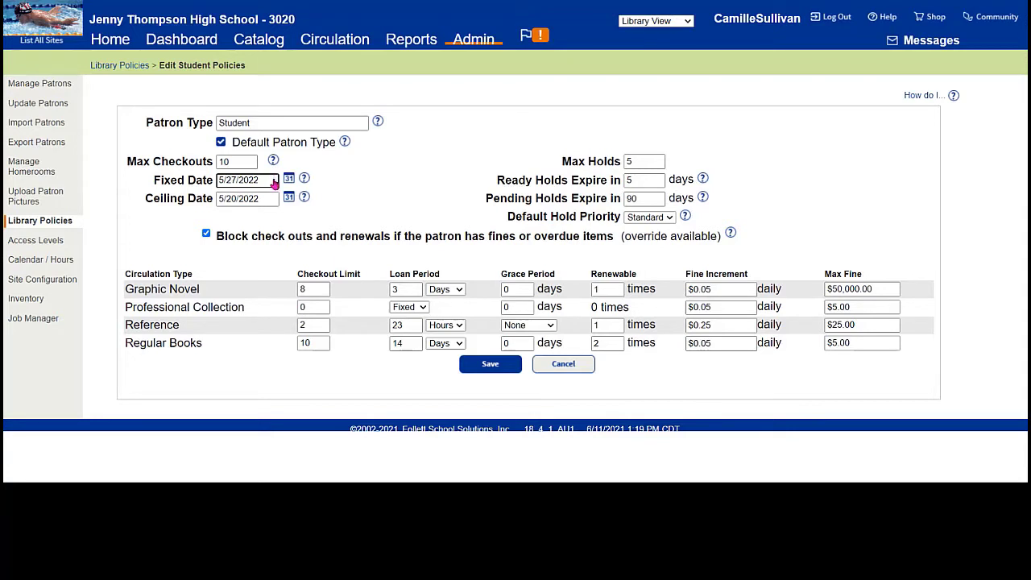
left_click(326, 183)
left_click(288, 200)
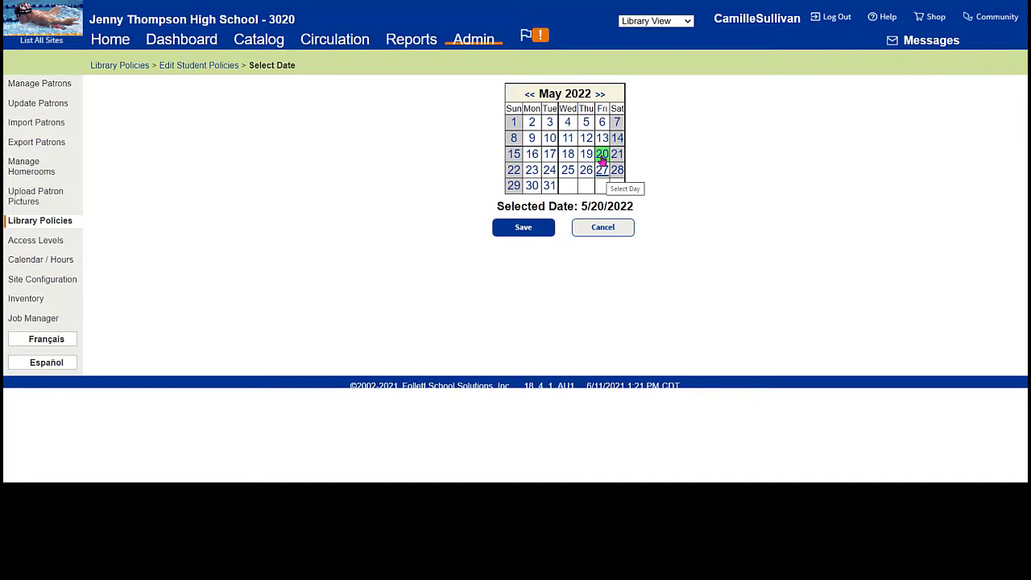
Step: Save May 20, 2022 as the Student Ceiling Date
left_click(515, 233)
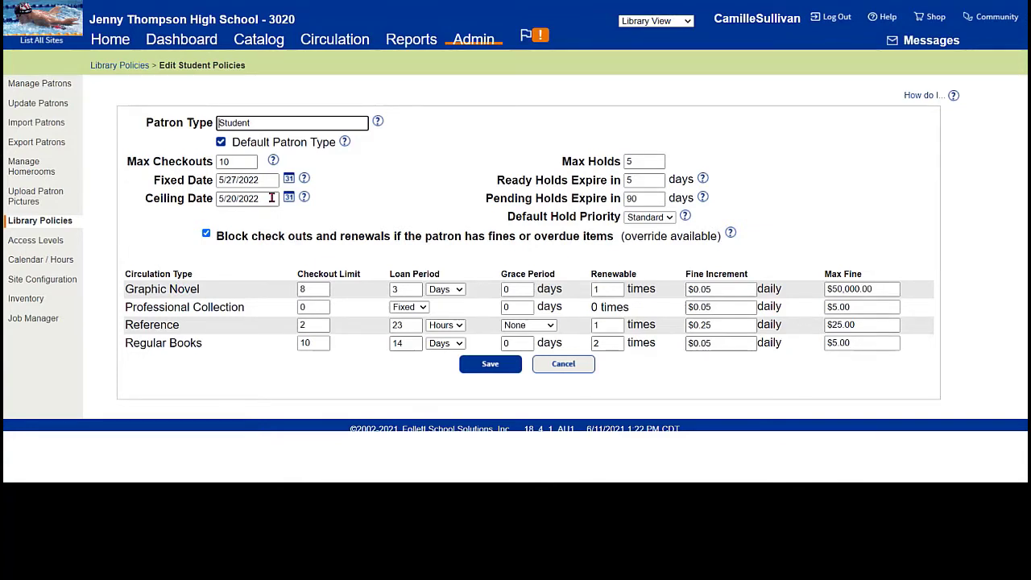
Step: Pick and save May 27, 2022 as the Student Fixed Date from its calendar
left_click(289, 179)
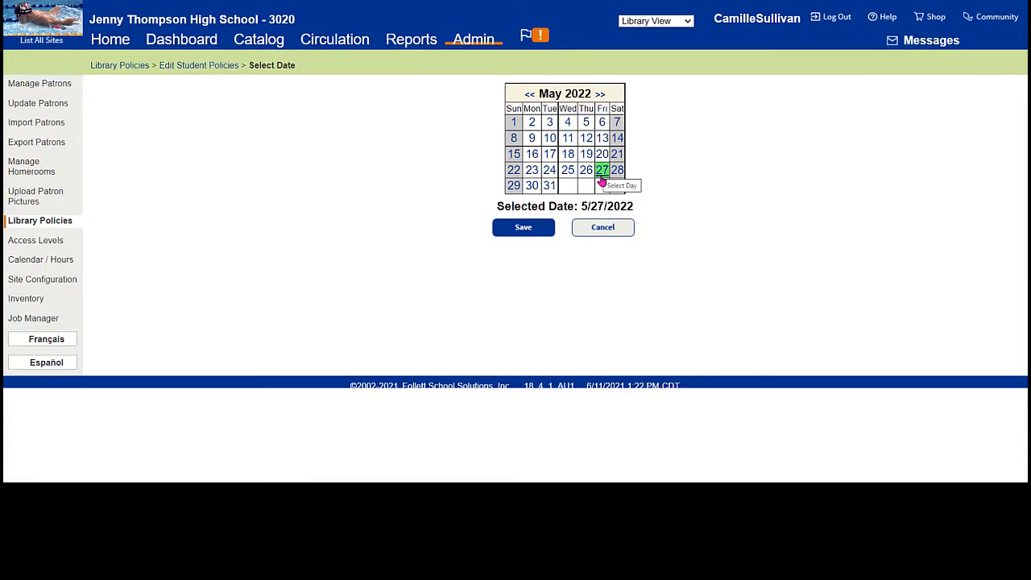
left_click(525, 232)
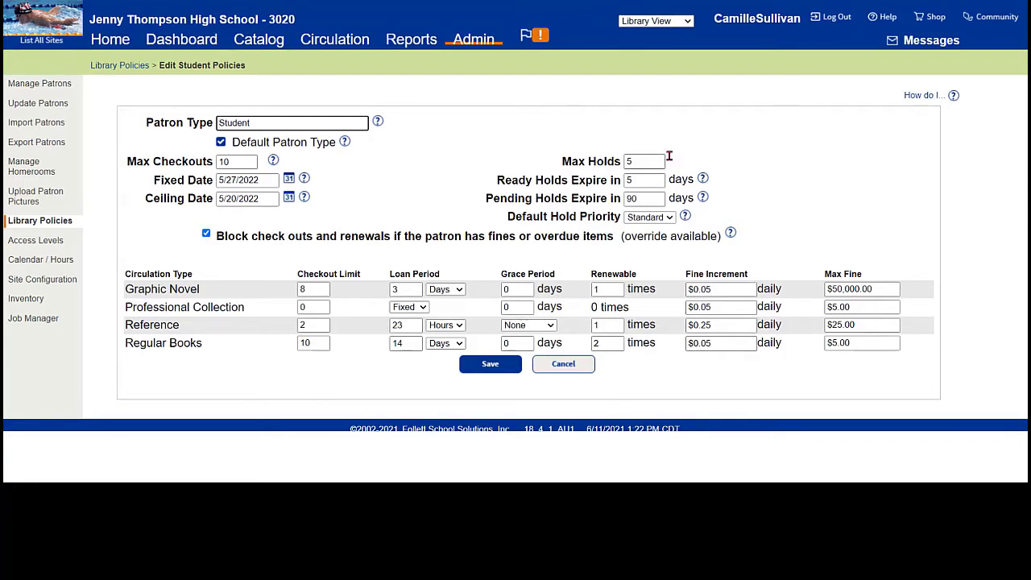
left_click_drag(656, 161, 622, 165)
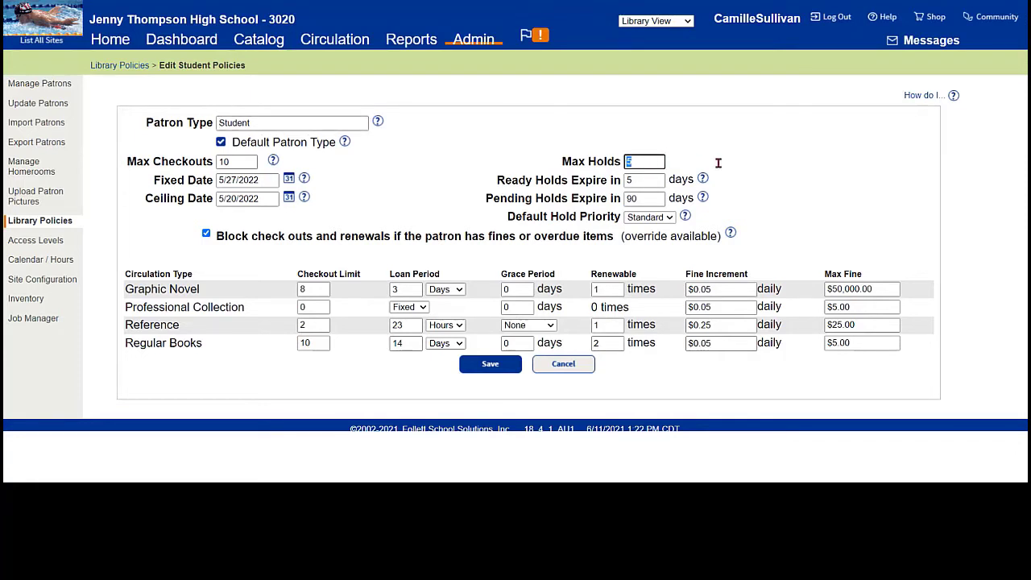
left_click(771, 167)
left_click(668, 218)
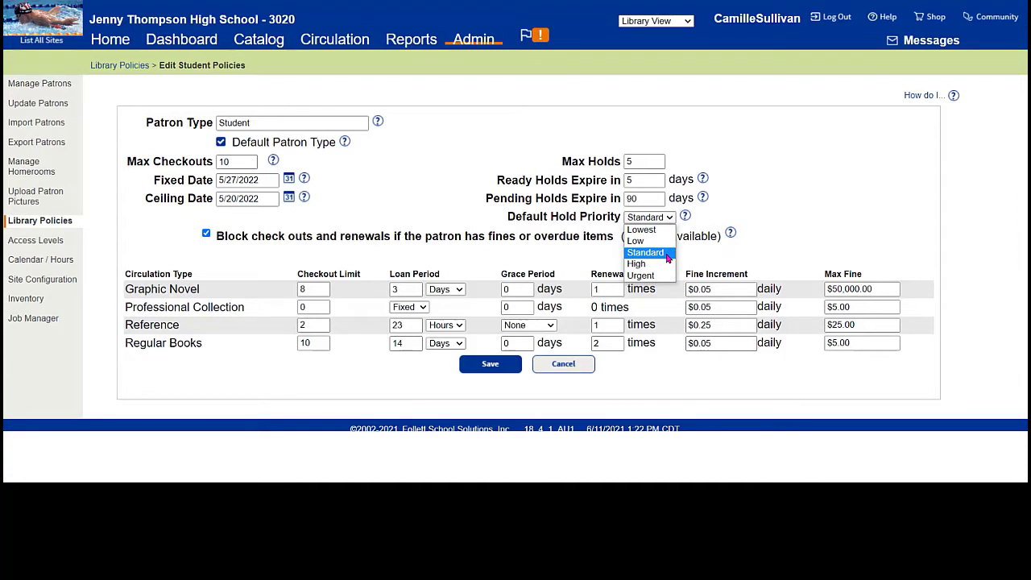
key("Up")
key("Up")
key("Down")
key("Down")
key("Down")
key("Down")
key("Up")
key("Up")
key("Up")
key("Up")
key("Down")
key("Down")
key("Down")
key("Up")
key("Up")
key("Up")
key("Down")
key("Down")
left_click(666, 256)
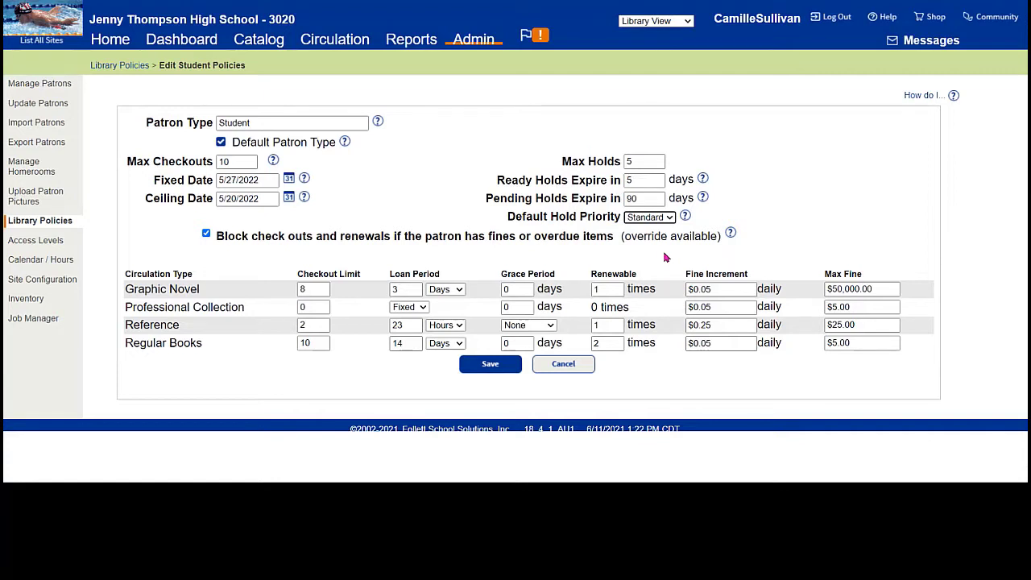
left_click_drag(216, 236, 616, 236)
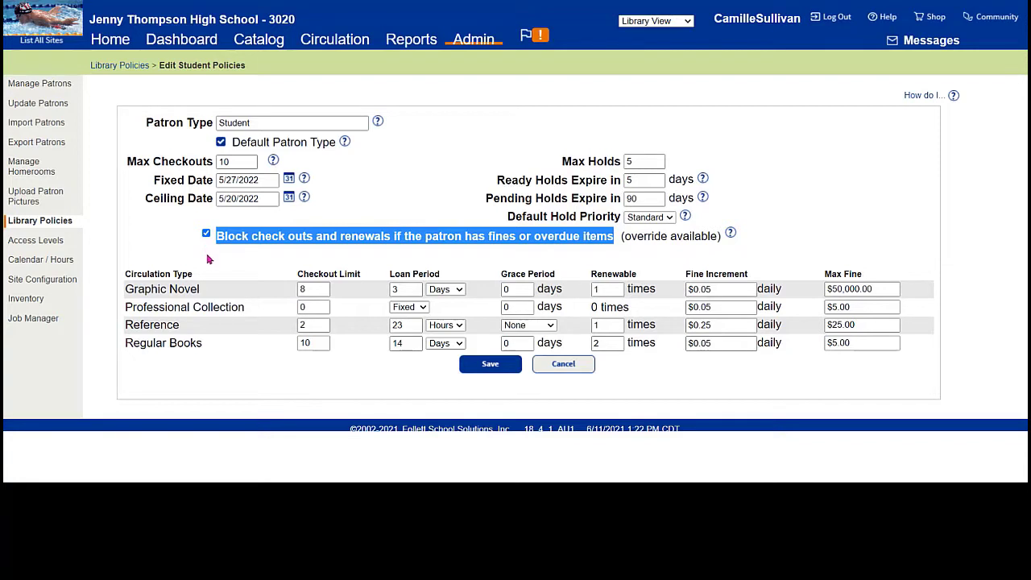
left_click(214, 290)
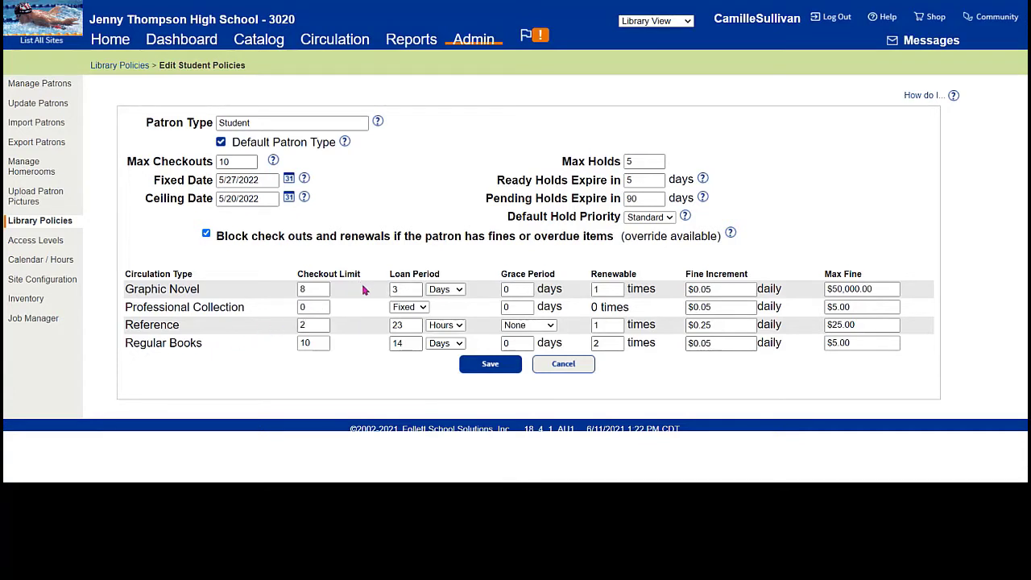
left_click_drag(390, 273, 447, 274)
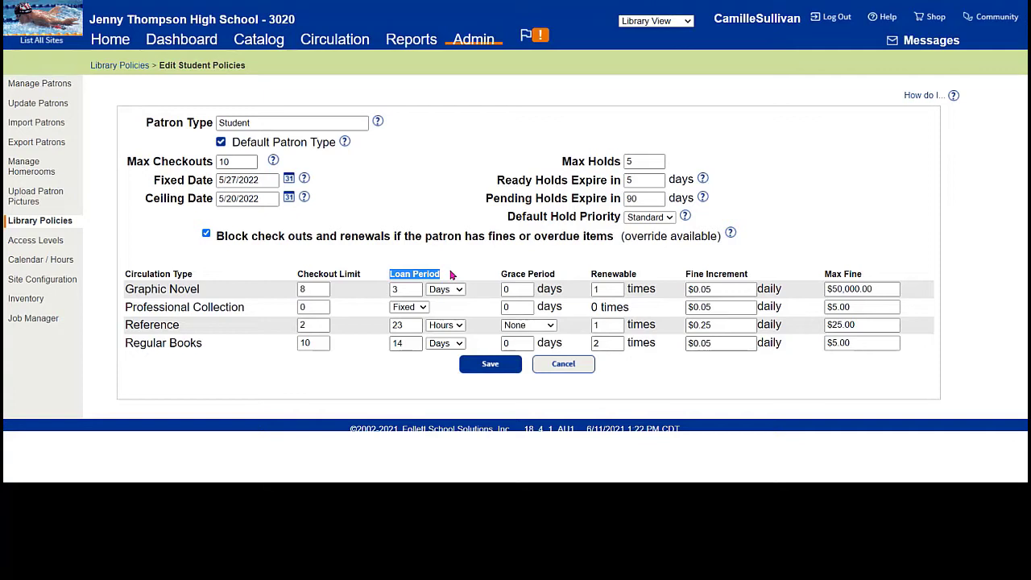
left_click(203, 345)
left_click_drag(202, 345, 131, 354)
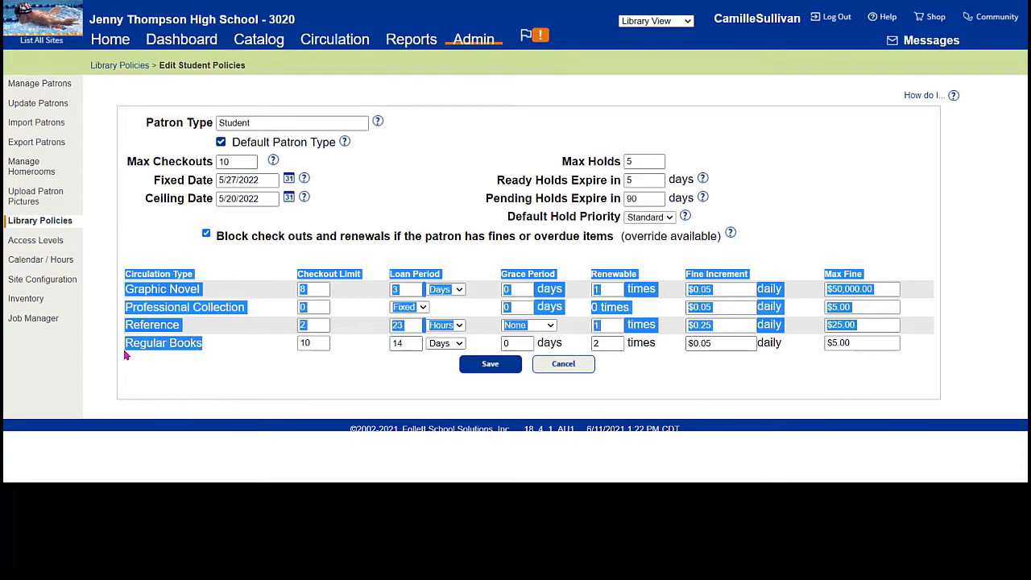
left_click(135, 363)
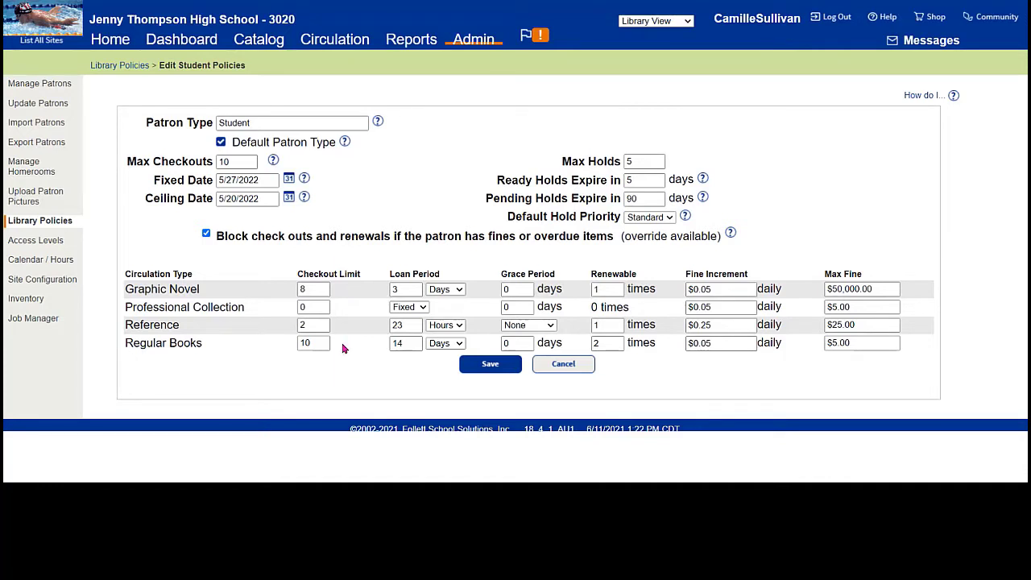
left_click_drag(246, 161, 219, 161)
left_click(321, 344)
left_click_drag(322, 344, 297, 344)
left_click(313, 325)
left_click_drag(313, 325, 296, 325)
left_click_drag(321, 307, 300, 307)
left_click(319, 289)
left_click_drag(318, 290, 298, 289)
left_click(353, 331)
left_click_drag(241, 161, 207, 160)
left_click(501, 272)
left_click_drag(501, 272, 558, 275)
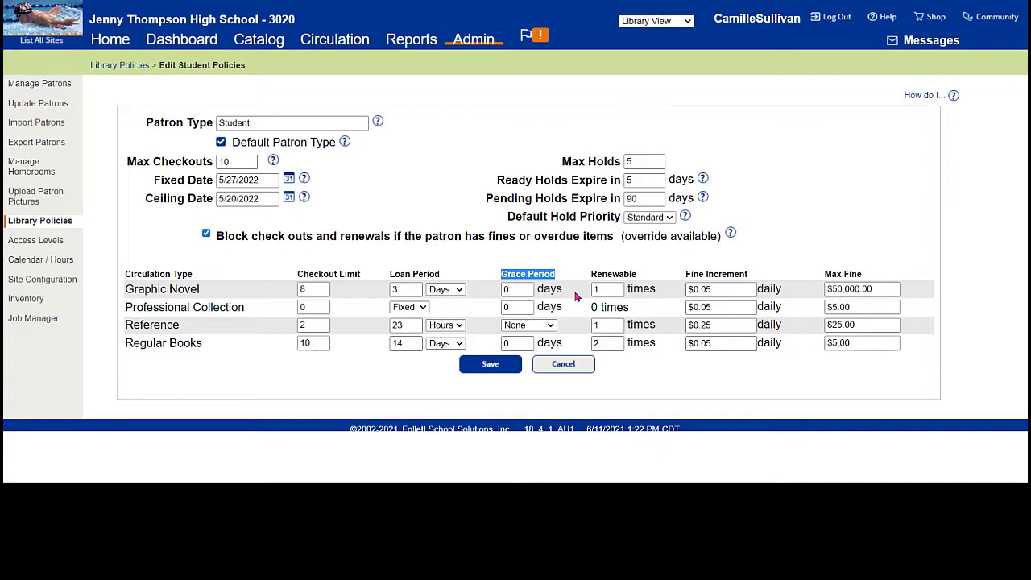
double_click(510, 289)
type("1")
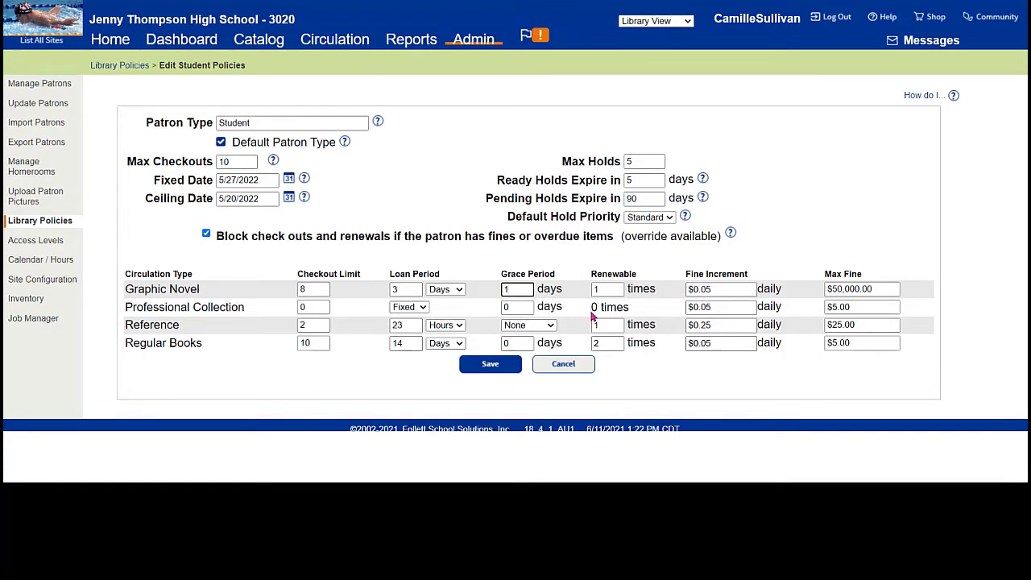
double_click(524, 289)
key("BackSpace")
type("0")
Step: Highlight the Fine Increment and Max Fine columns, then change Regular Books' fine increment from $0.05 to $0.00
left_click_drag(686, 274, 754, 272)
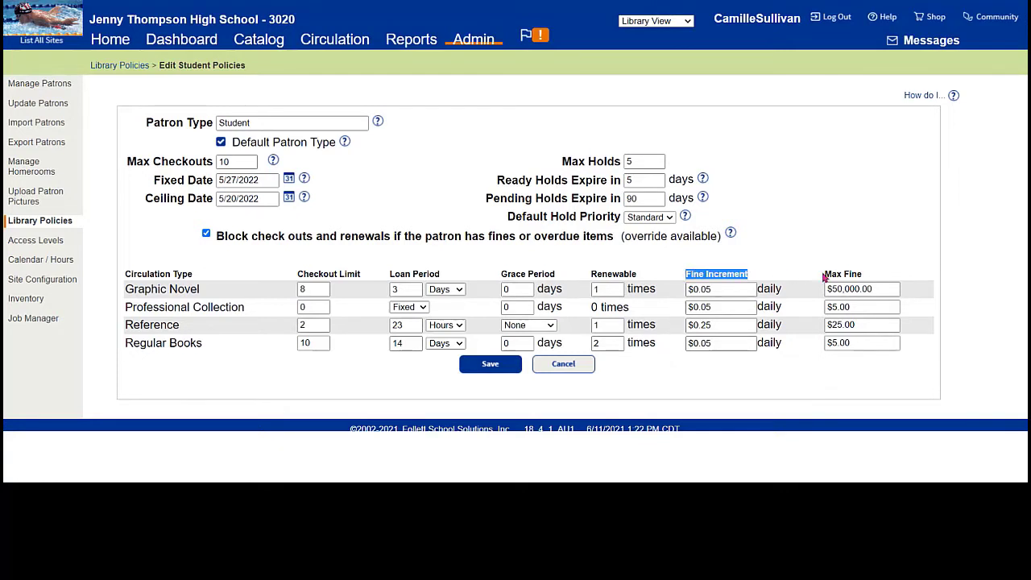
left_click_drag(821, 274, 869, 275)
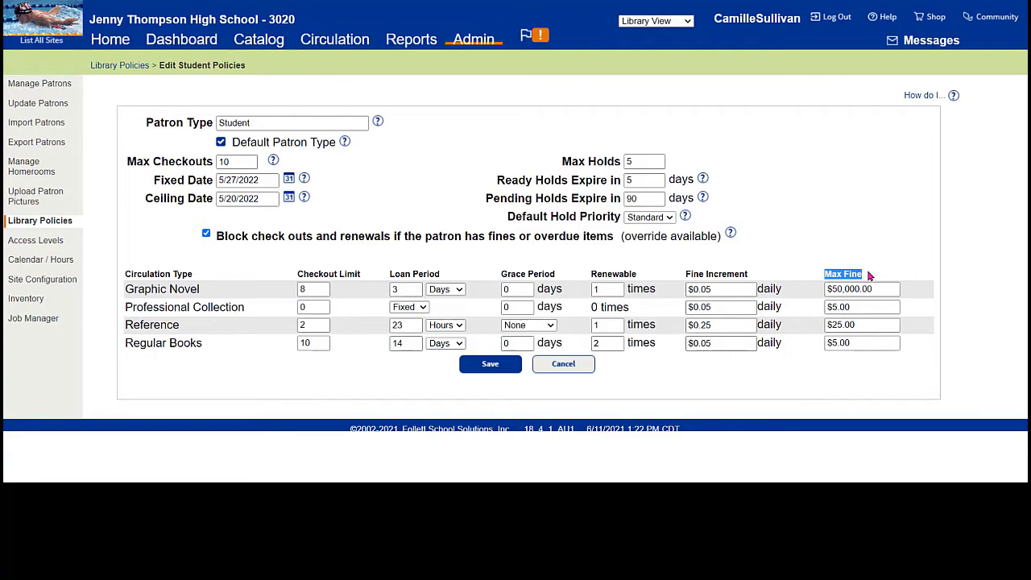
left_click(817, 381)
left_click(721, 289)
left_click(722, 343)
key("BackSpace")
type("0")
left_click(747, 384)
left_click_drag(890, 288, 828, 288)
left_click(490, 372)
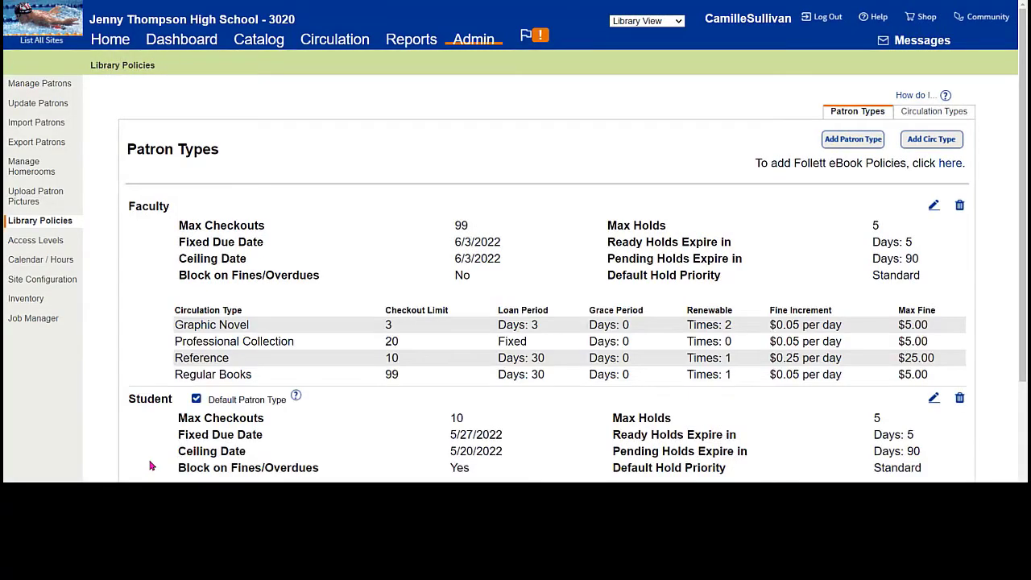
scroll(150, 465, "down", 1)
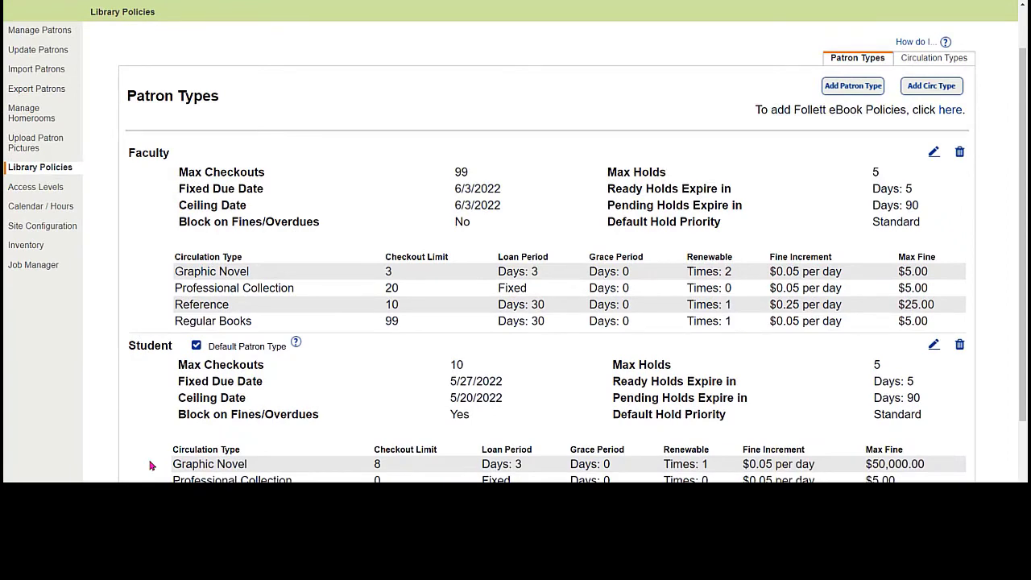
scroll(150, 465, "down", 1)
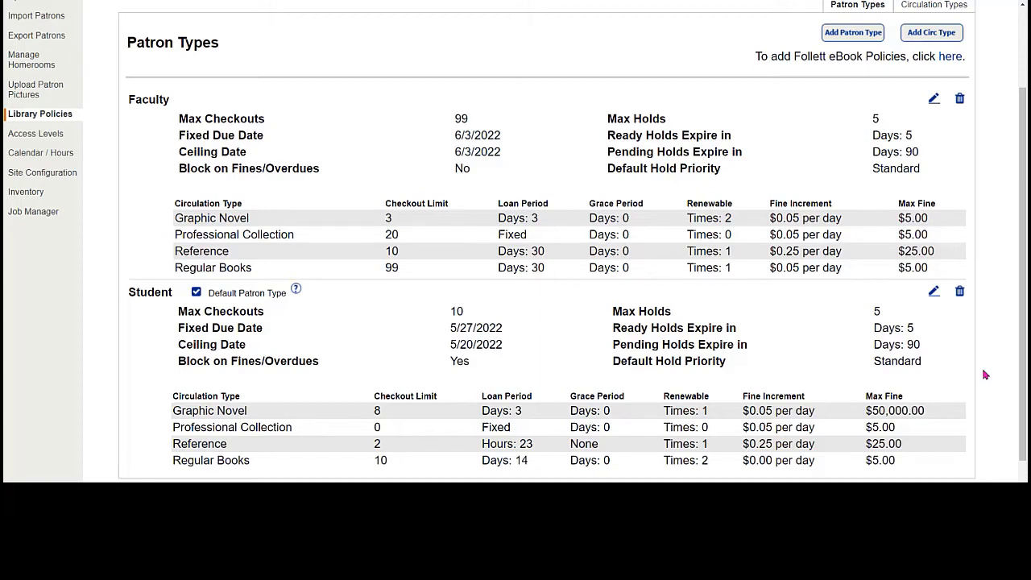
Step: Begin deleting Faculty, highlighting its 6 affected patrons, and keep Student as the replacement patron type
left_click(959, 102)
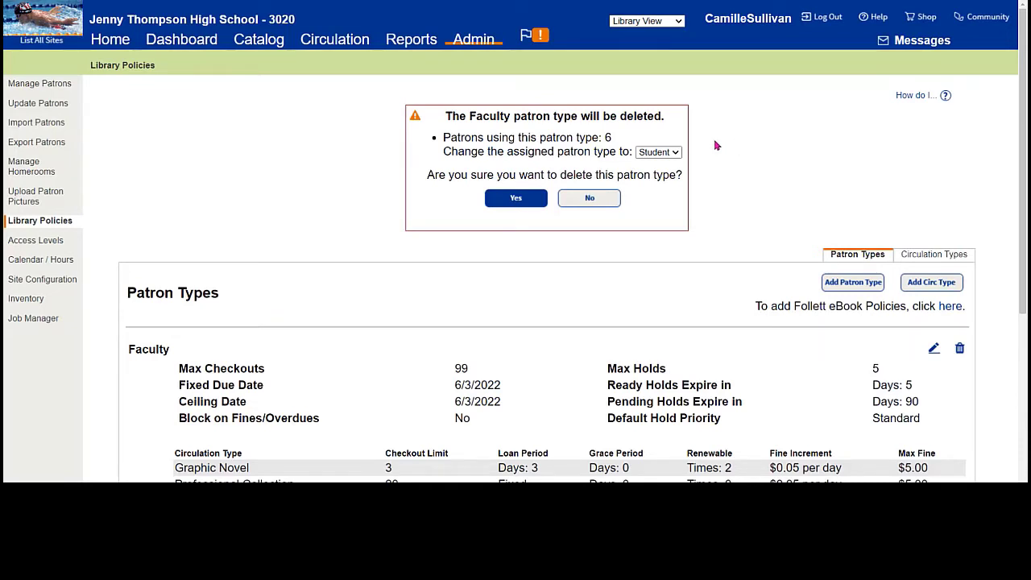
double_click(608, 137)
left_click_drag(469, 116, 551, 116)
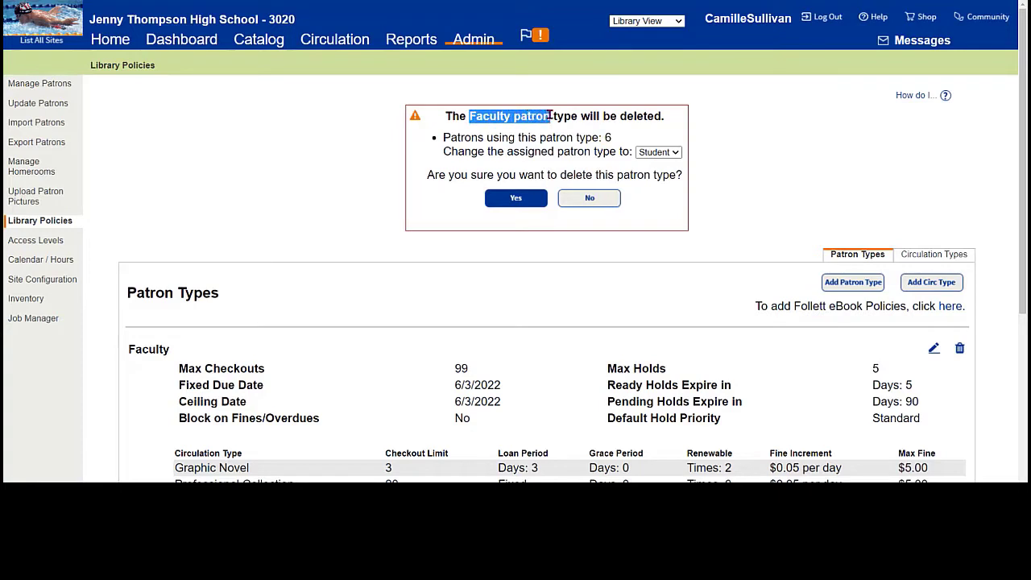
left_click(608, 138)
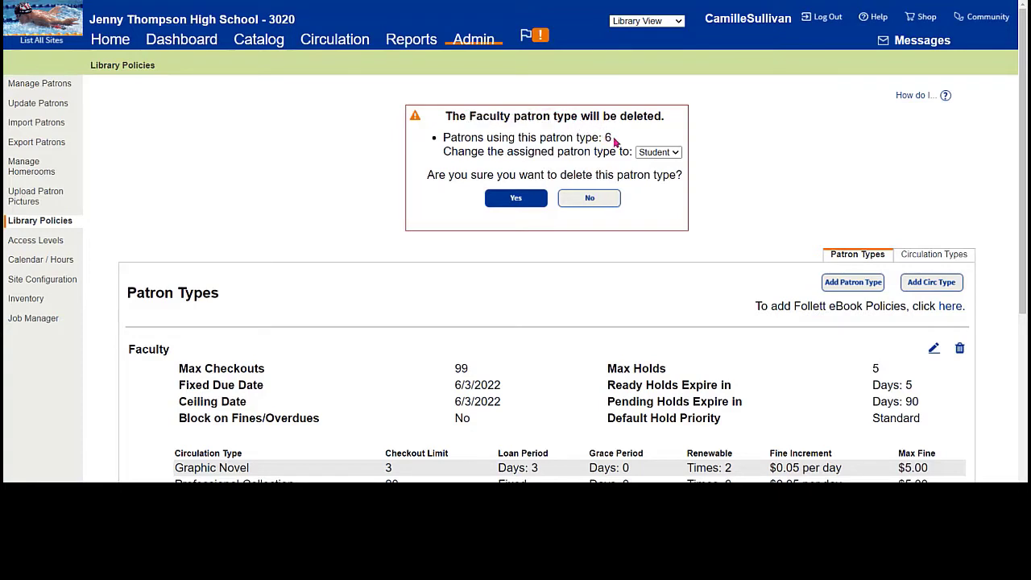
double_click(608, 138)
left_click(444, 151)
left_click_drag(444, 152, 634, 153)
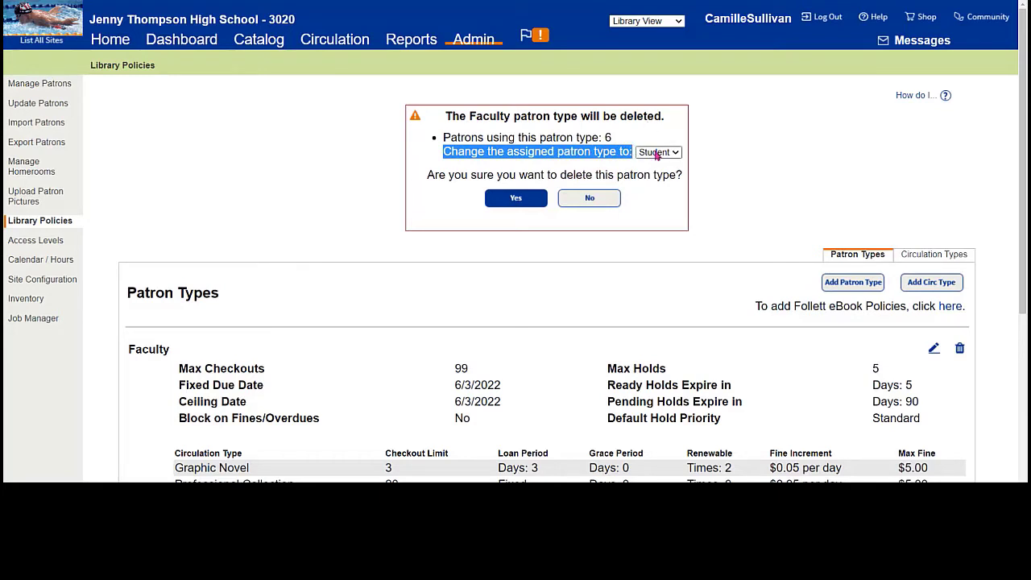
left_click(656, 155)
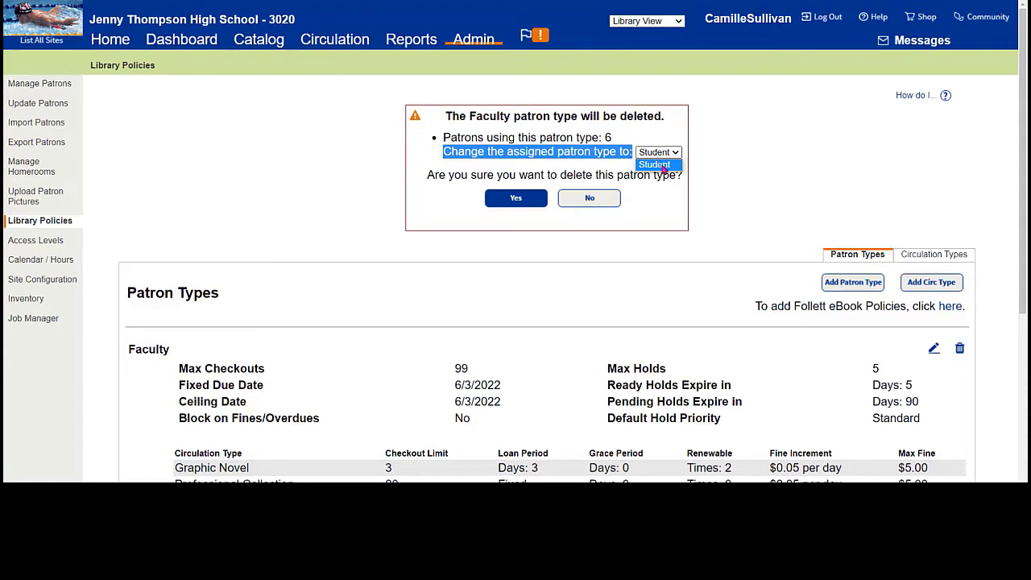
left_click(663, 165)
left_click(700, 163)
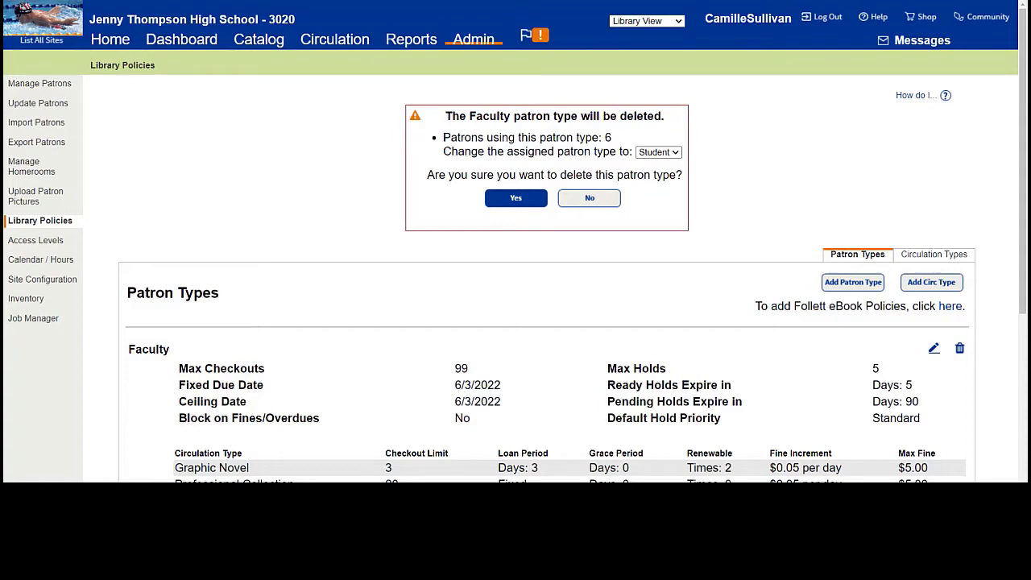
Step: Mark up the patron count and reassignment lines of the Faculty warning, then dismiss it without deleting
left_click_drag(431, 138, 622, 140)
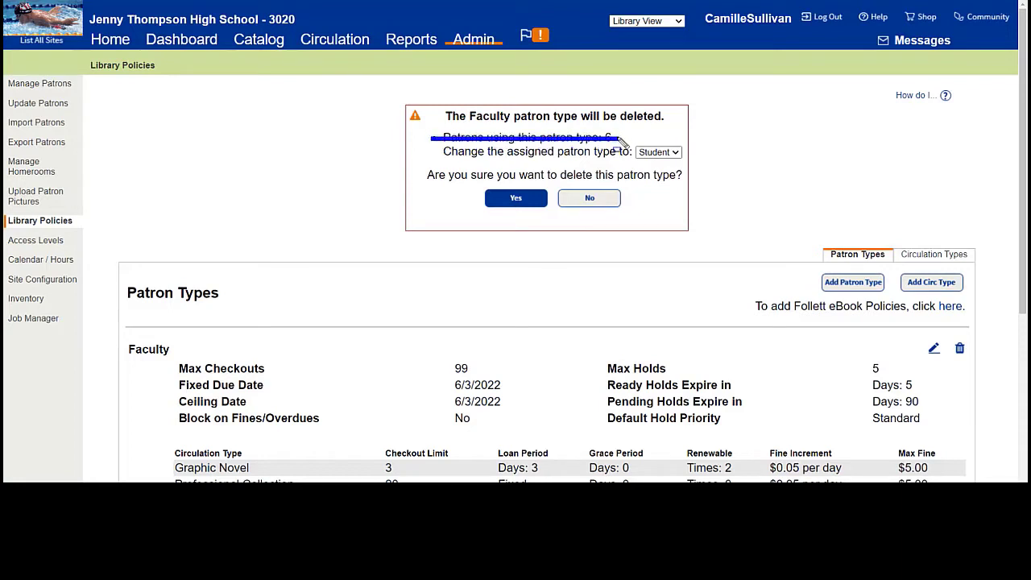
left_click_drag(449, 154, 682, 157)
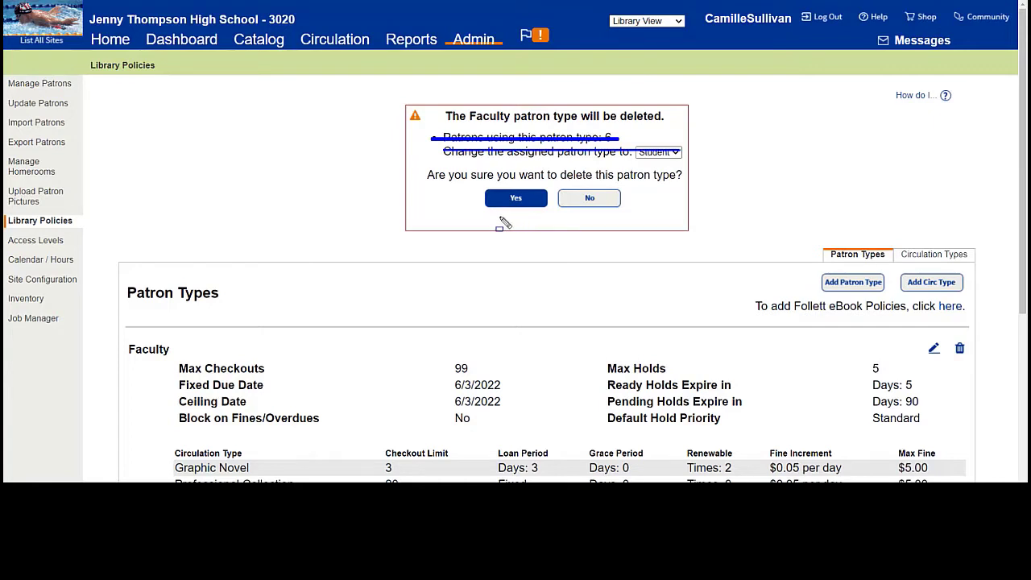
left_click_drag(486, 218, 551, 217)
key("Escape")
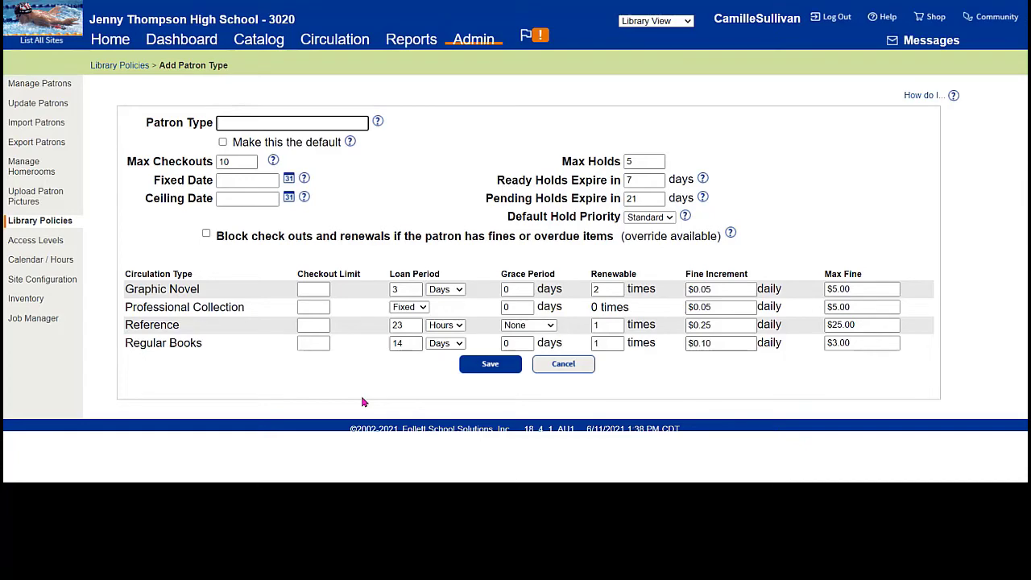
Step: Cancel the Add Patron Type form and switch to the Circulation Types list
left_click(537, 369)
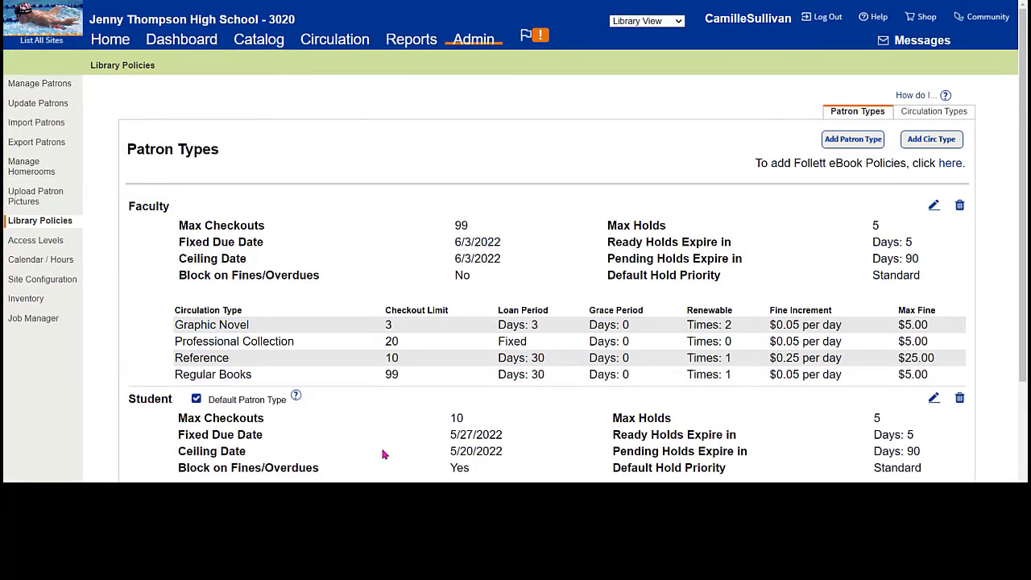
scroll(383, 454, "down", 1)
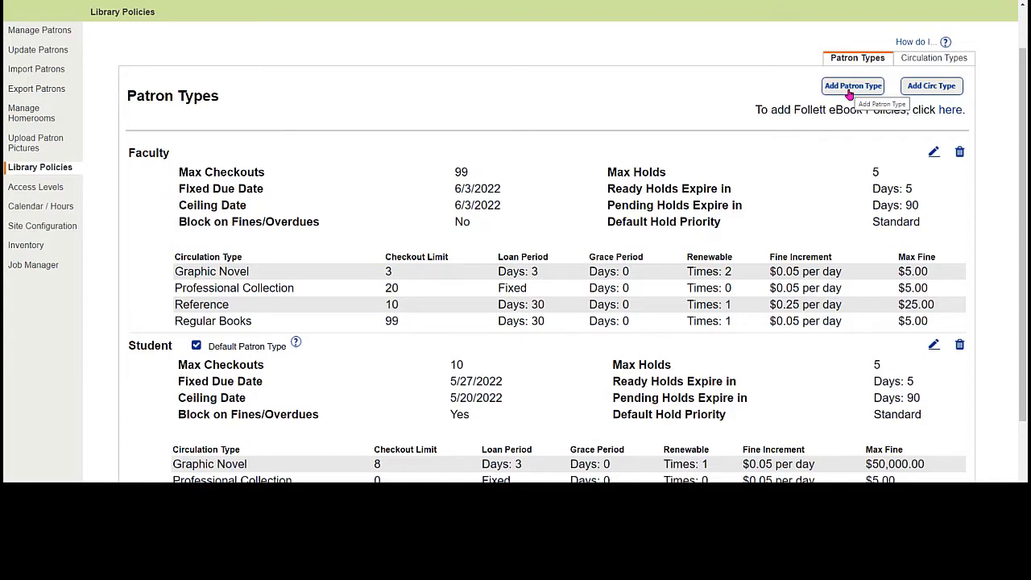
left_click(915, 64)
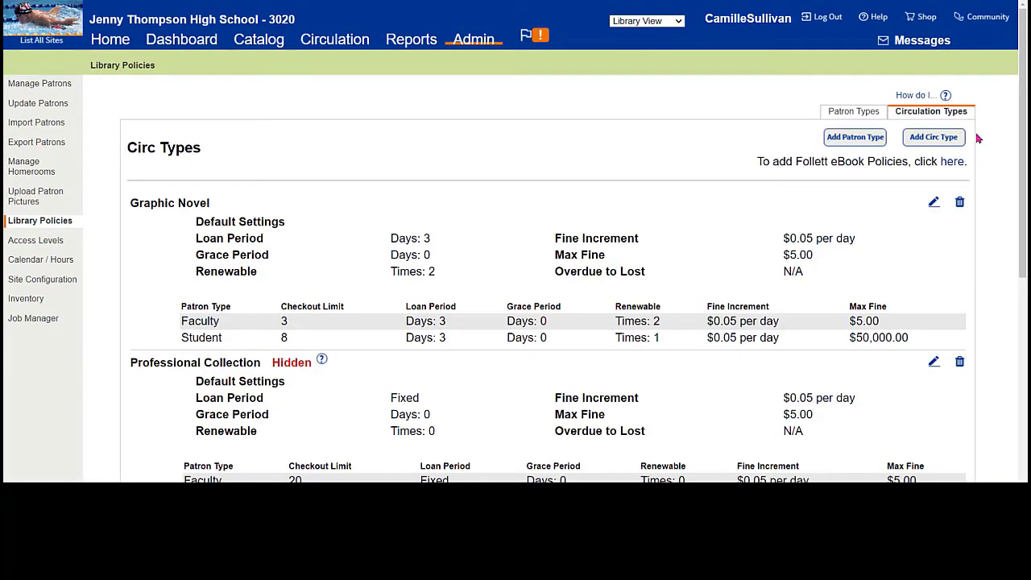
scroll(977, 138, "down", 1)
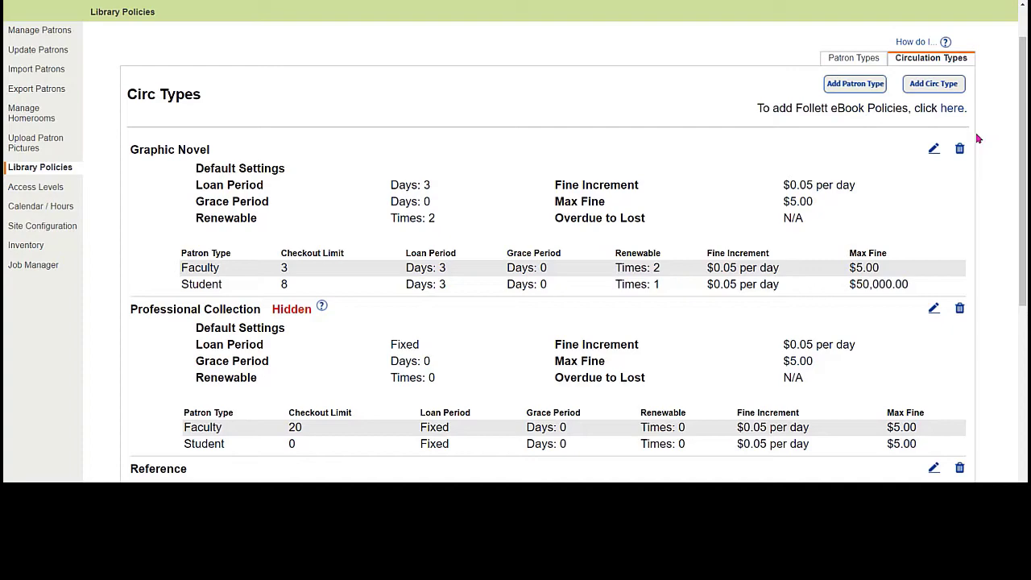
scroll(978, 138, "down", 1)
scroll(978, 138, "down", 5)
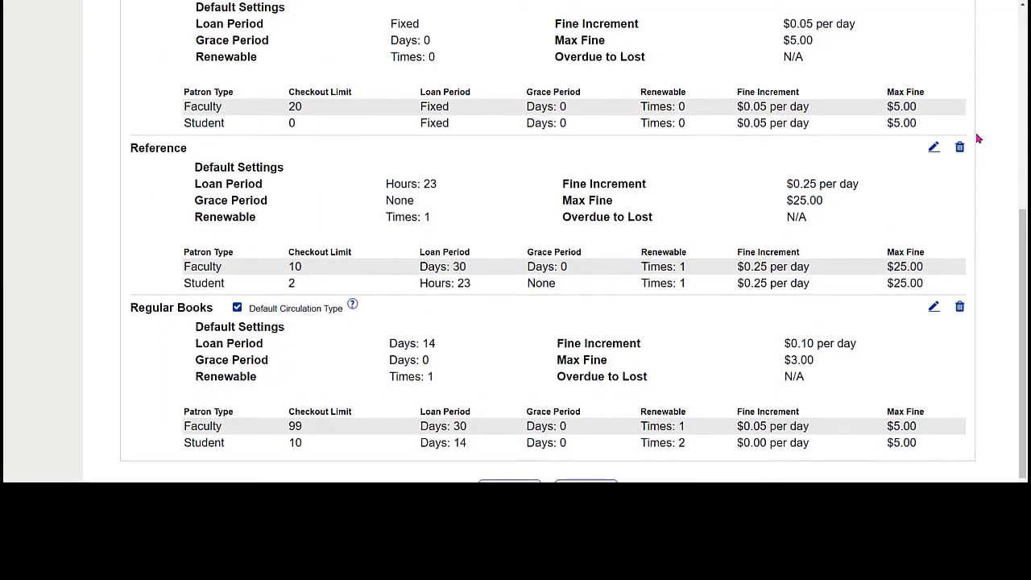
scroll(977, 138, "down", 1)
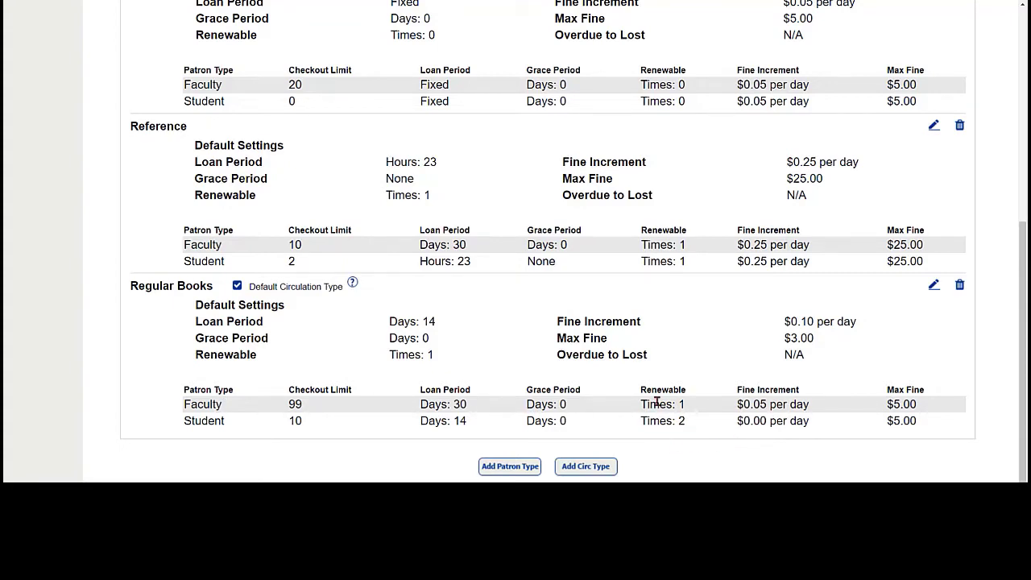
scroll(659, 410, "up", 3)
scroll(659, 406, "up", 4)
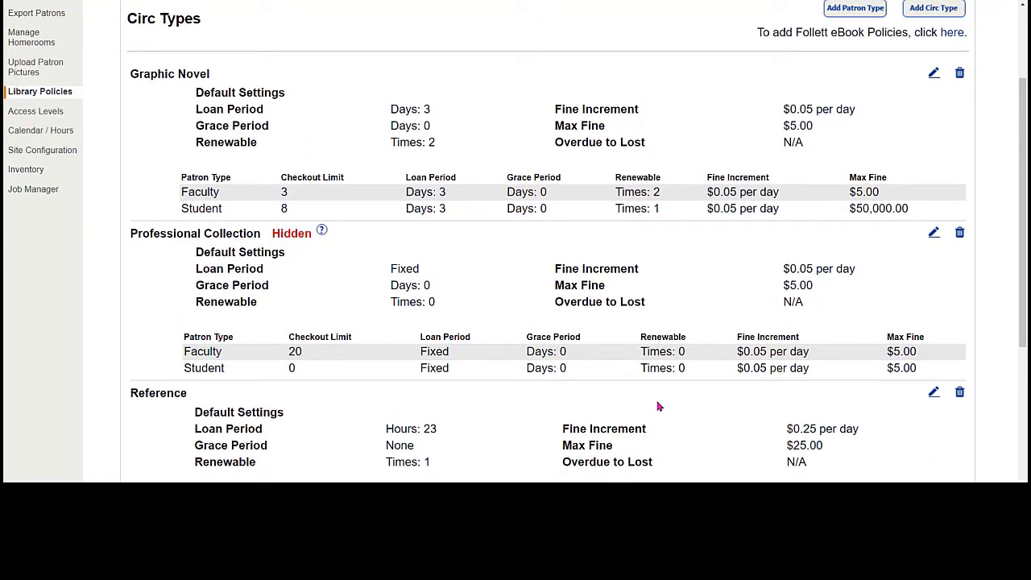
Step: Edit the Graphic Novel circ type and change Overdue to Lost from 186 to 90 days
left_click(932, 74)
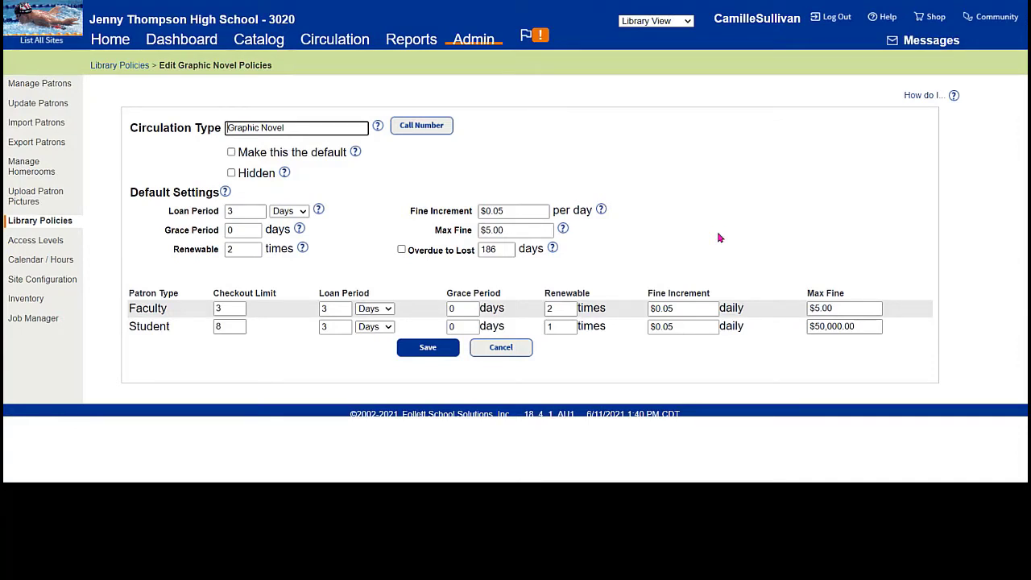
left_click_drag(408, 251, 446, 251)
left_click_drag(471, 250, 476, 253)
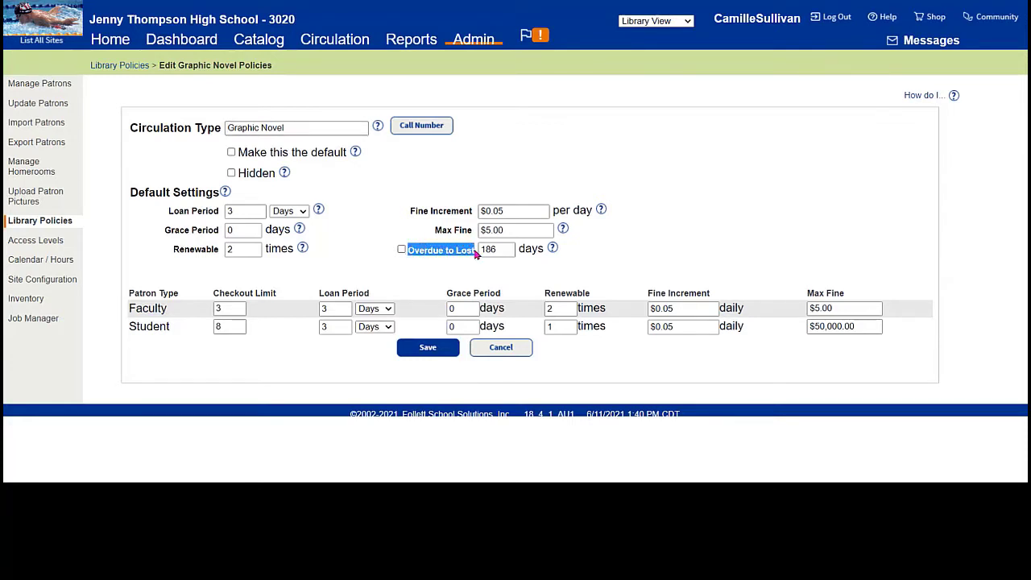
left_click(403, 259)
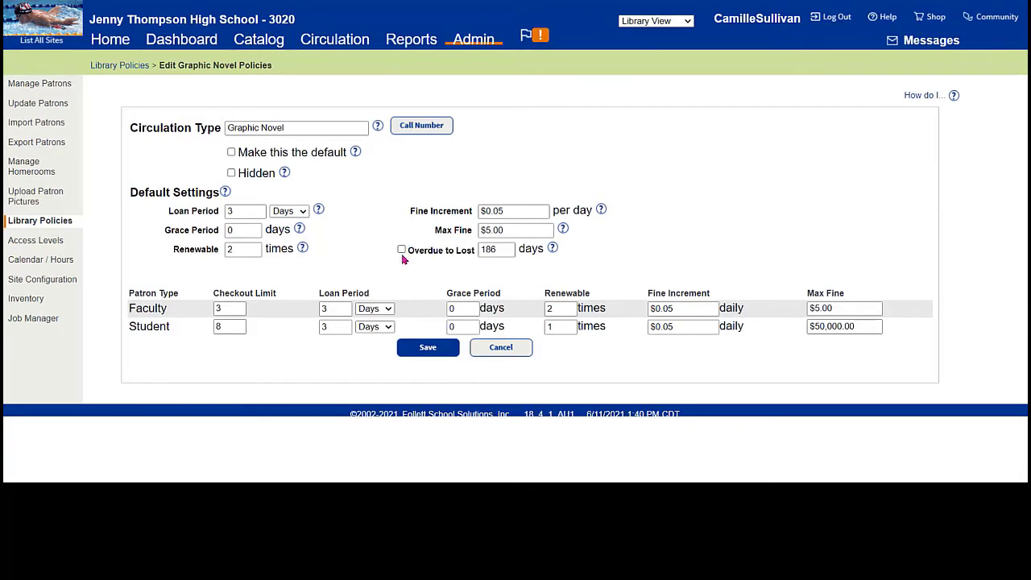
left_click(490, 250)
double_click(489, 251)
type("90")
Step: Toggle the Overdue to Lost checkbox on and off, leaving it unchecked
left_click(401, 250)
left_click(401, 250)
left_click(402, 250)
left_click(401, 251)
Step: Re-check Overdue to Lost and restore its value to 186 days
left_click(401, 250)
double_click(483, 249)
type("186")
left_click(469, 281)
Step: Uncheck Overdue to Lost and replace the 186 days with 0
left_click(400, 250)
left_click_drag(497, 248, 463, 250)
type("0")
Step: Change the Graphic Novel Overdue to Lost days from 0 to 1 and save the policy
left_click(430, 353)
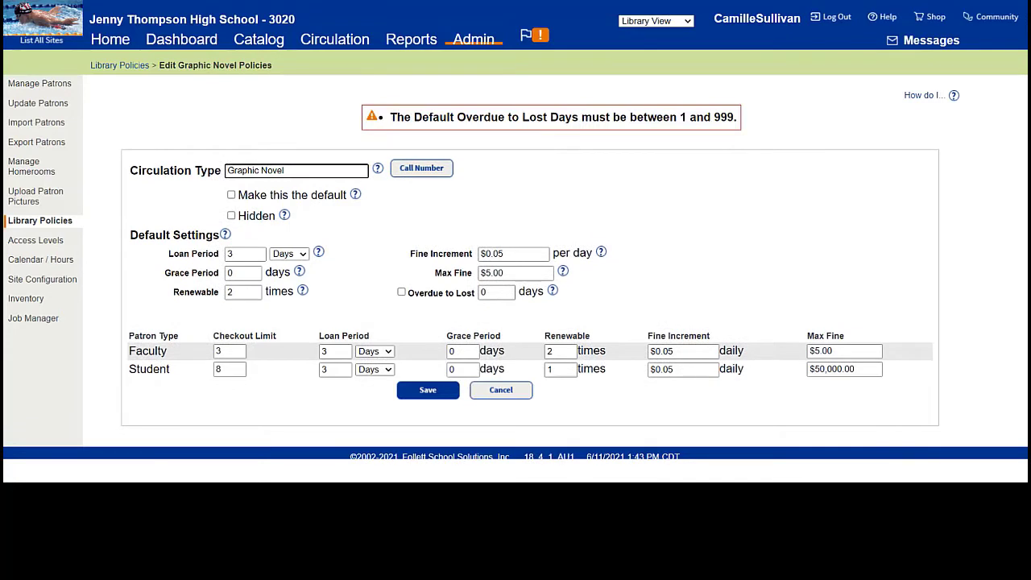
double_click(488, 292)
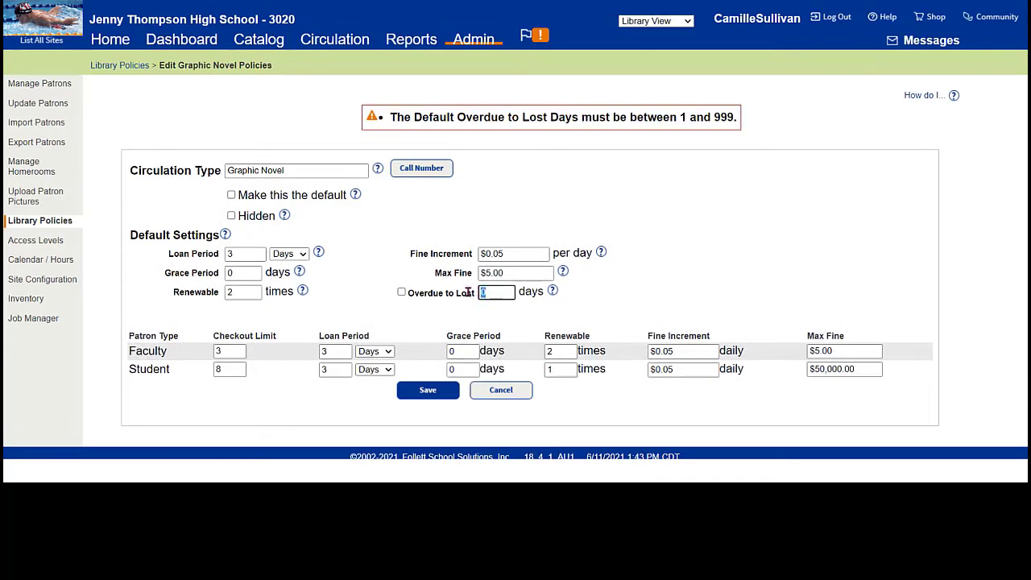
type("1")
left_click(739, 319)
left_click(419, 393)
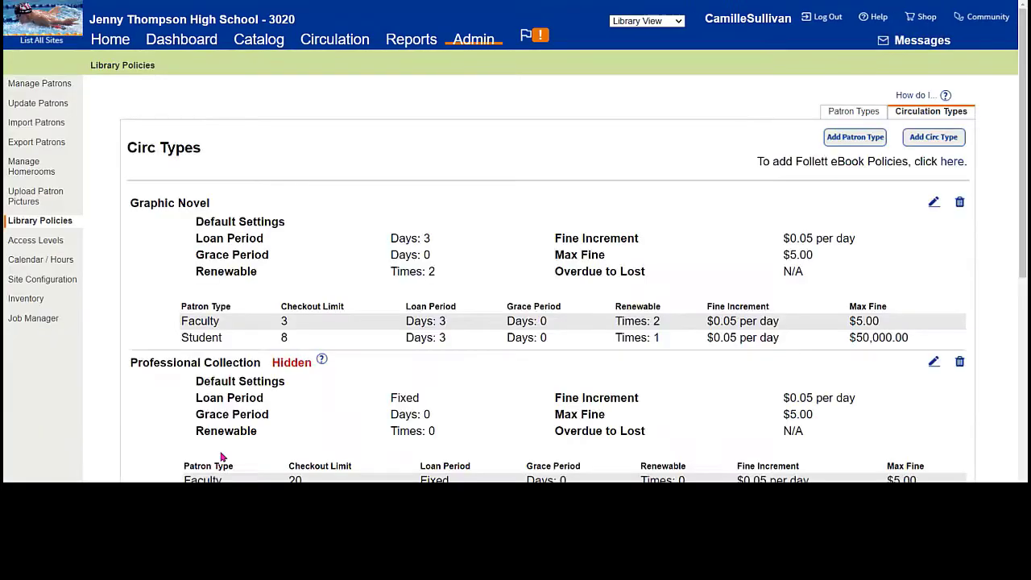
Step: Open the Professional Collection row's policies for editing from the Circ Types list
scroll(306, 344, "down", 2)
scroll(306, 343, "down", 2)
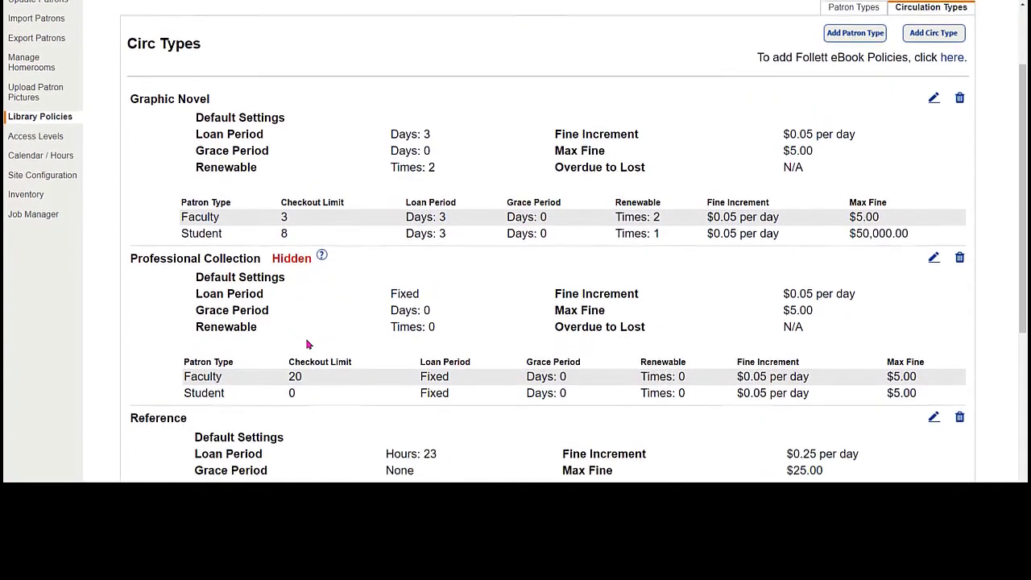
scroll(306, 343, "down", 2)
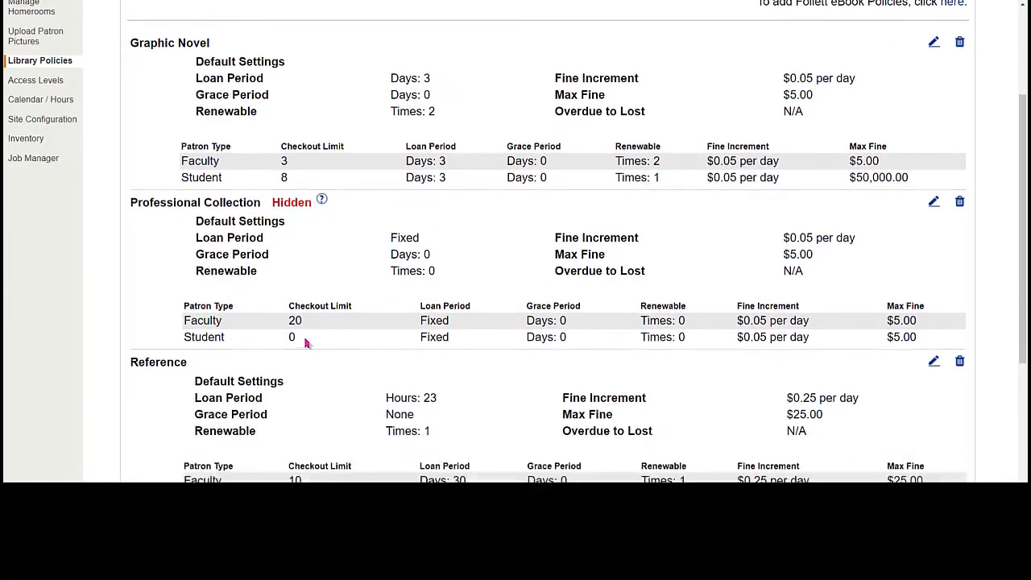
left_click_drag(129, 201, 261, 198)
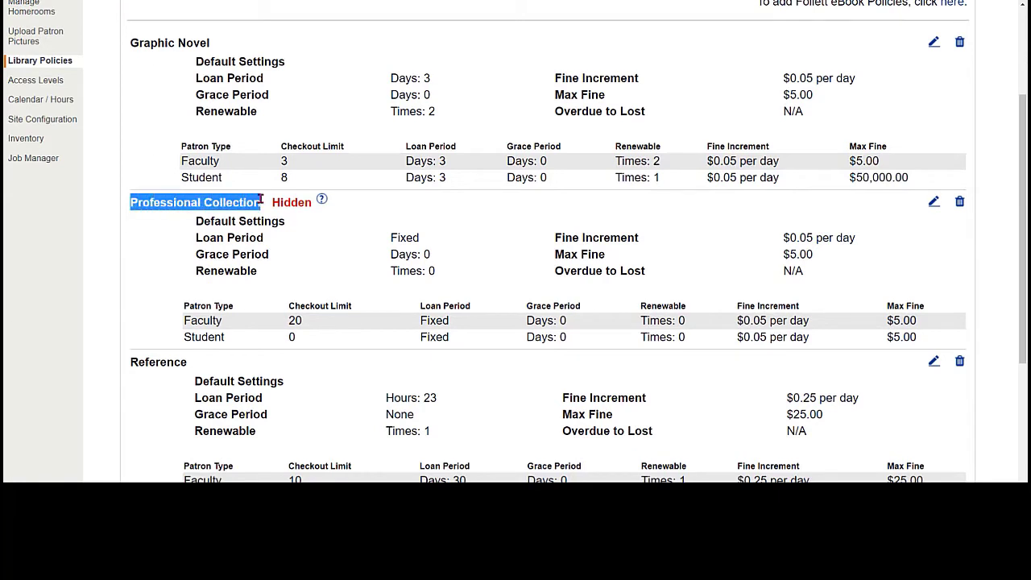
left_click(307, 216)
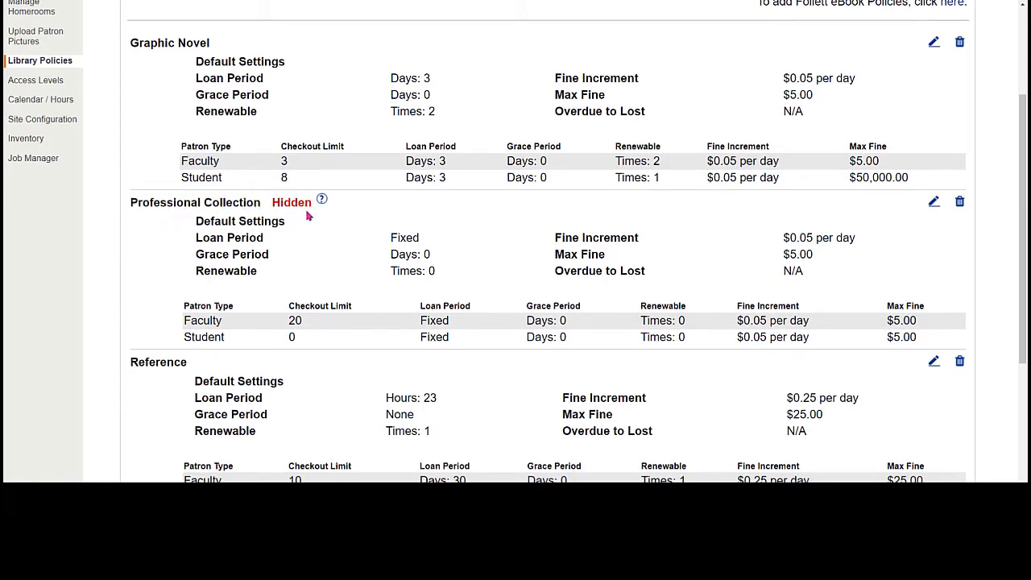
left_click(933, 203)
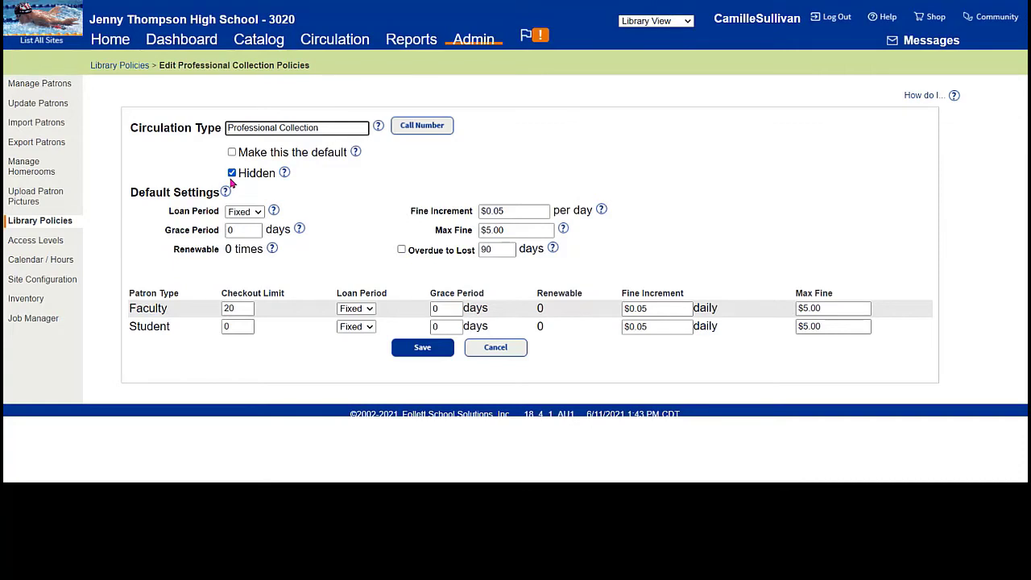
Step: Save the Professional Collection policies, leaving Hidden ticked and Faculty at 20 checkouts
left_click(427, 349)
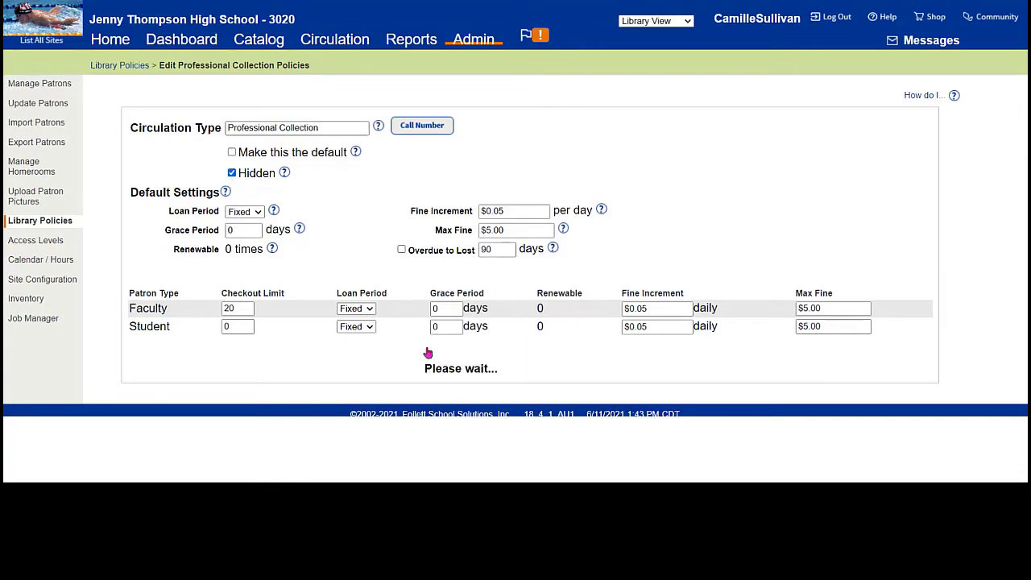
Step: Check that Professional Collection shows Hidden in Circ Types, then begin a new circ type
scroll(427, 352, "down", 2)
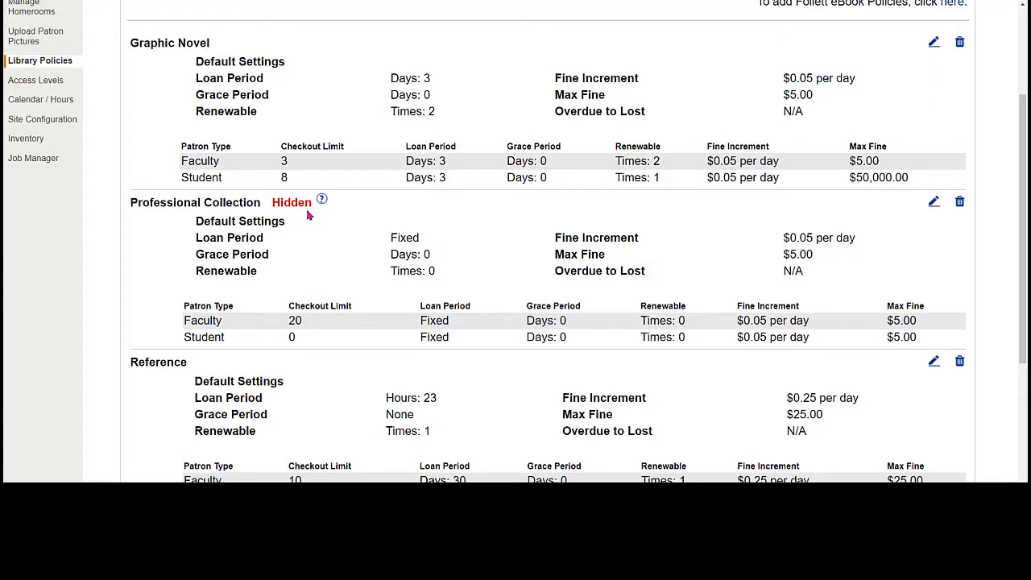
scroll(766, 310, "up", 2)
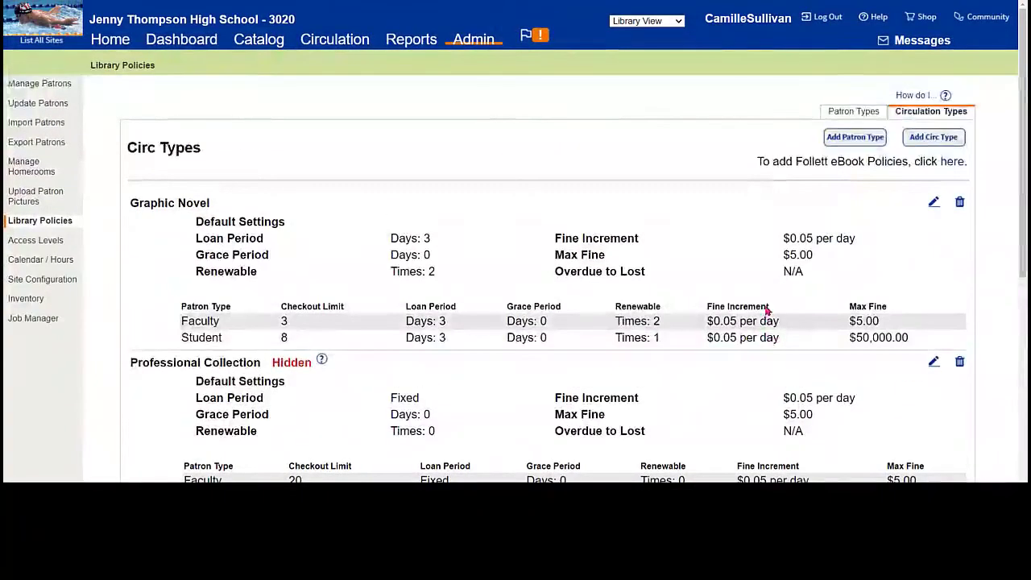
left_click(927, 146)
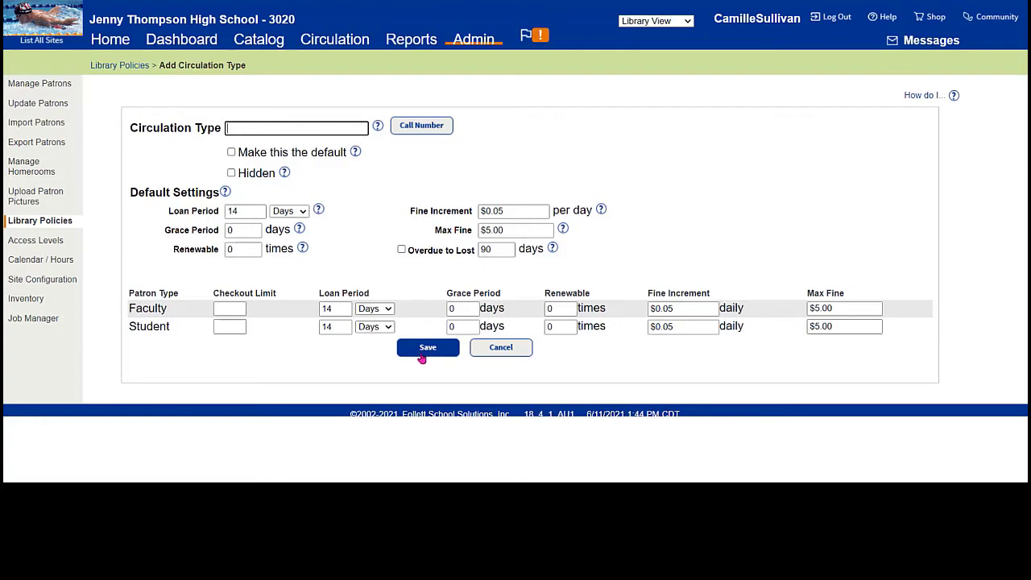
Step: Discard the blank Add Circulation Type form unsaved
left_click(497, 352)
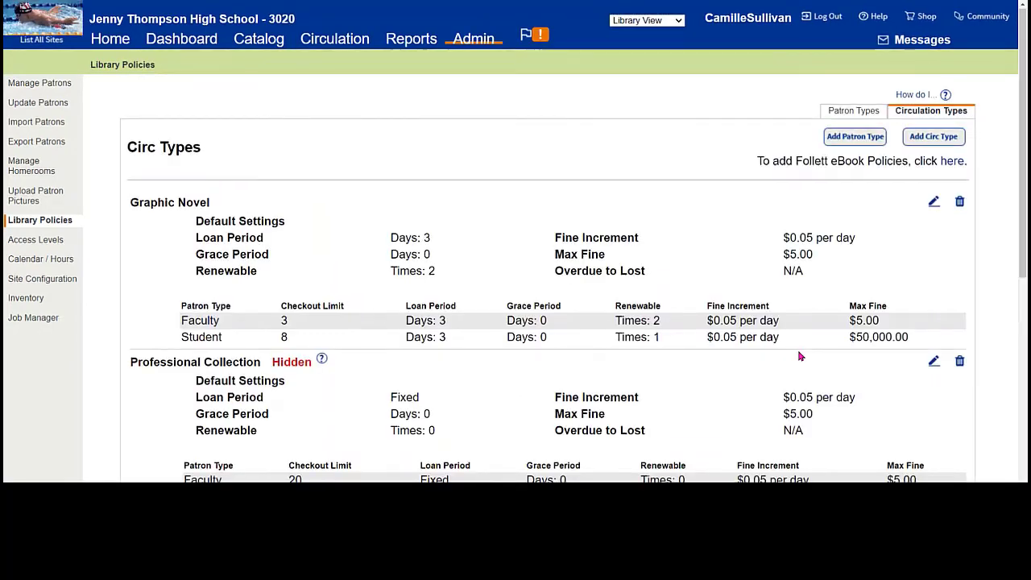
scroll(798, 354, "down", 2)
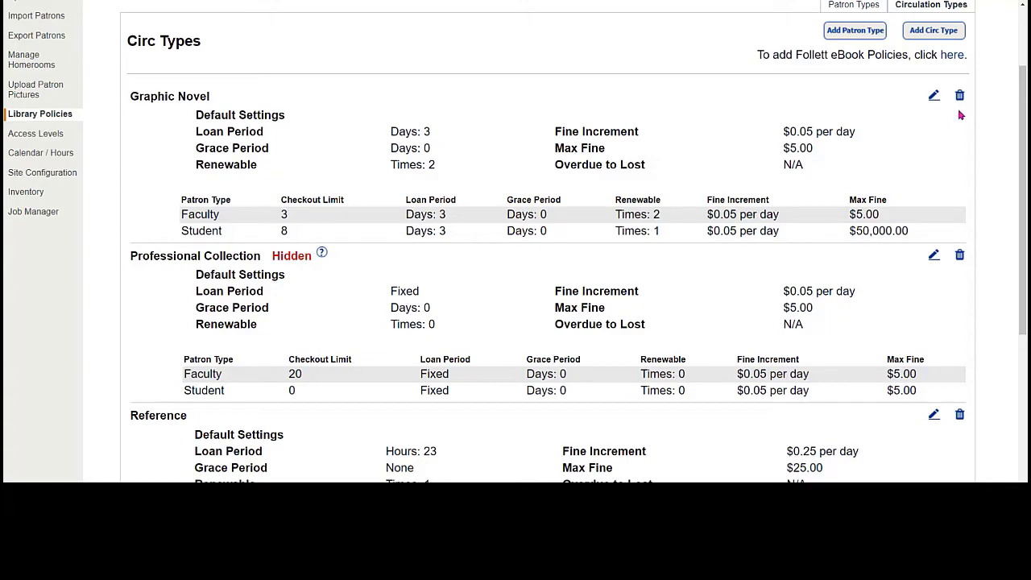
scroll(959, 115, "down", 5)
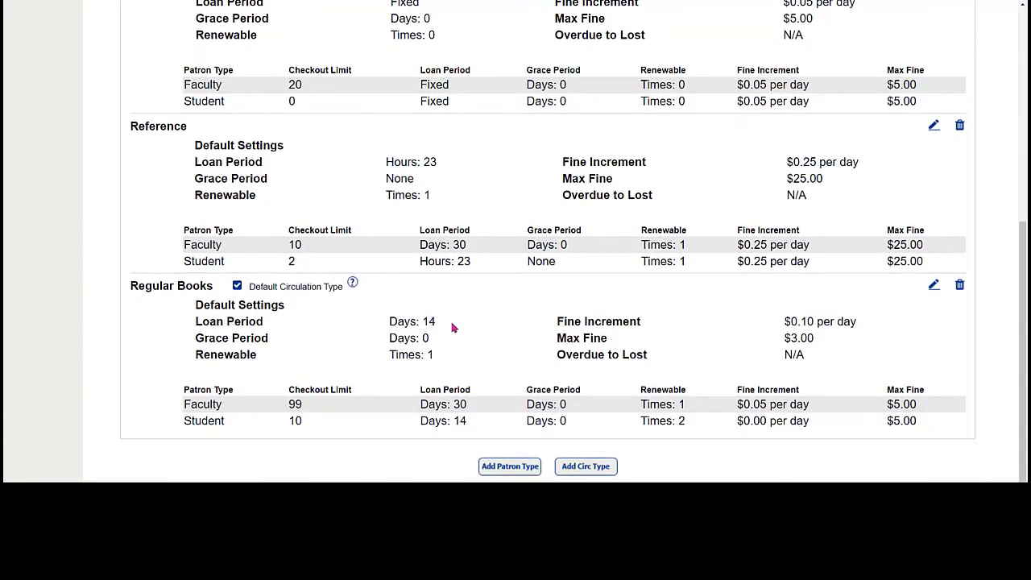
scroll(665, 349, "up", 6)
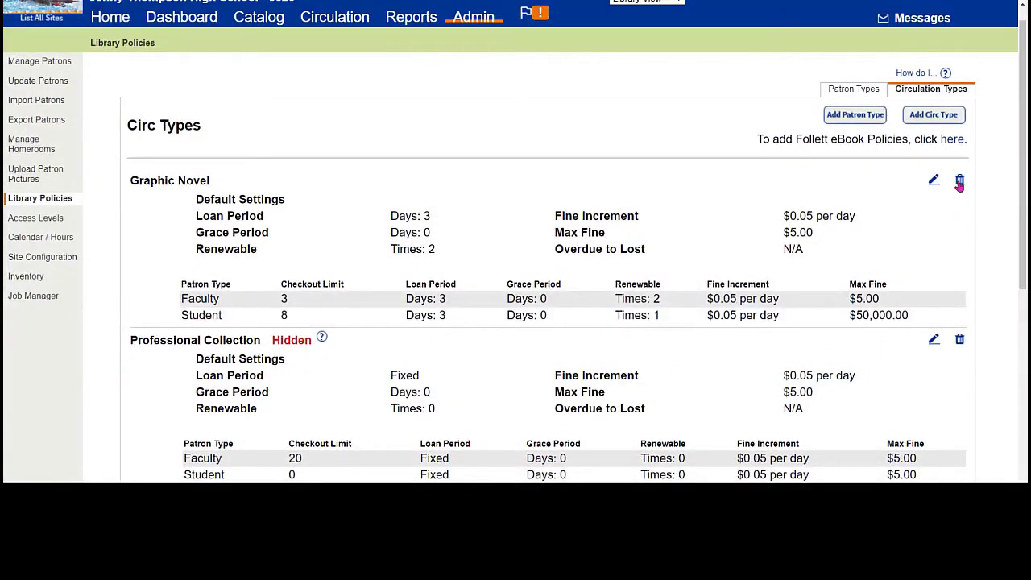
Step: Start deleting Graphic Novel, reassigning its 618 copies to Regular Books
left_click(959, 182)
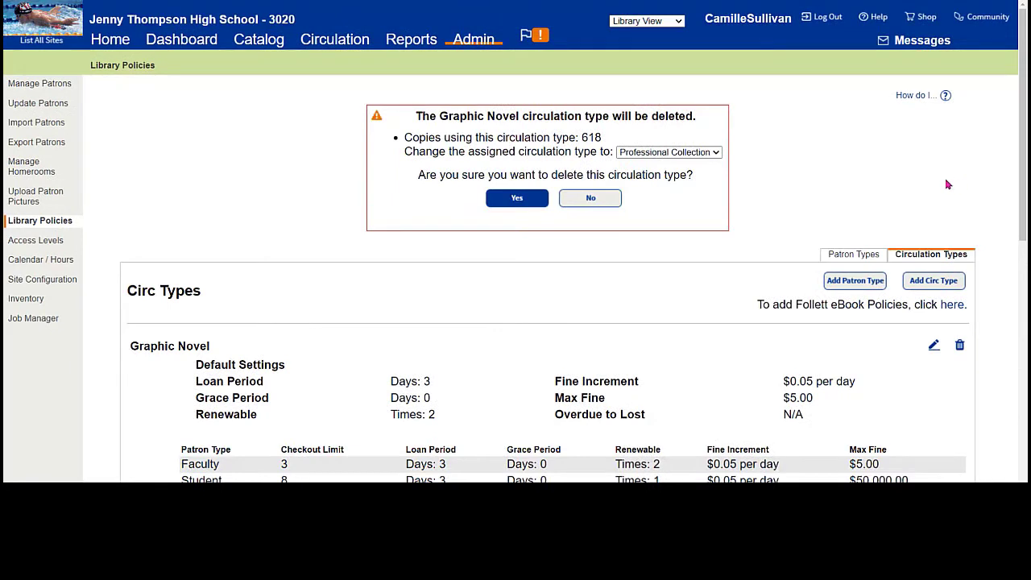
double_click(585, 138)
left_click(698, 153)
left_click(690, 188)
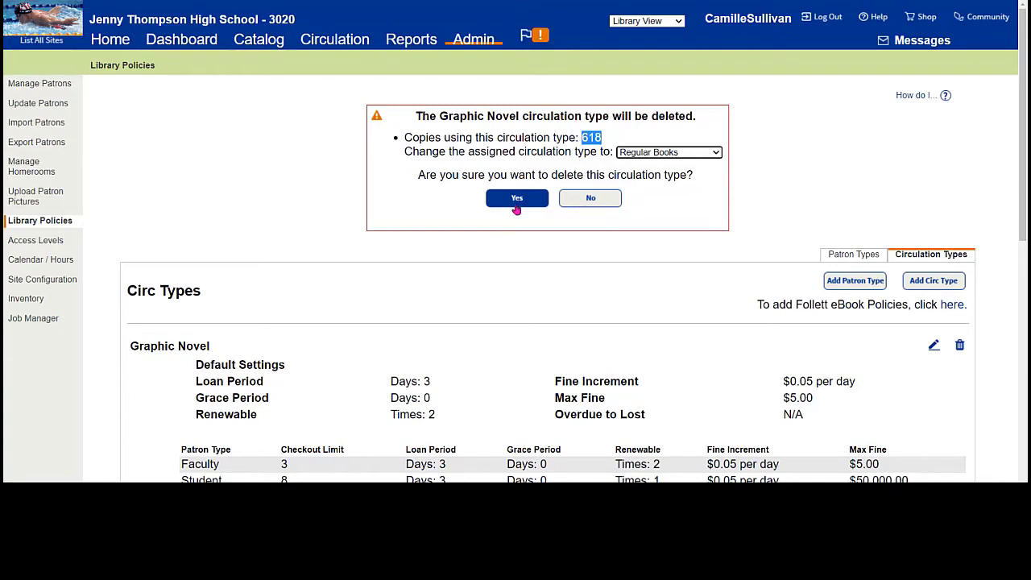
Step: Confirm the Graphic Novel circulation type deletion and bring up the August 2021 Calendar / Hours page
left_click(588, 201)
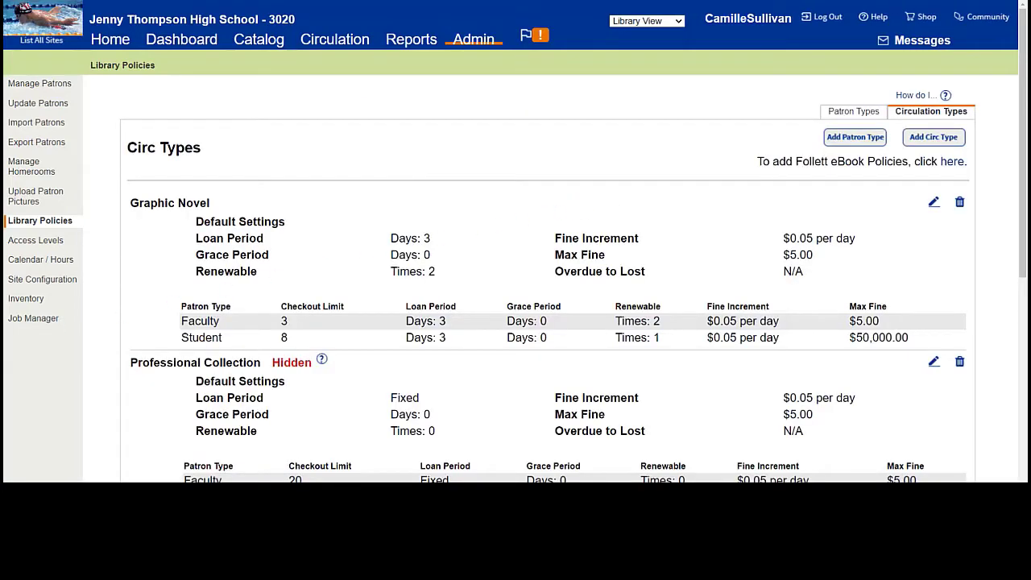
left_click(71, 260)
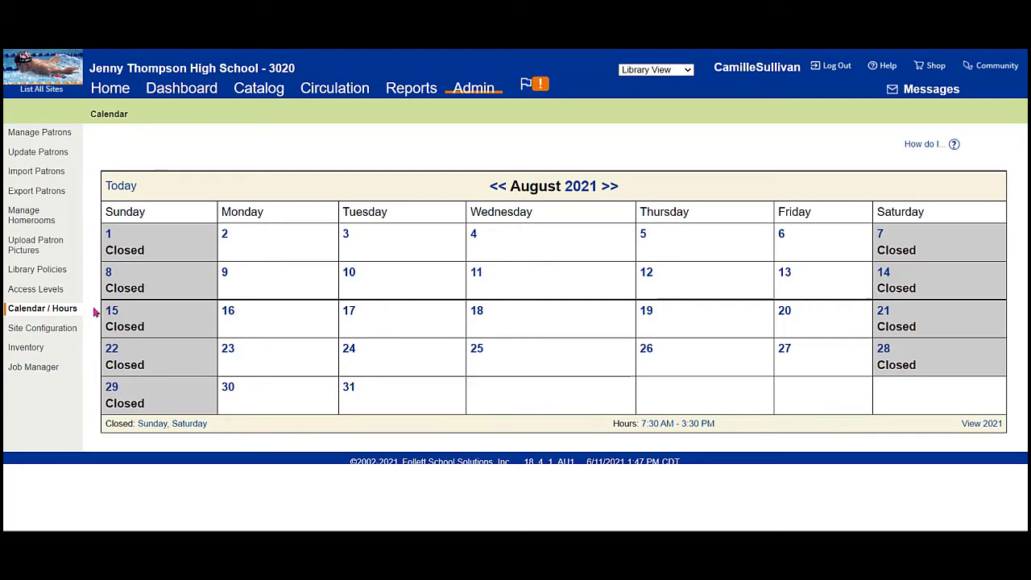
Step: Move to September 2021 and set Monday the 6th and Friday the 3rd to Closed
left_click(608, 188)
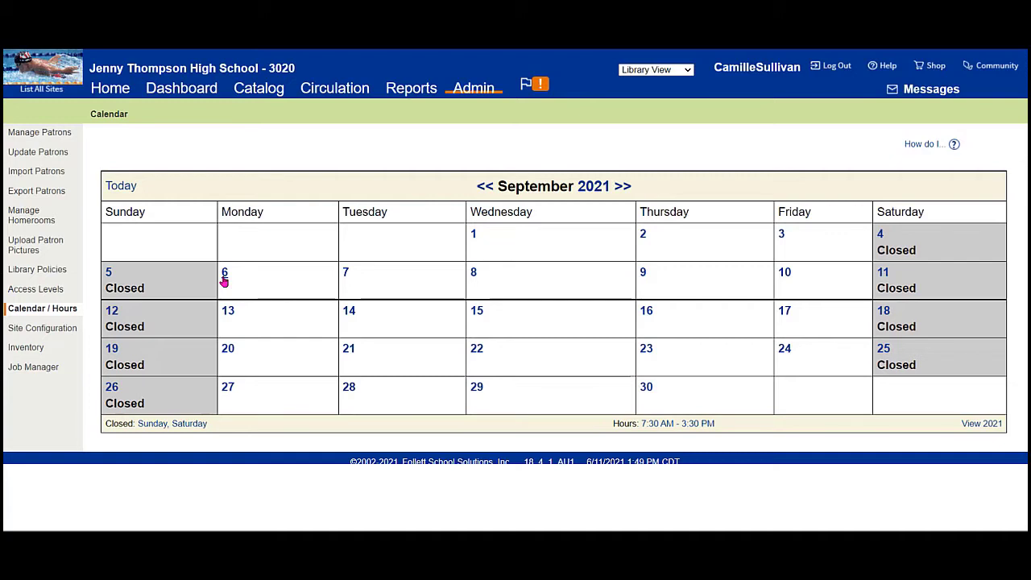
left_click(225, 274)
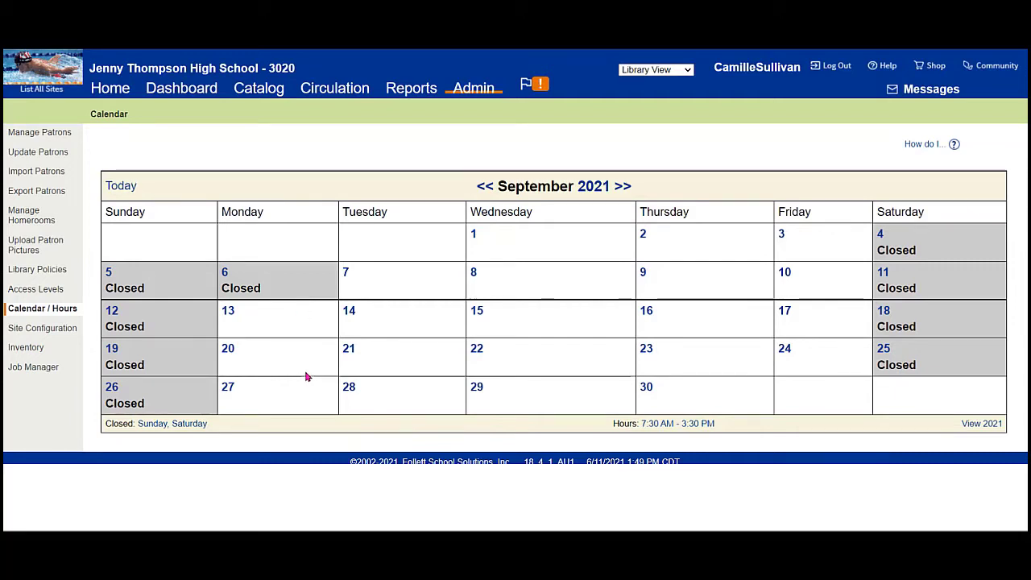
left_click(781, 239)
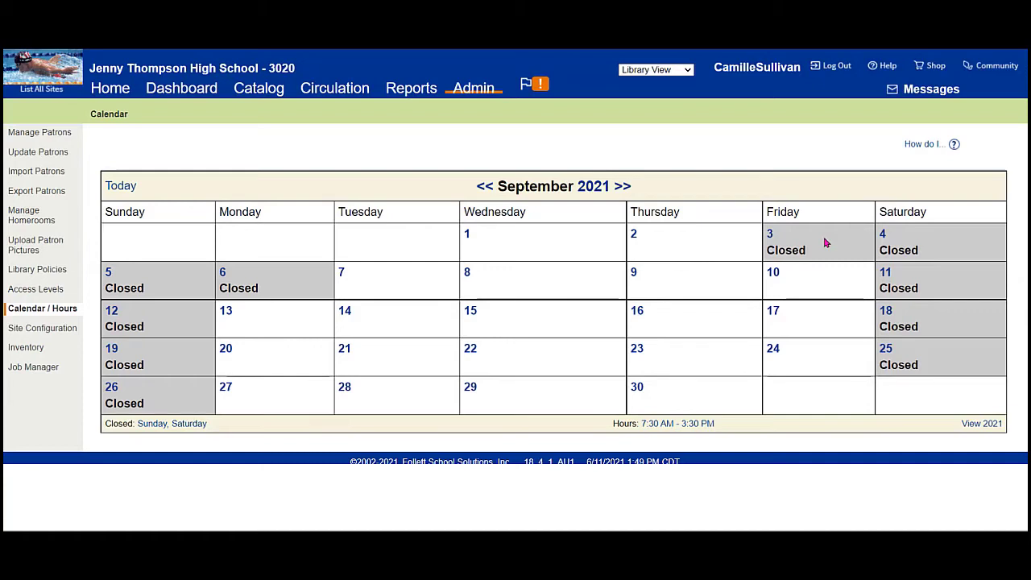
Step: Advance to November 2021, close the 11th and 22nd–26th, then move to December
left_click(622, 187)
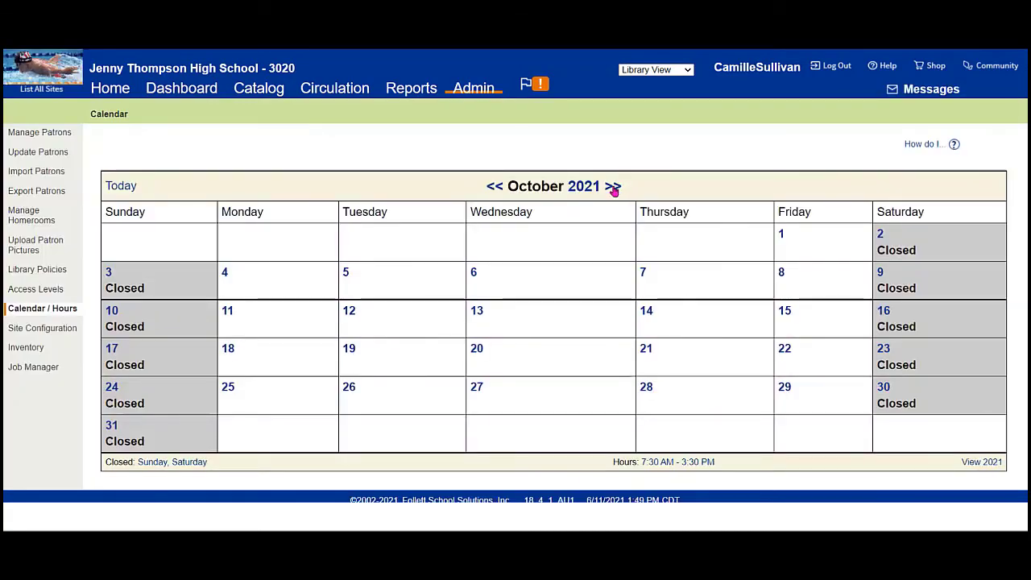
left_click(614, 188)
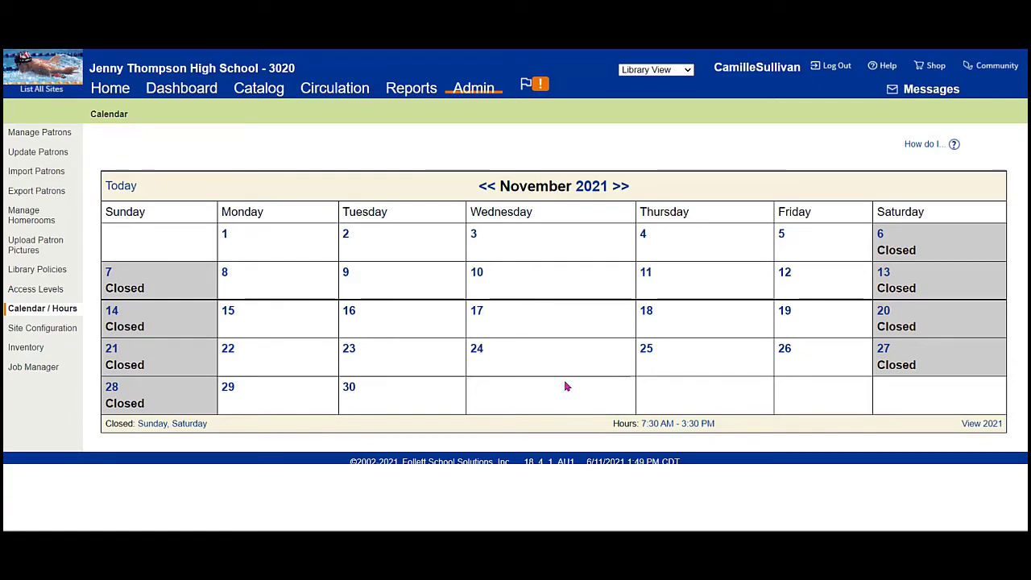
left_click(646, 277)
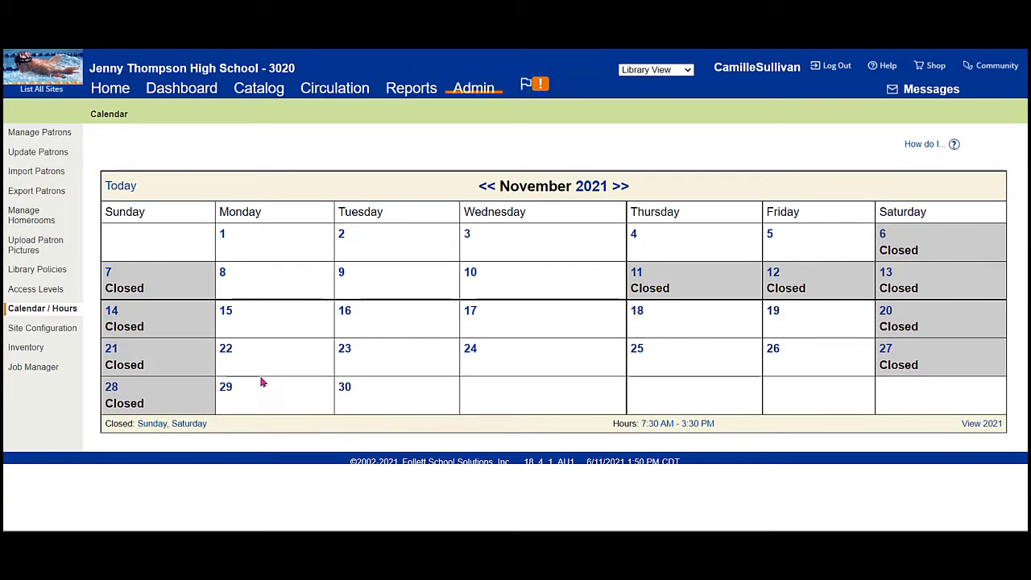
left_click(225, 351)
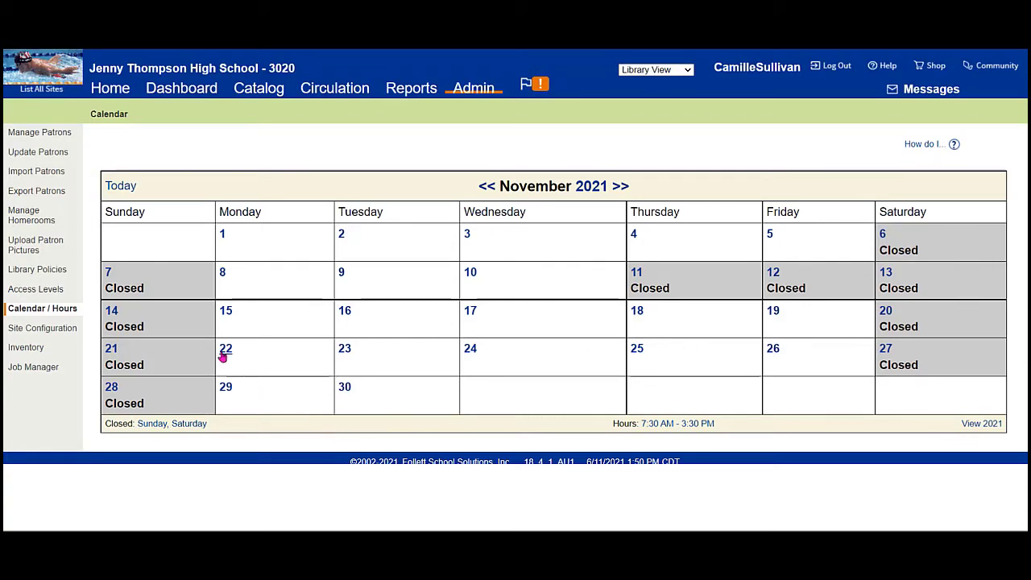
left_click(345, 352)
left_click(471, 352)
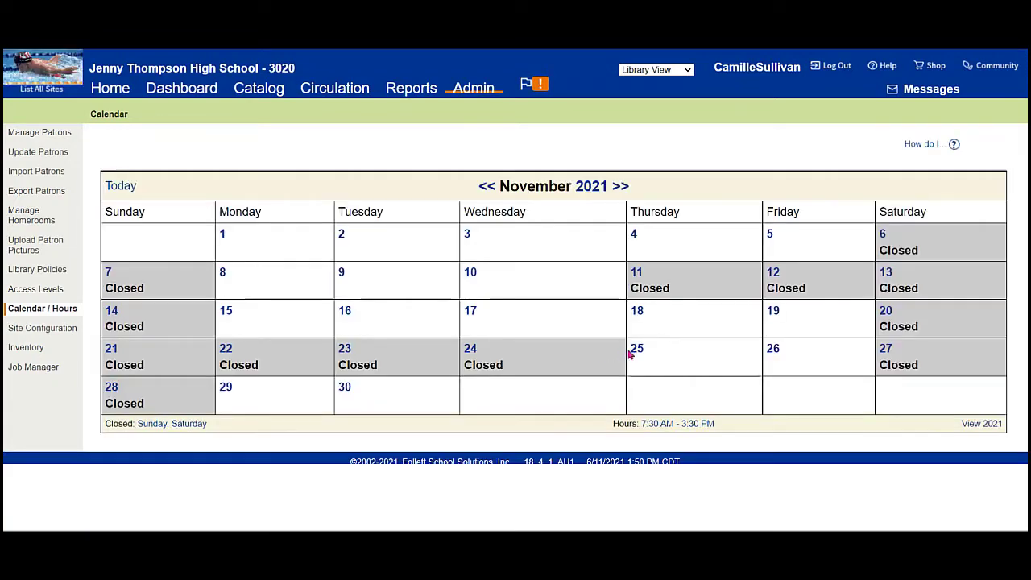
left_click(636, 352)
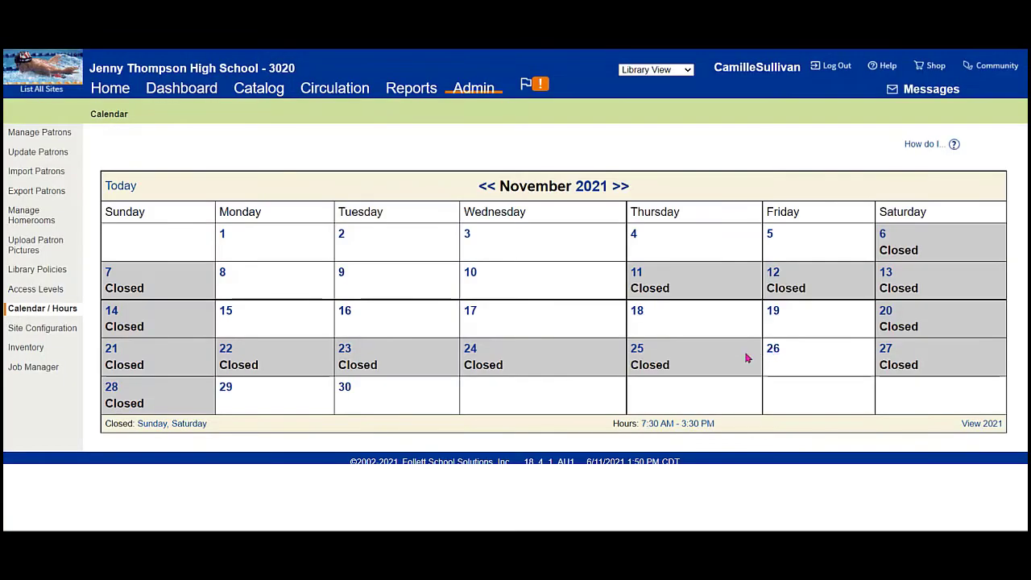
left_click(772, 351)
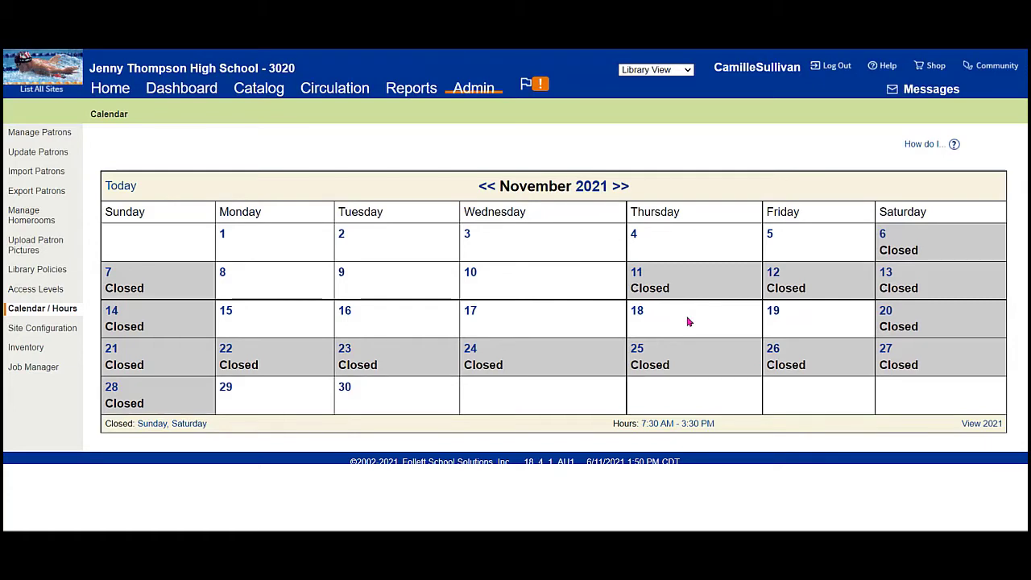
left_click(619, 188)
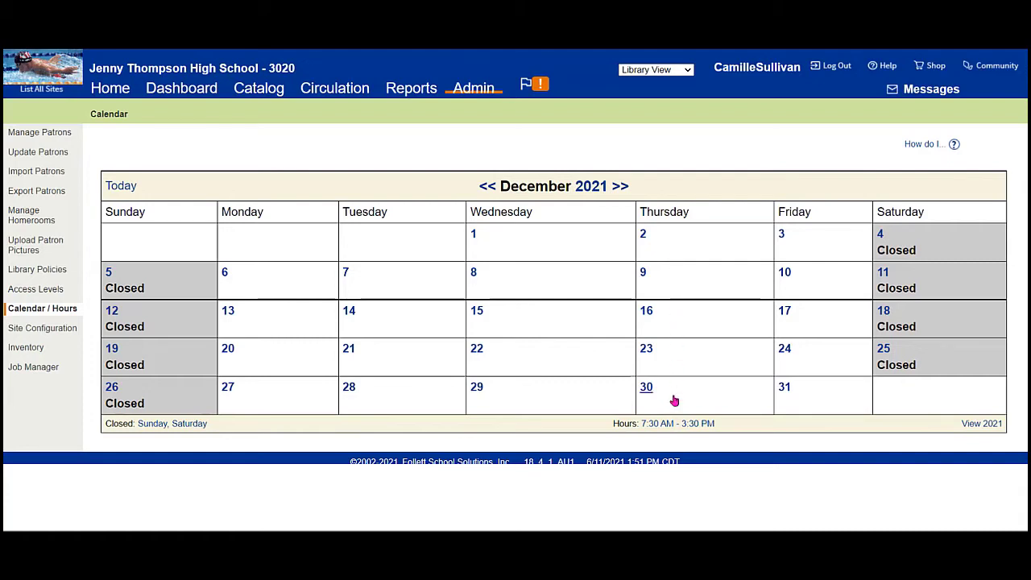
Step: Close December 20–23 and 27–31, 2021, then advance the calendar to January 2022
left_click(229, 351)
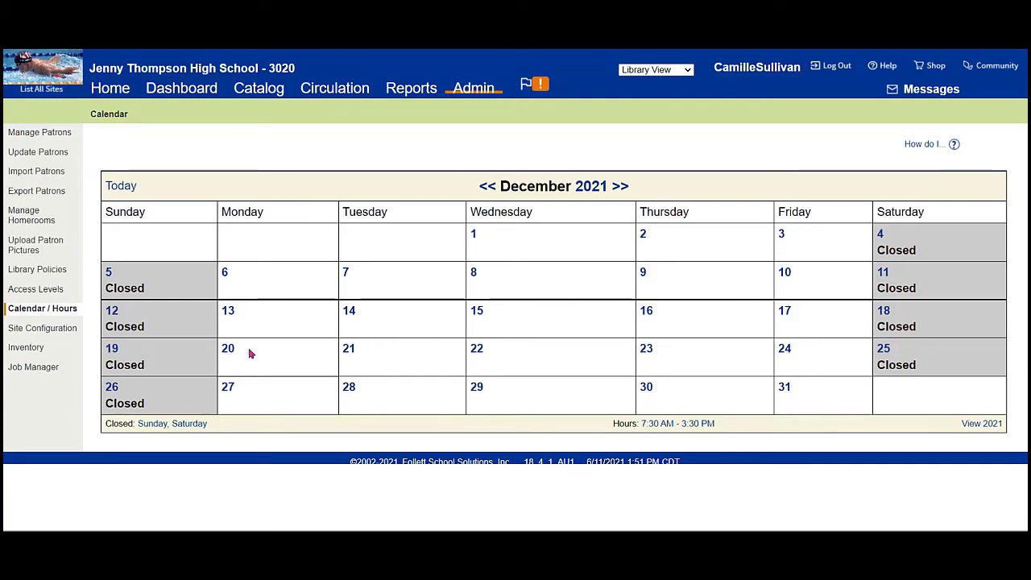
left_click(349, 351)
left_click(476, 351)
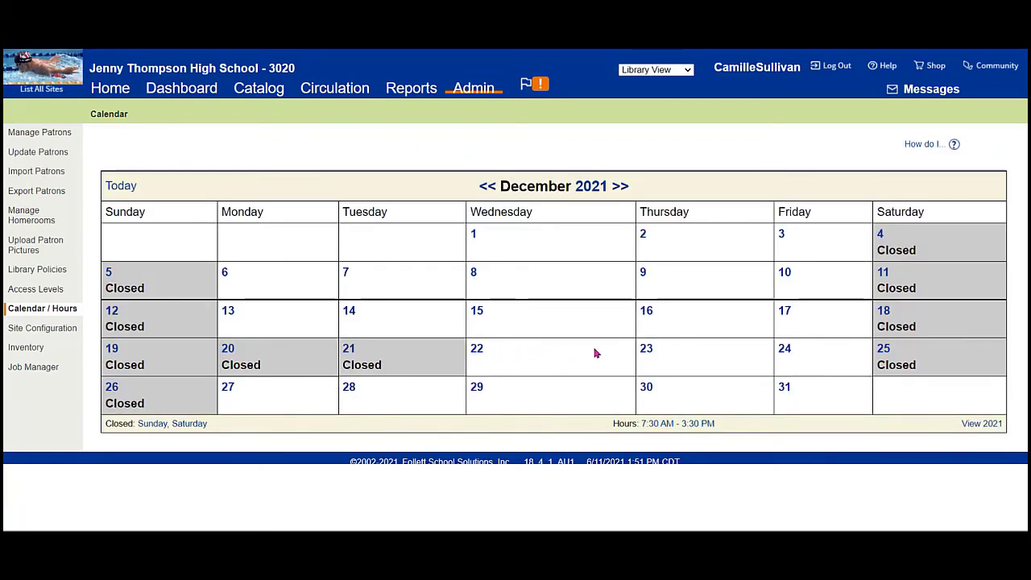
left_click(646, 351)
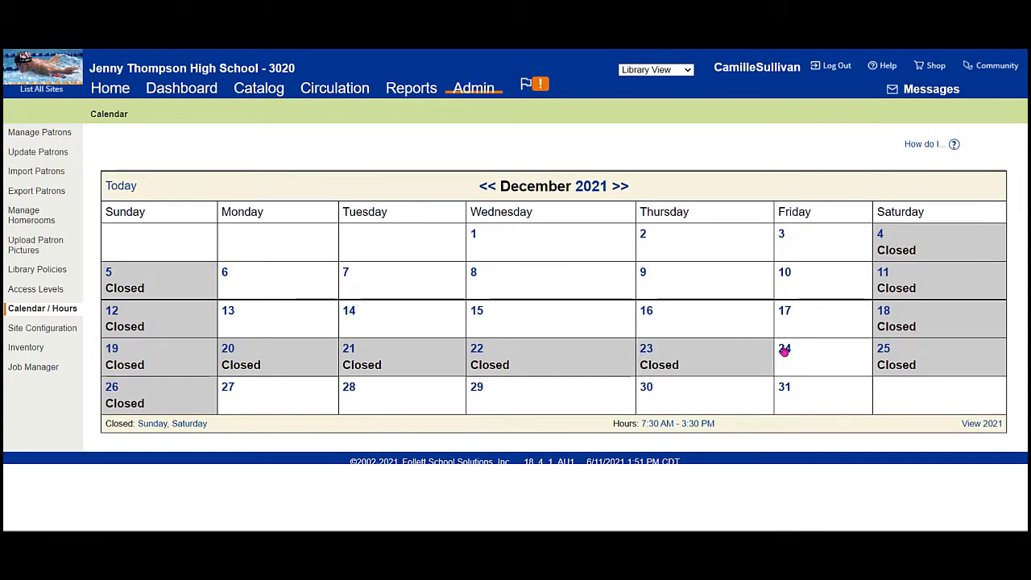
left_click(774, 388)
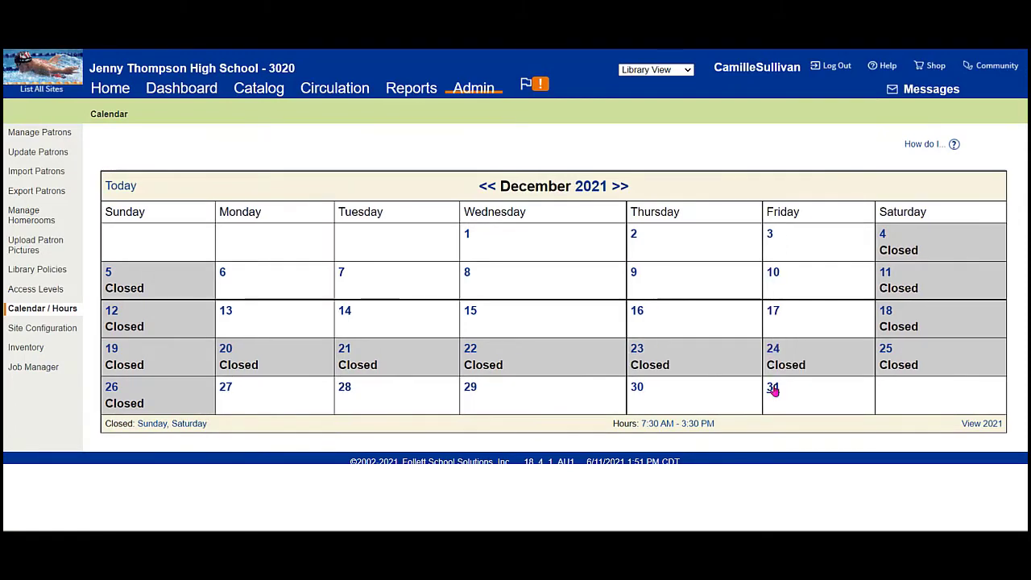
left_click(636, 391)
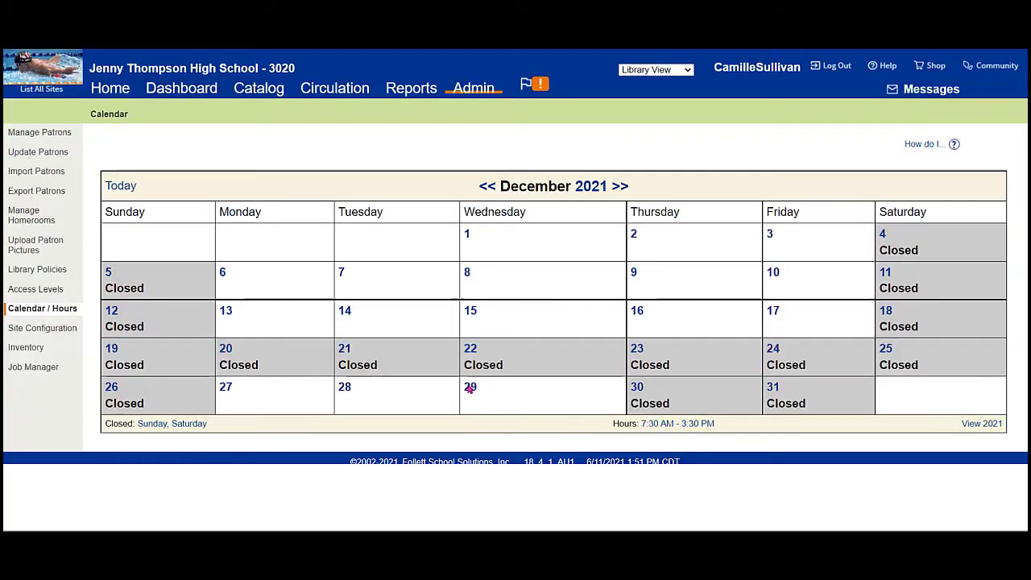
left_click(470, 388)
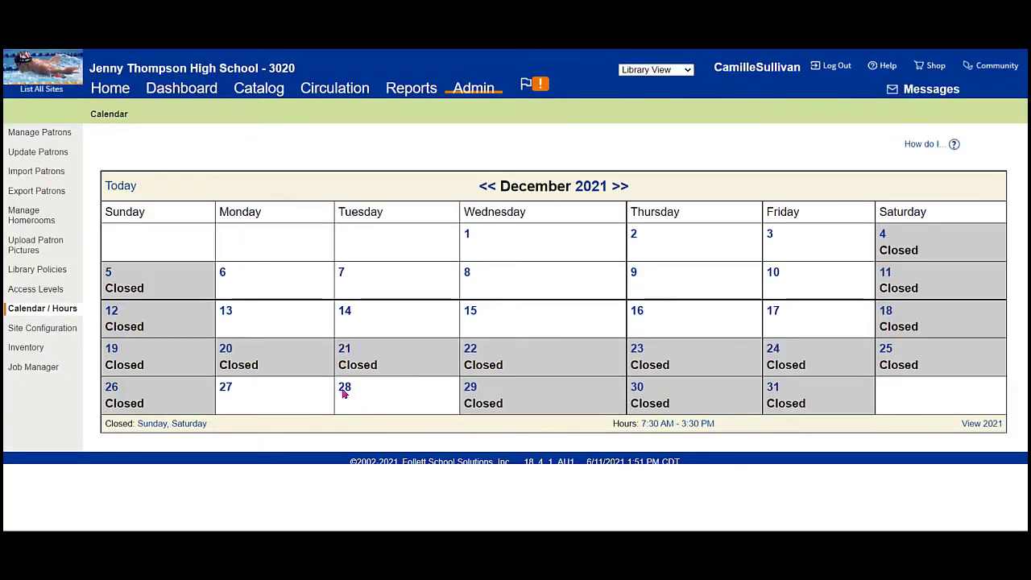
left_click(225, 389)
left_click(344, 389)
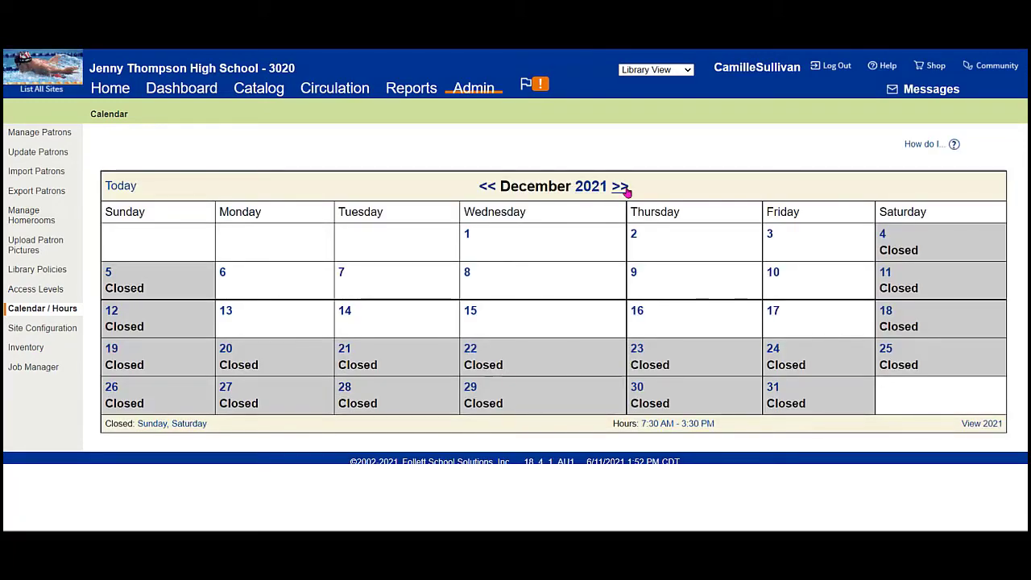
left_click(620, 187)
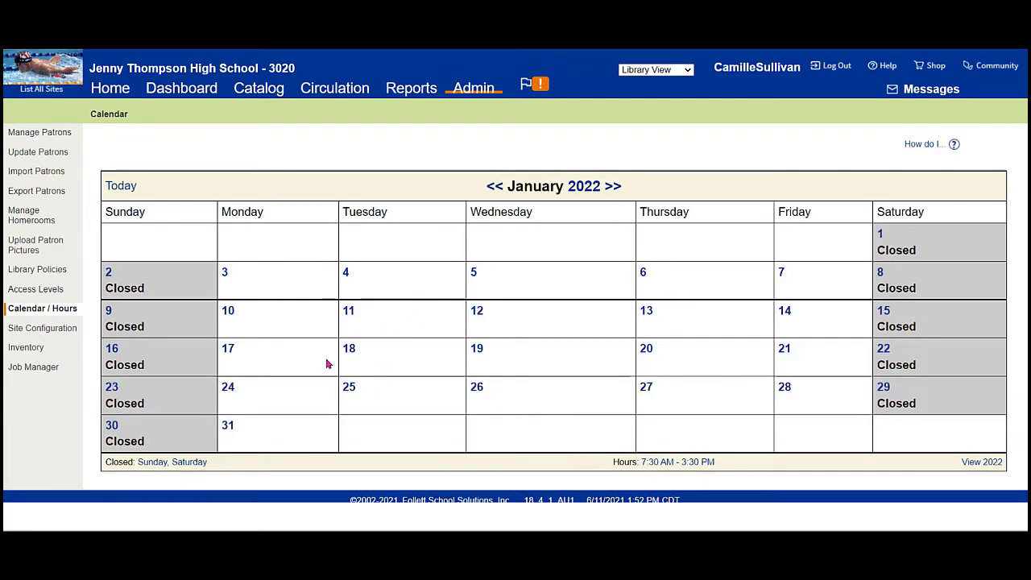
left_click(225, 274)
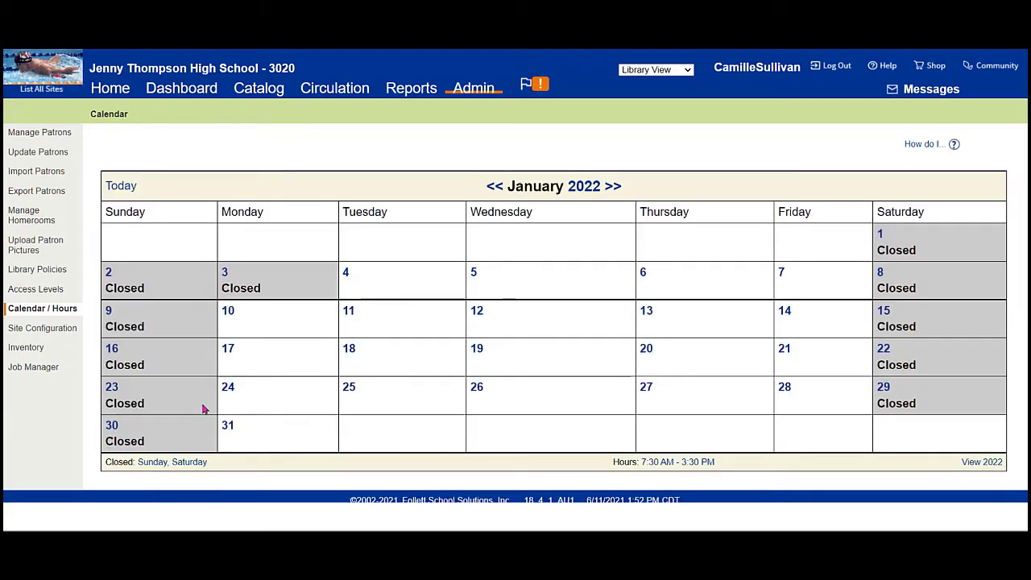
left_click(225, 277)
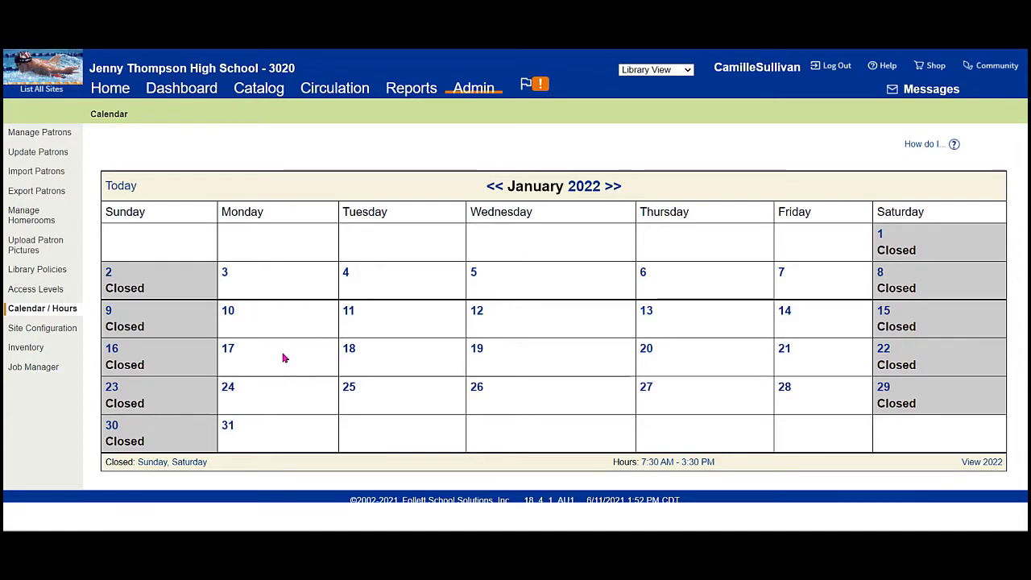
left_click(177, 465)
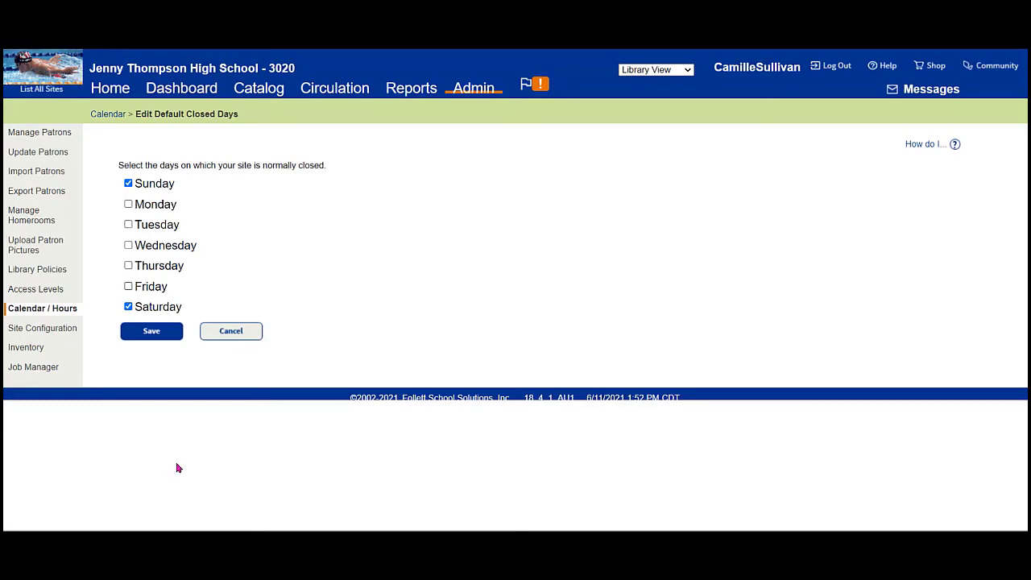
left_click(128, 204)
left_click(231, 331)
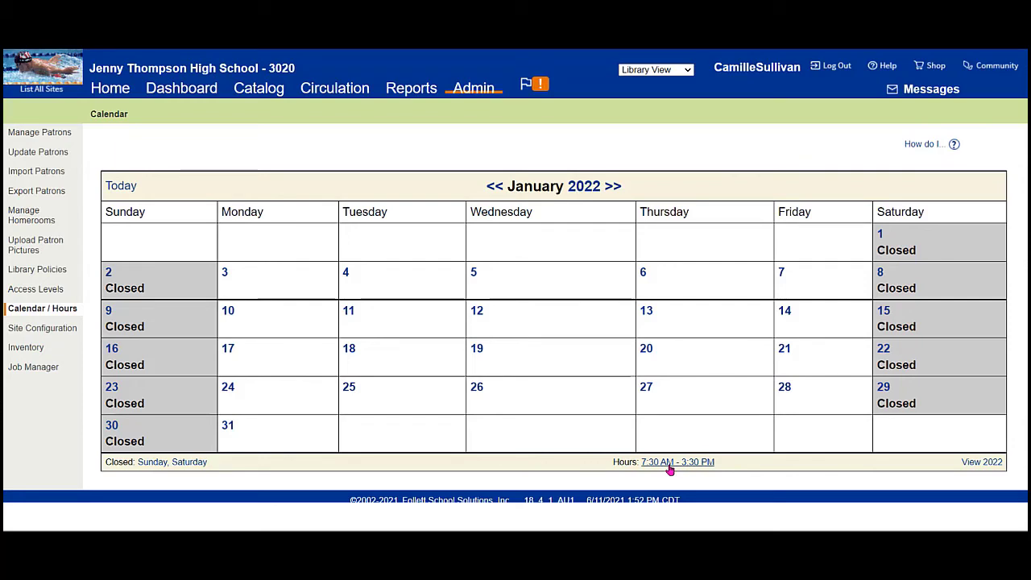
Step: Open Edit Default Hours showing opening time 7:30 AM and closing time 3:30 PM
left_click(669, 463)
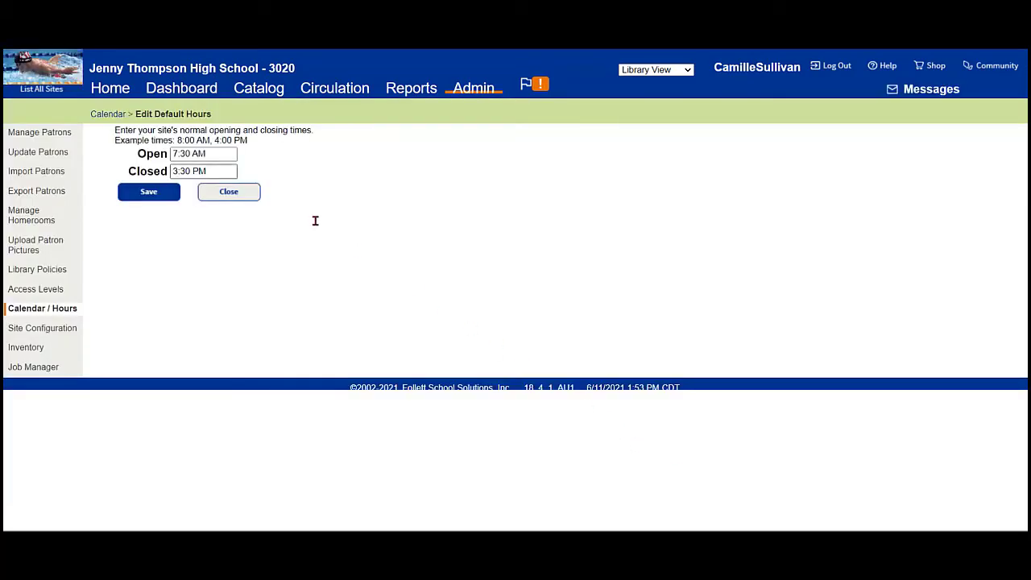
left_click(213, 155)
left_click(212, 172)
left_click(214, 154)
left_click(211, 171)
Step: Point out the 7:30 AM and 3:30 PM default hours, then close without saving
left_click_drag(211, 140, 253, 144)
left_click(187, 170)
left_click_drag(191, 171, 170, 170)
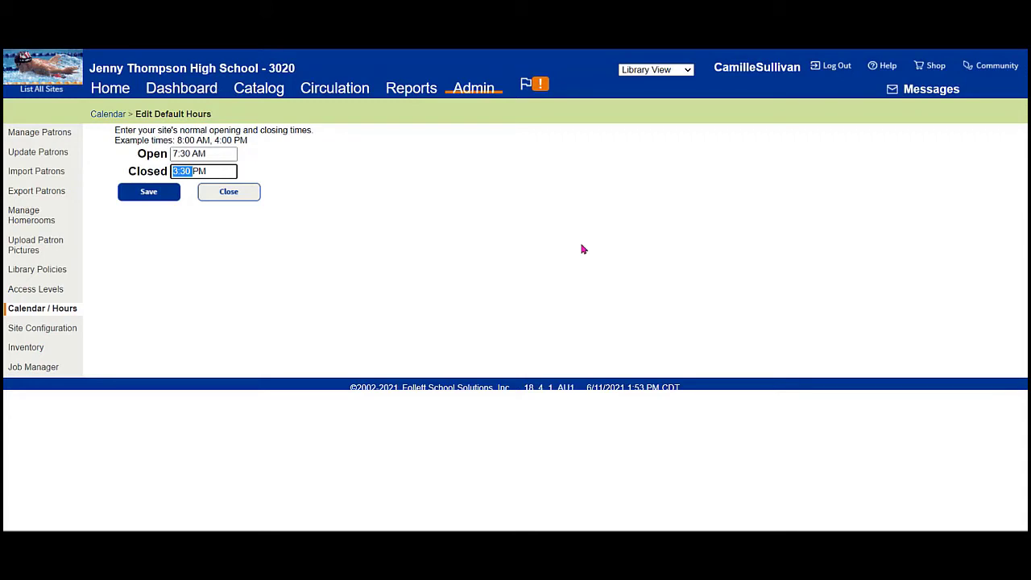
left_click(317, 171)
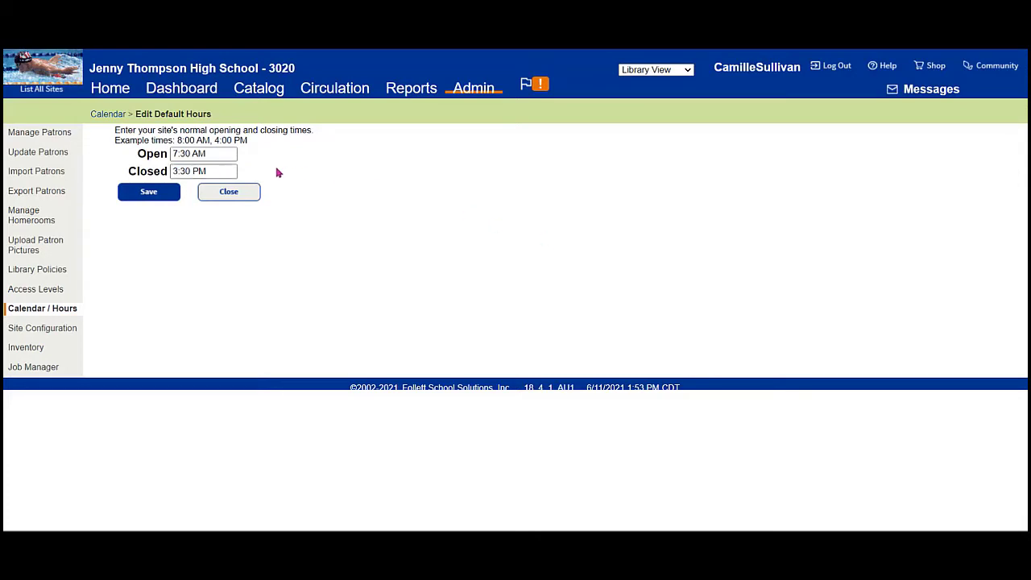
left_click_drag(211, 169, 167, 154)
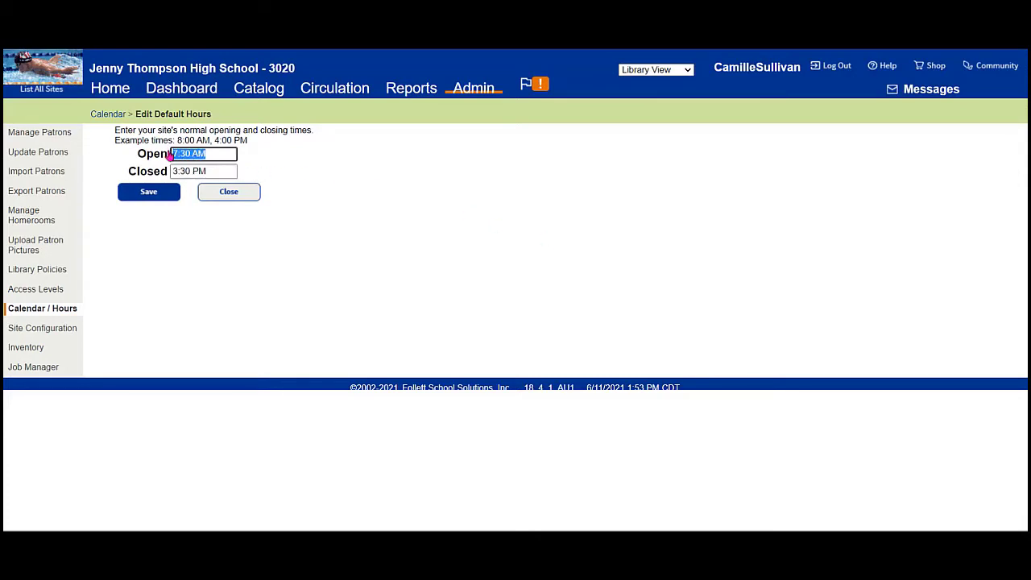
left_click(335, 178)
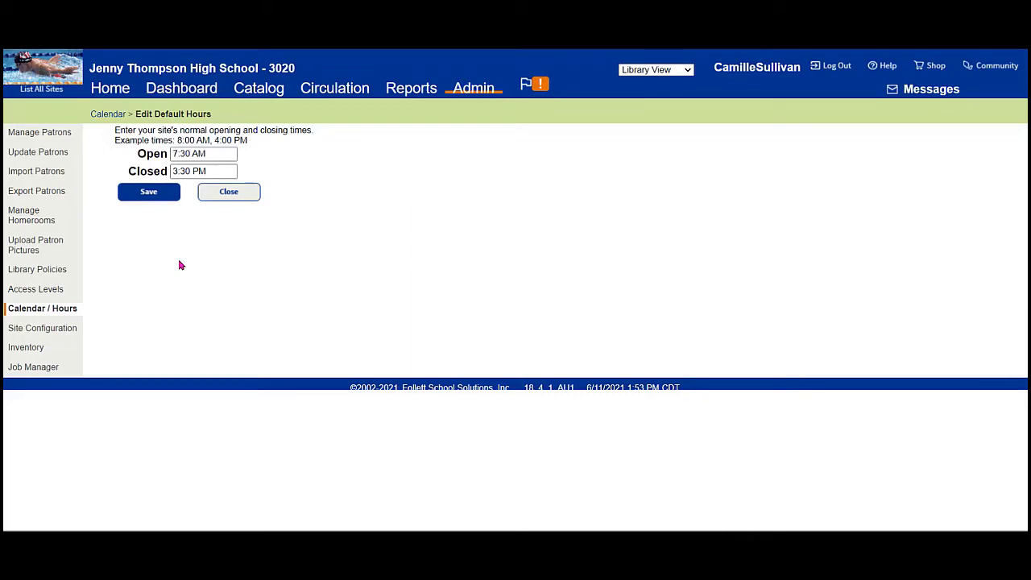
left_click(228, 198)
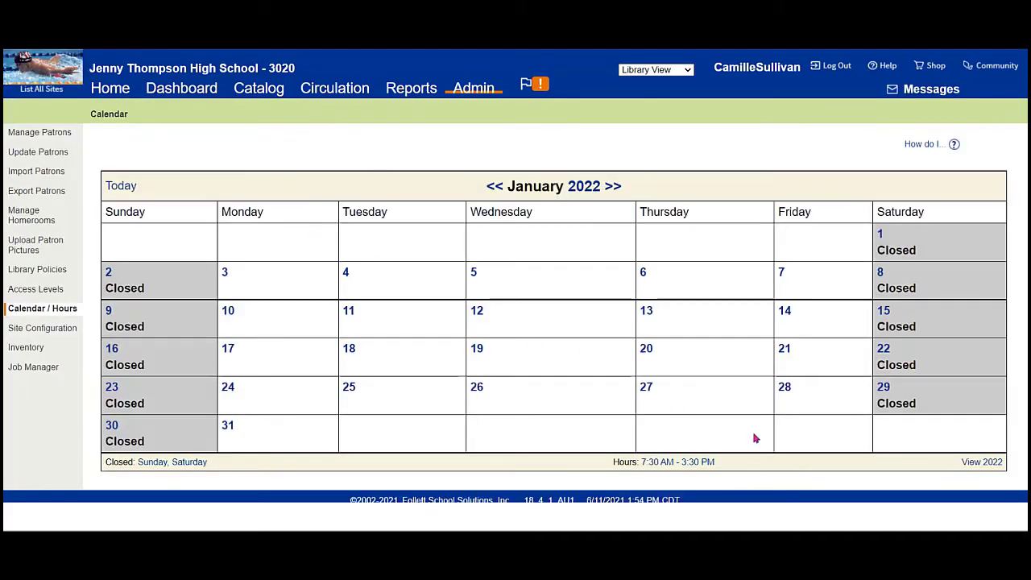
Step: Look through the full-year 2022 calendar
left_click(979, 466)
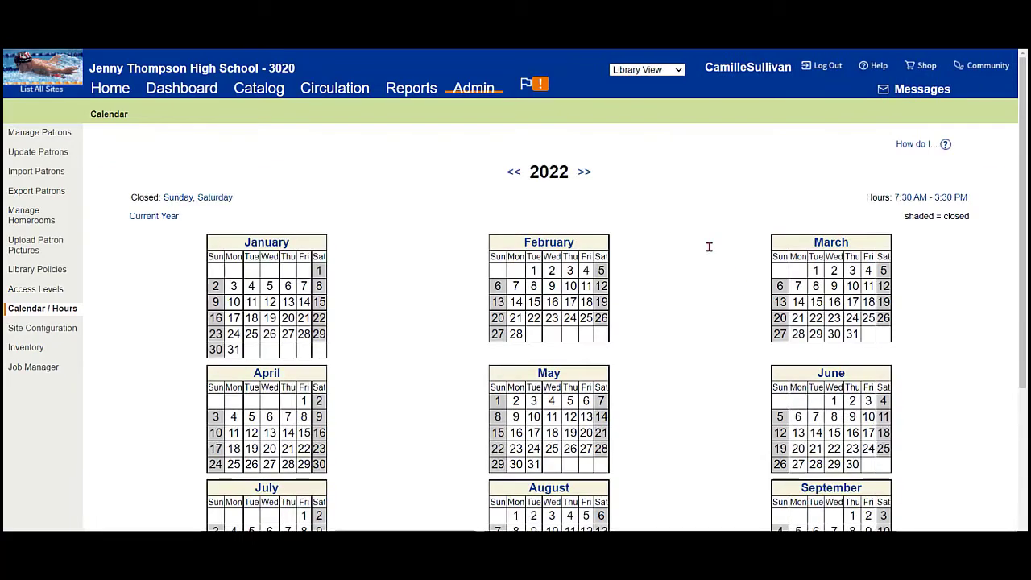
scroll(710, 249, "down", 1)
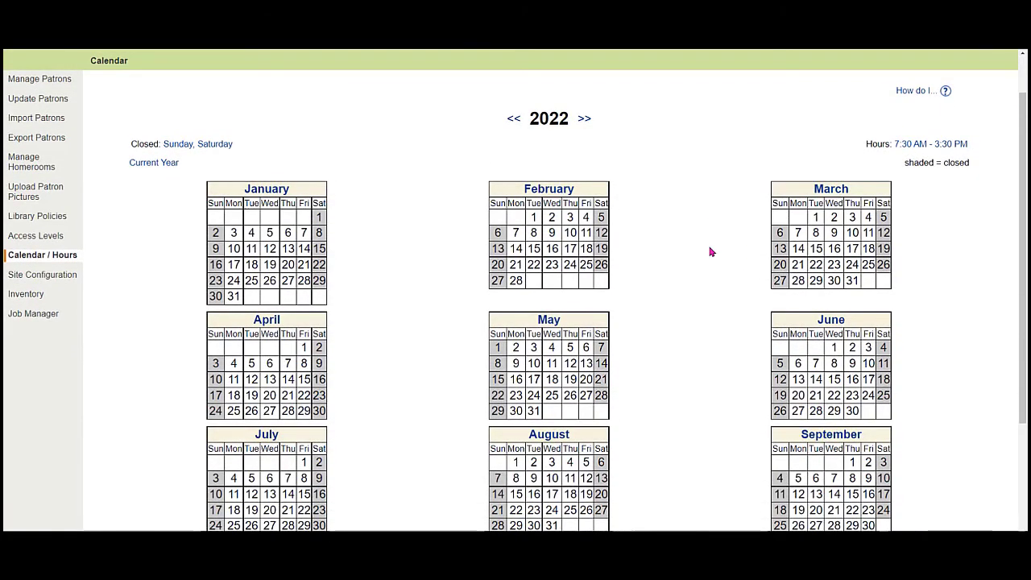
scroll(710, 252, "down", 3)
scroll(710, 252, "up", 1)
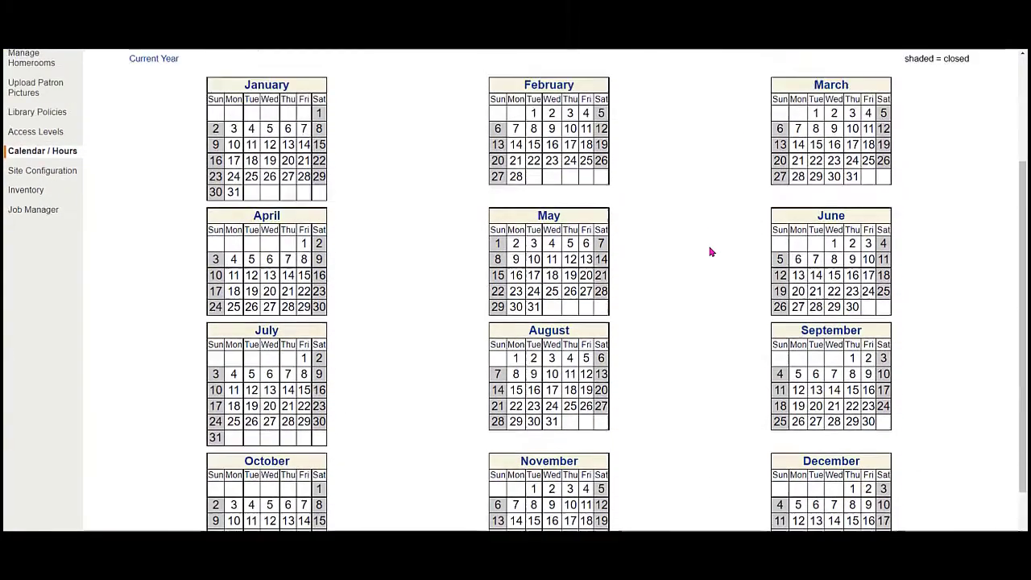
scroll(711, 252, "up", 3)
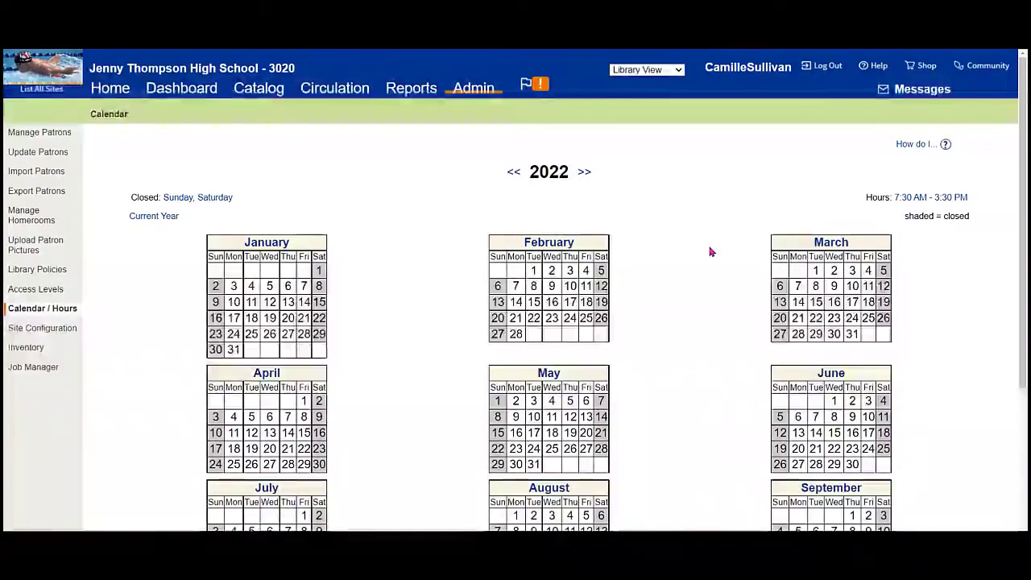
Step: Go back to the 2021 year view and review its shaded closed days
left_click(513, 173)
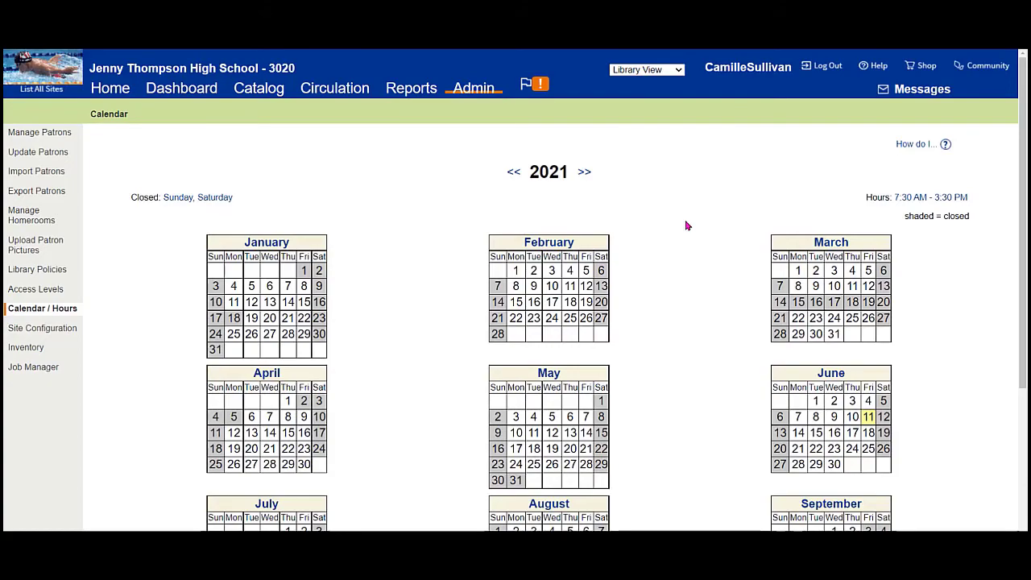
scroll(687, 226, "down", 3)
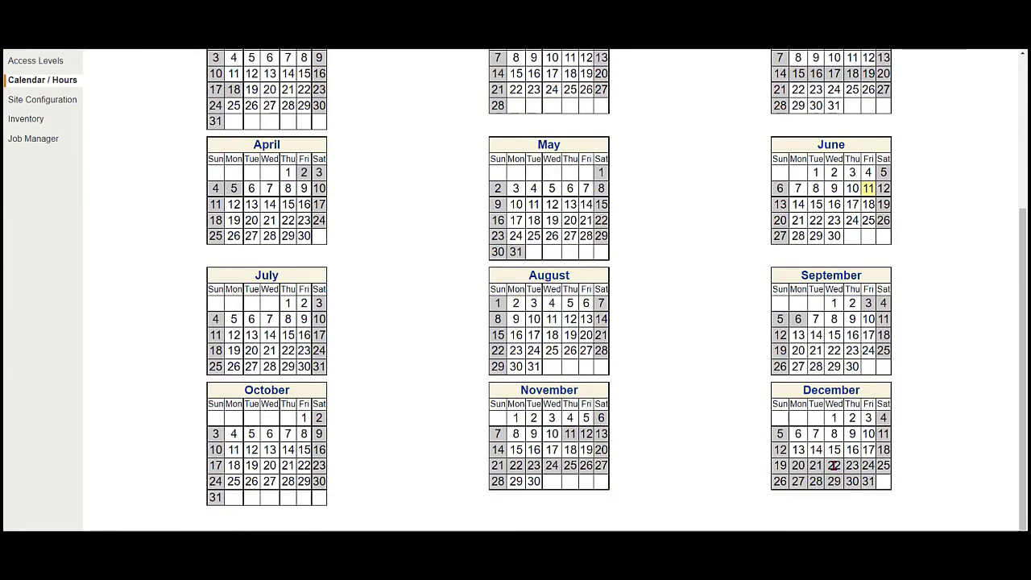
scroll(831, 465, "up", 2)
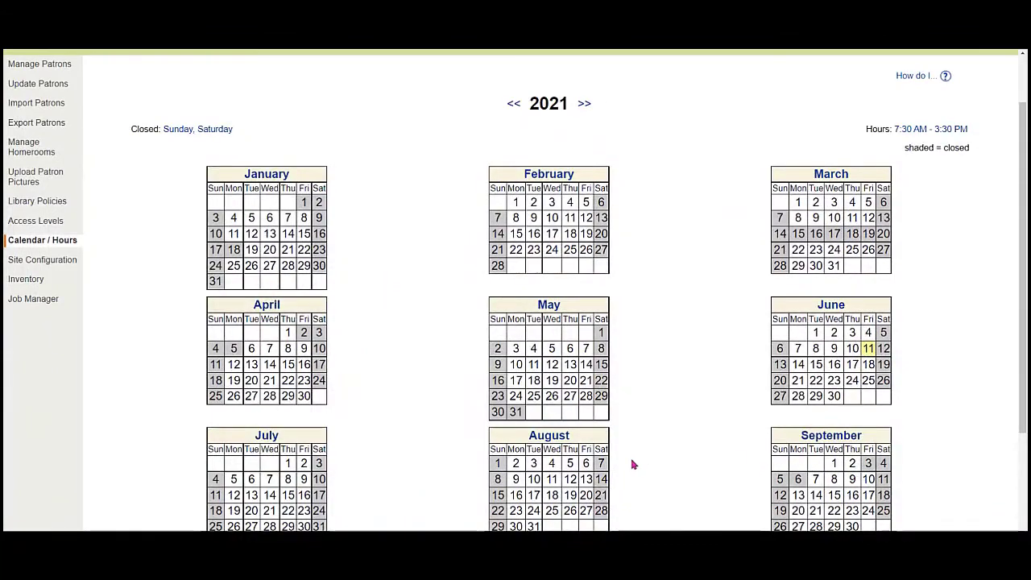
scroll(587, 461, "down", 2)
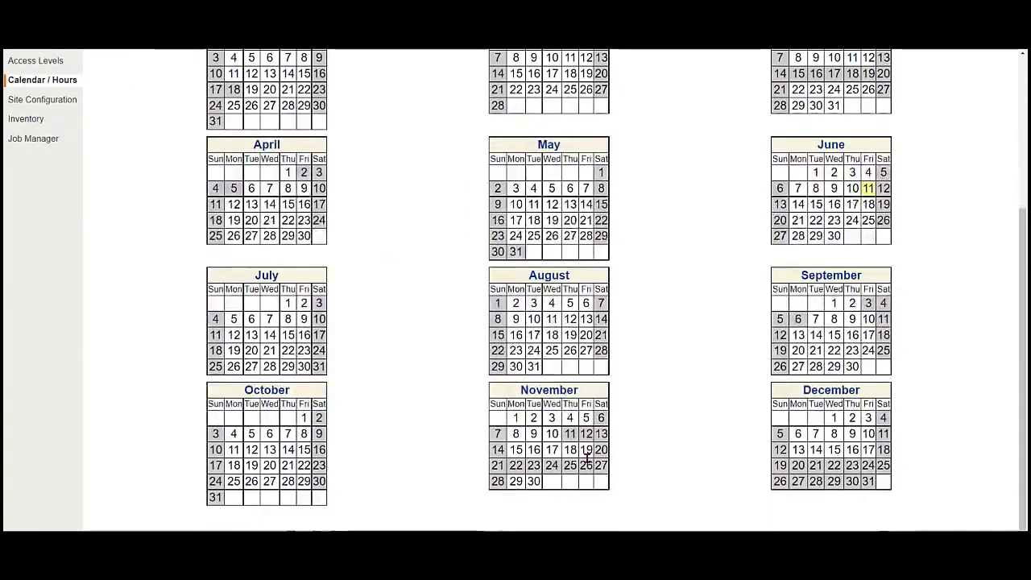
scroll(417, 463, "up", 3)
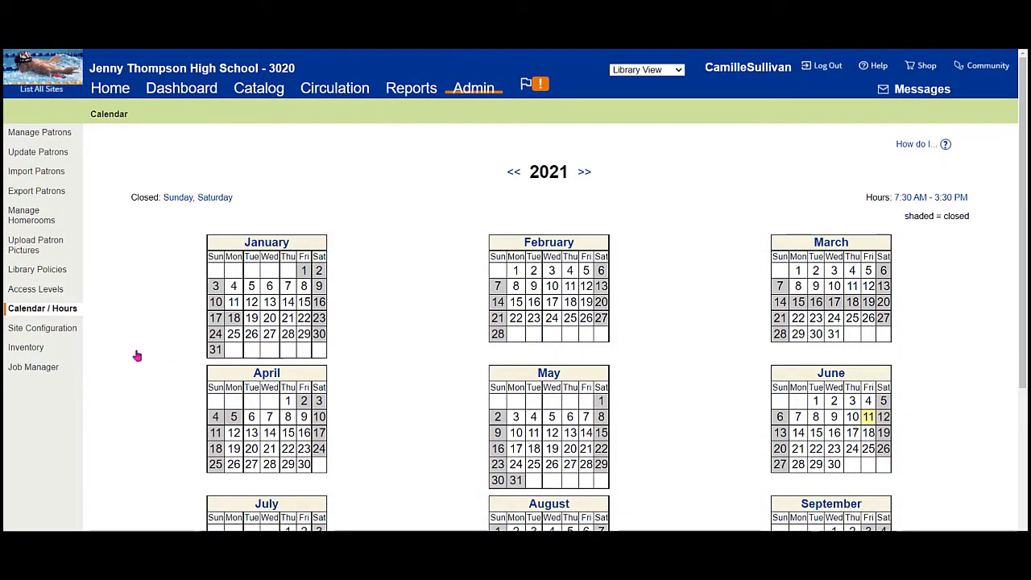
Step: Go to Admin Site Configuration and display its Catalog Options
left_click(58, 326)
left_click(58, 313)
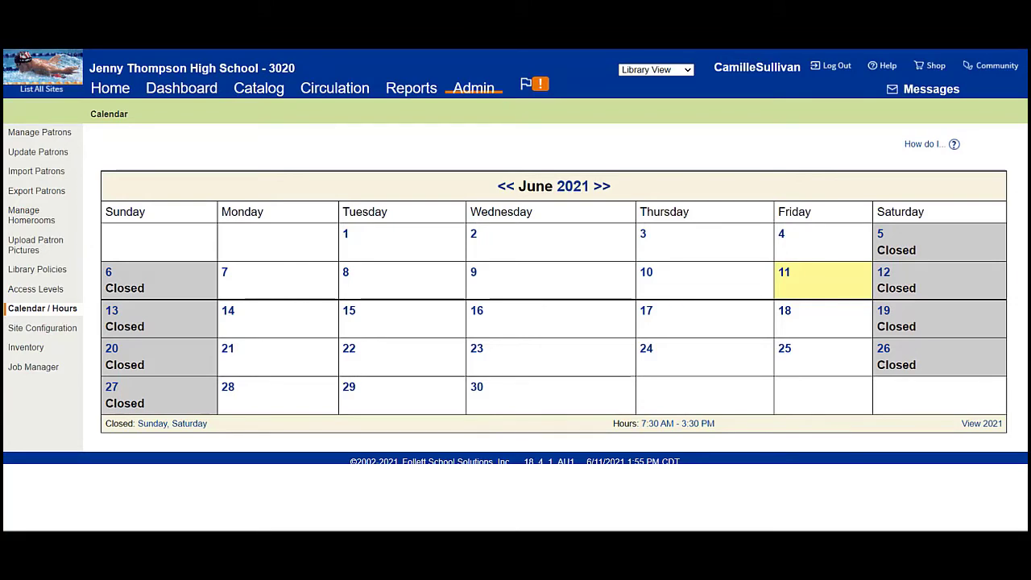
left_click(36, 328)
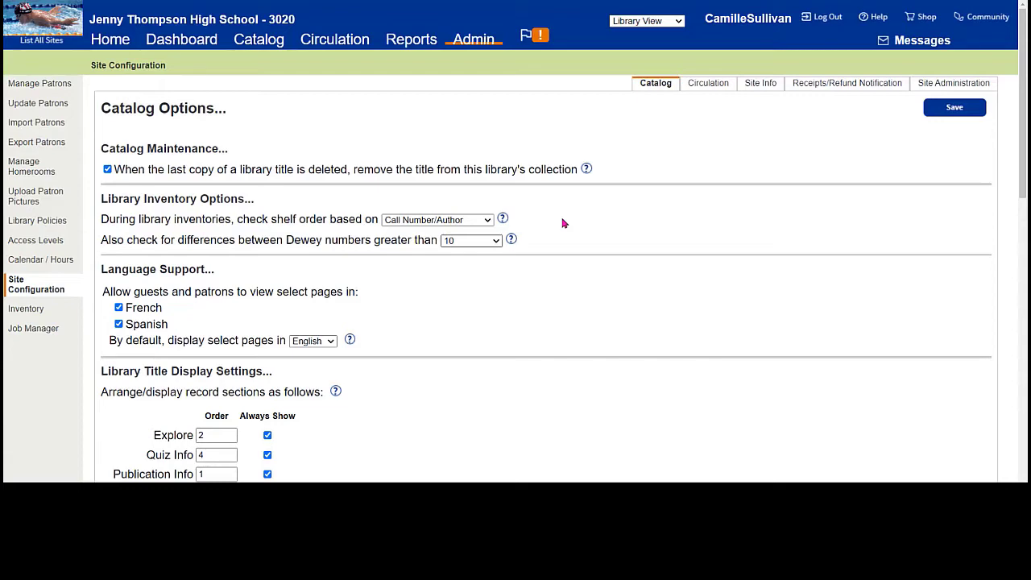
Step: Uncheck French and Spanish under Language Support, leaving English-only guest and patron pages
scroll(564, 223, "down", 2)
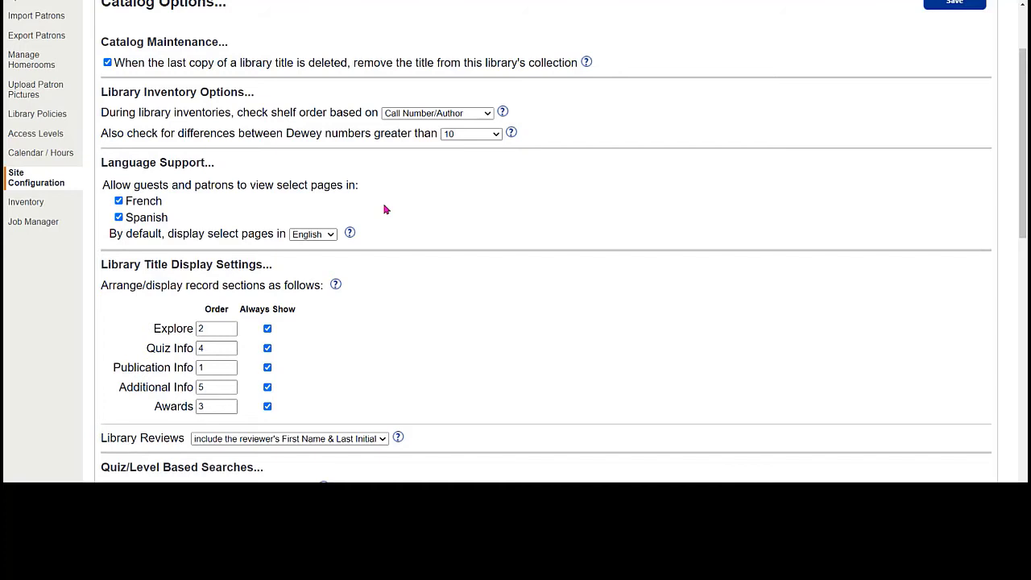
left_click(118, 201)
scroll(116, 216, "up", 2)
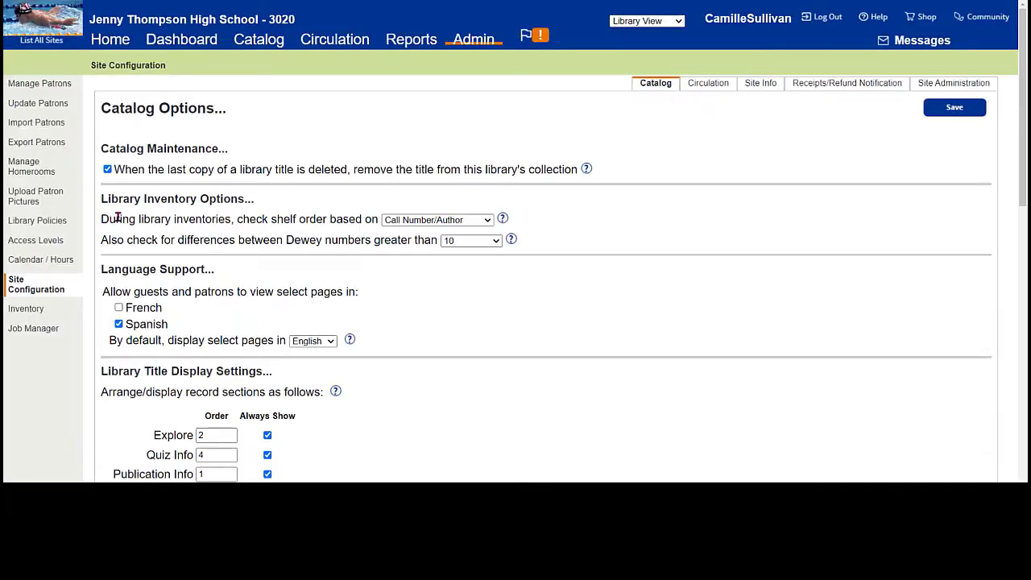
scroll(119, 218, "down", 4)
scroll(122, 219, "up", 4)
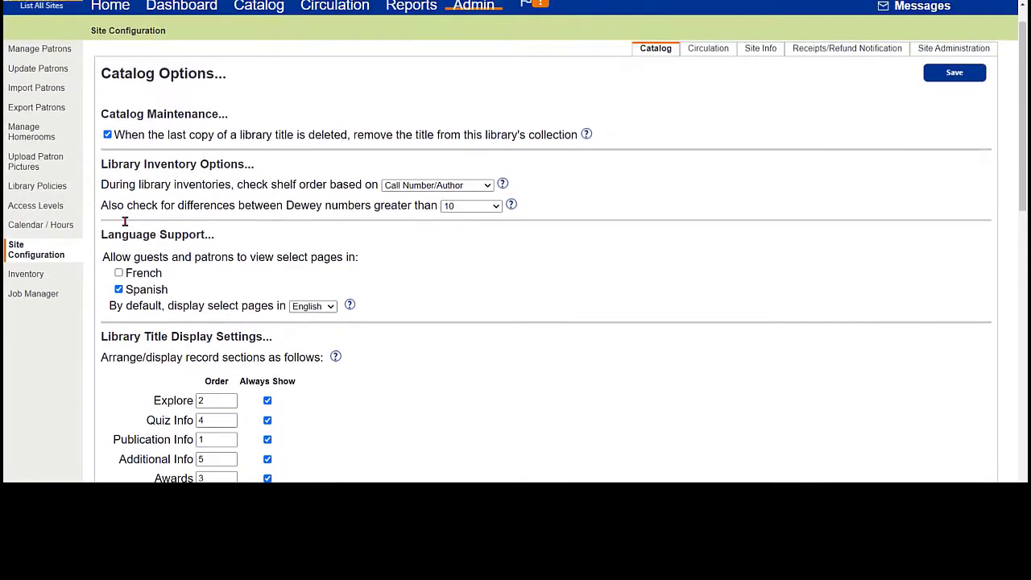
left_click(119, 289)
scroll(304, 264, "down", 3)
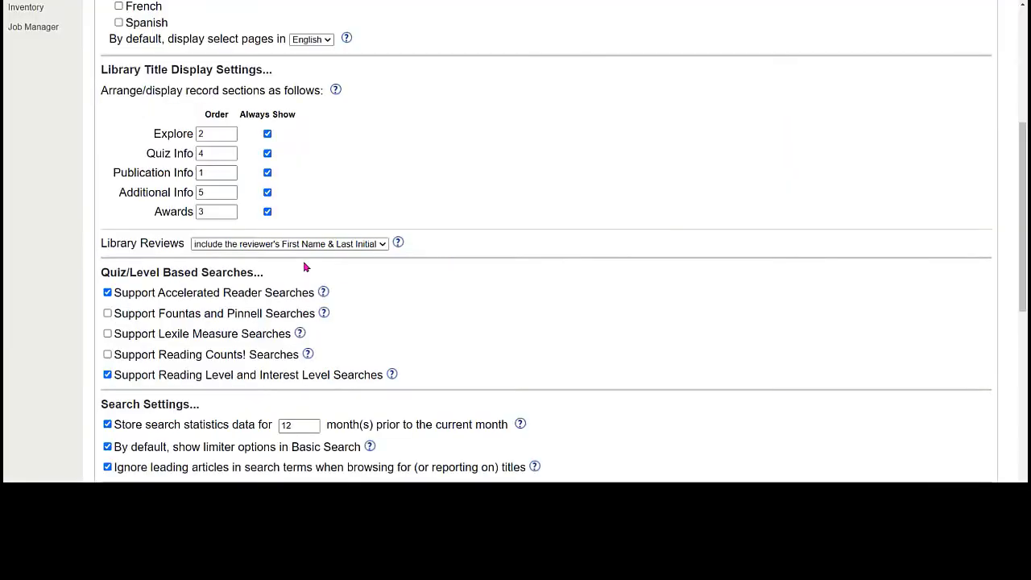
scroll(304, 267, "up", 4)
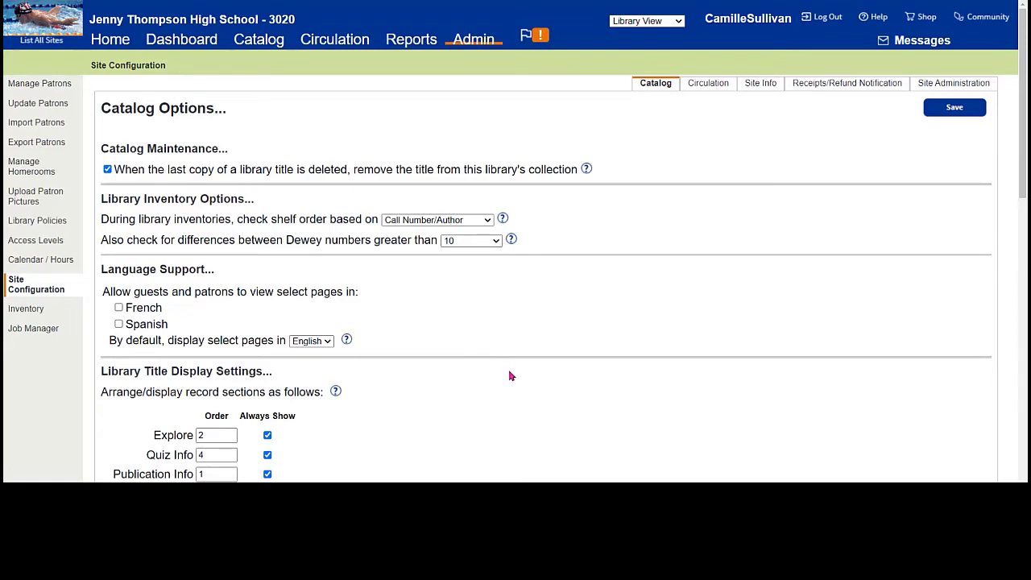
scroll(509, 375, "down", 3)
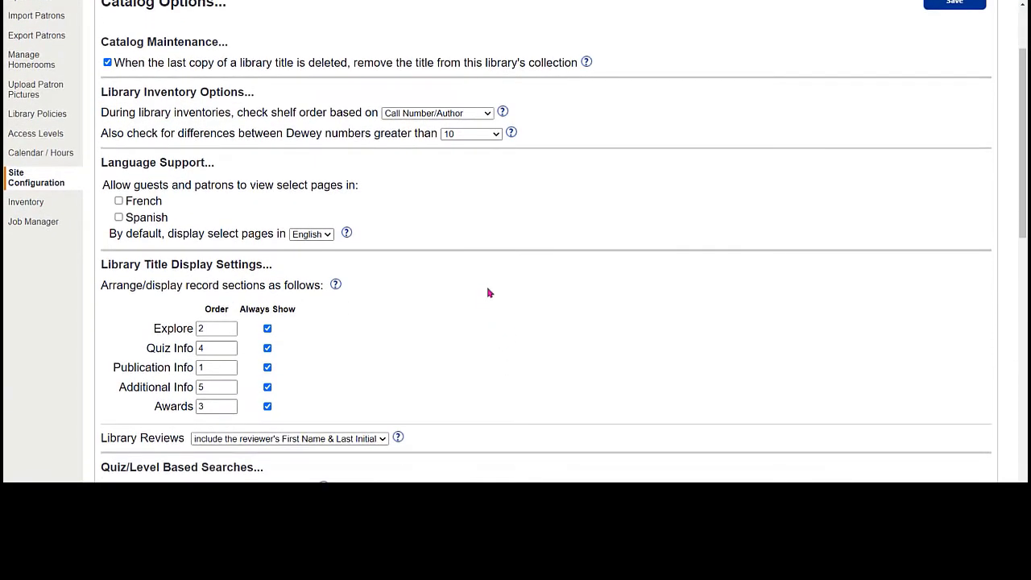
scroll(487, 290, "down", 3)
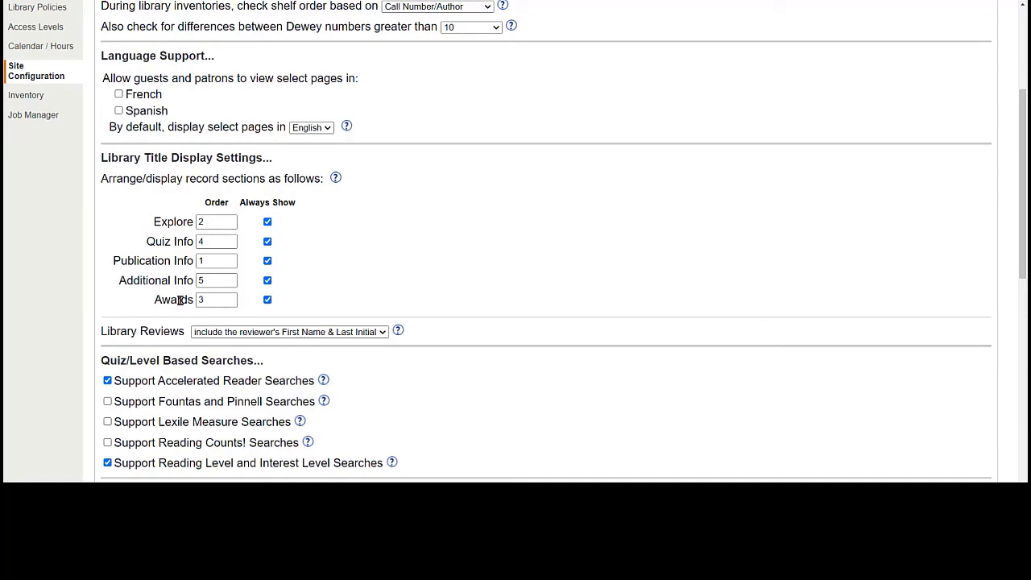
left_click_drag(154, 299, 195, 303)
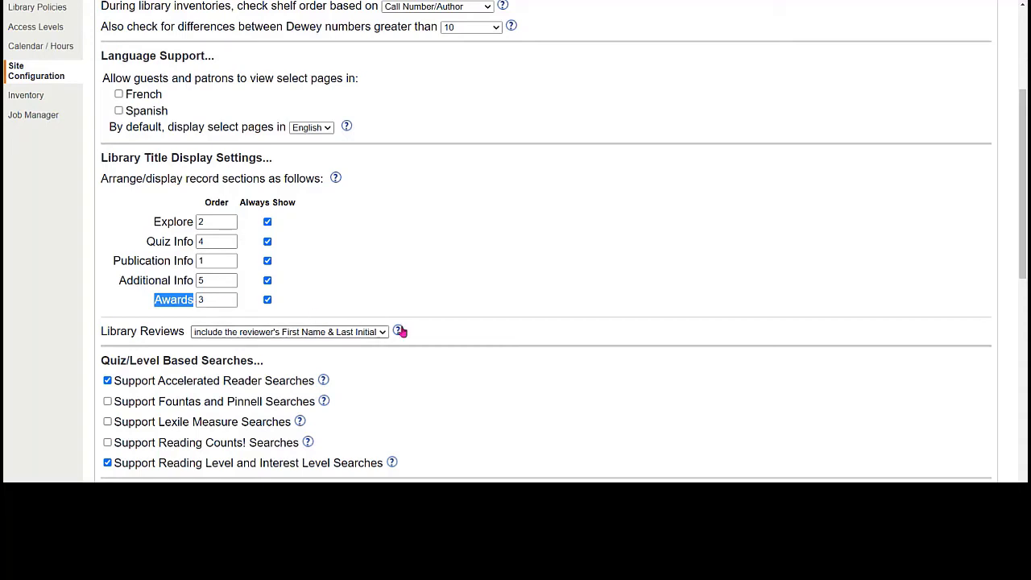
left_click(440, 336)
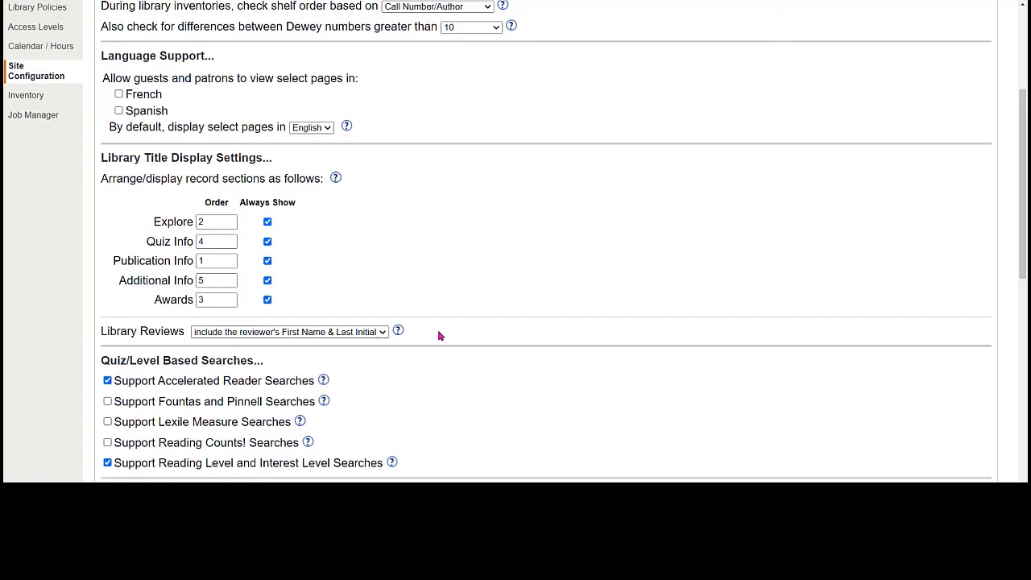
scroll(438, 336, "down", 3)
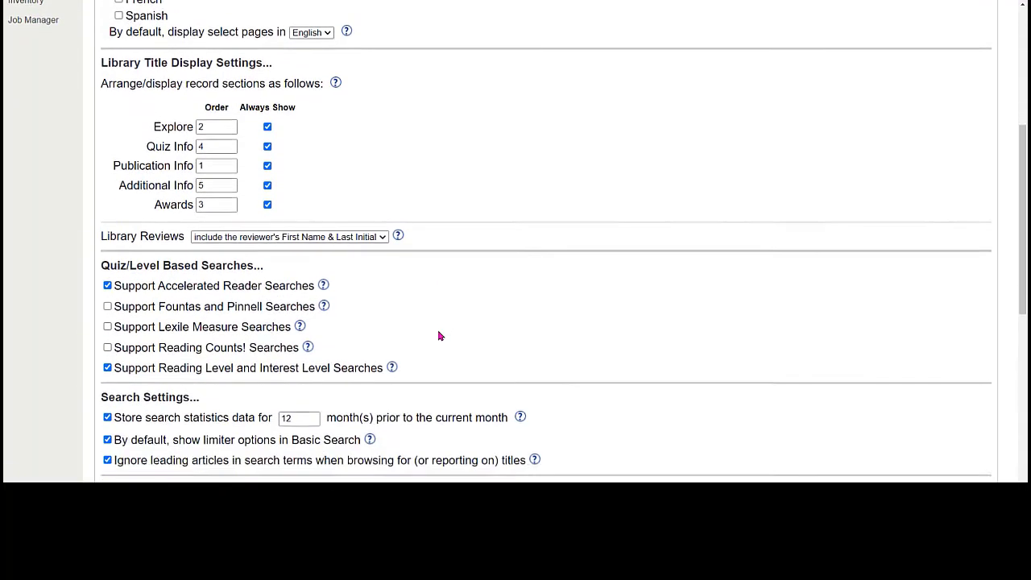
scroll(438, 336, "down", 2)
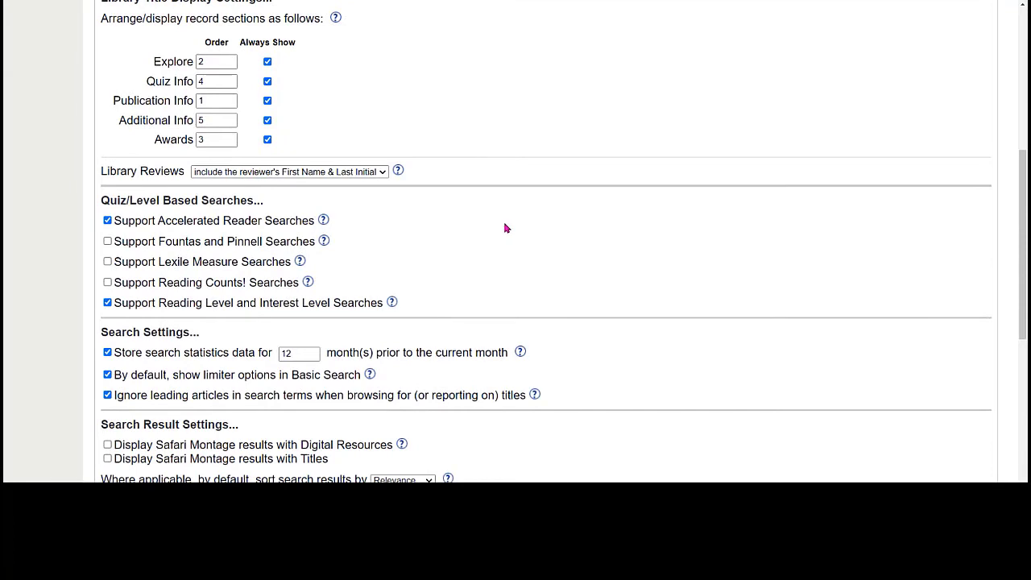
Step: Enable Fountas and Pinnell and Lexile Measure searches, and disable Accelerated Reader searches
left_click(107, 241)
left_click(107, 262)
left_click(107, 221)
scroll(85, 335, "down", 3)
left_click_drag(100, 228, 202, 228)
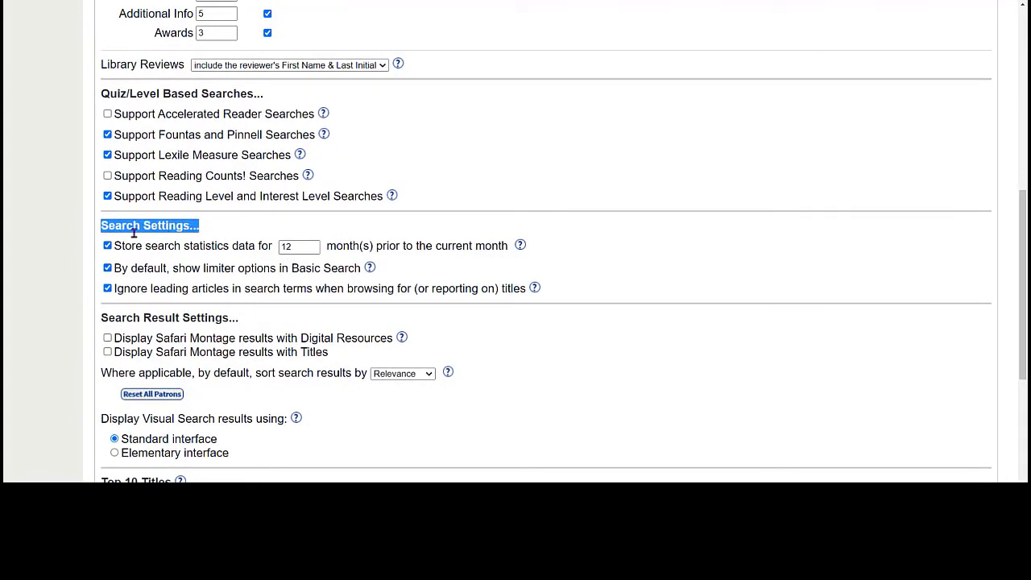
left_click(55, 249)
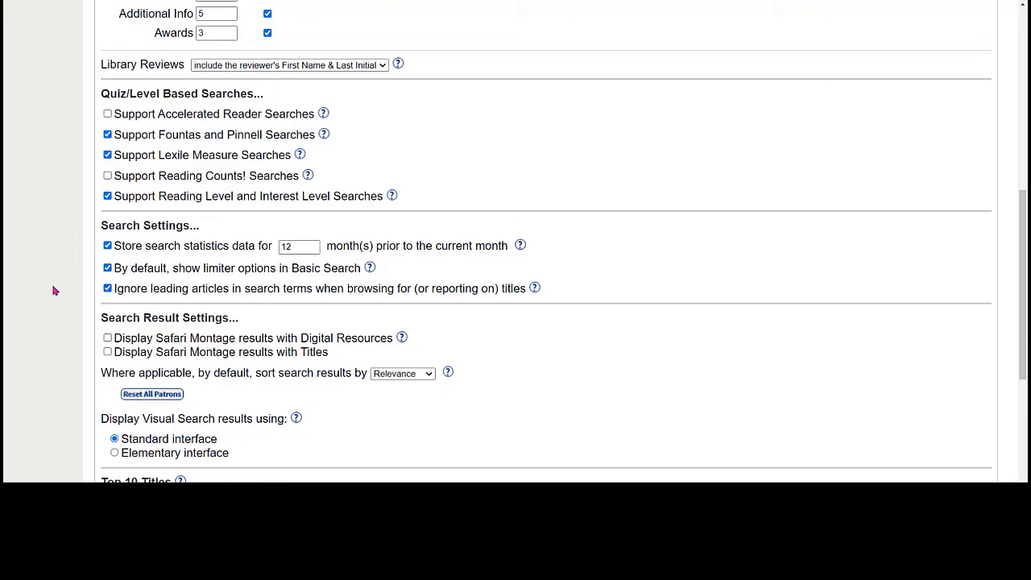
scroll(46, 294, "down", 2)
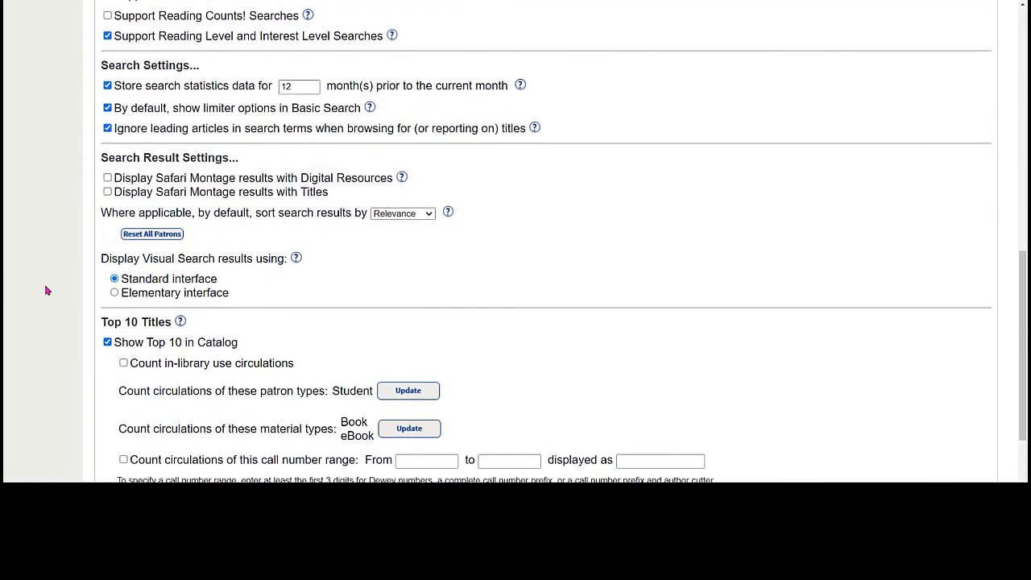
left_click_drag(142, 160, 250, 165)
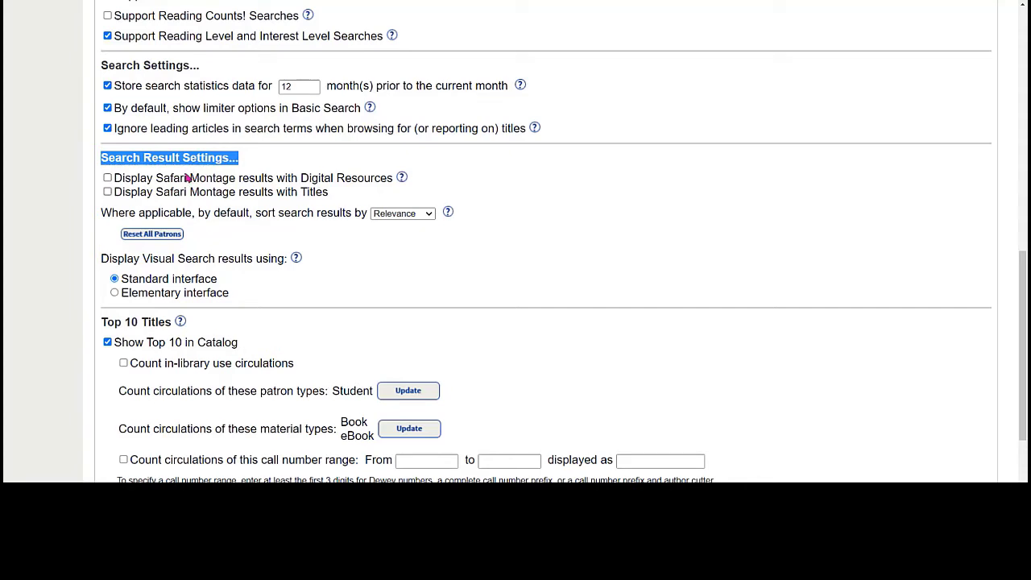
left_click(159, 158)
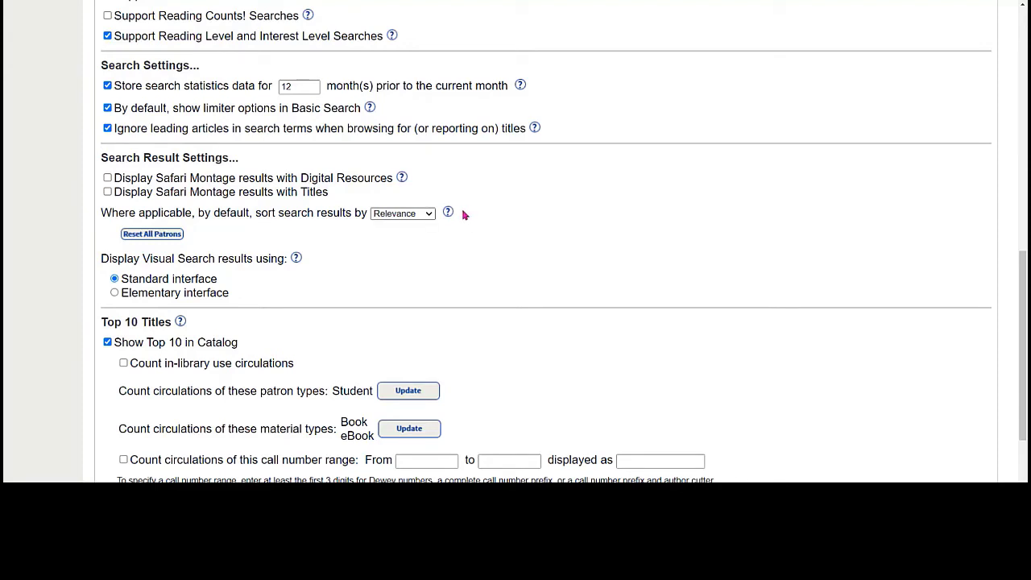
left_click(430, 215)
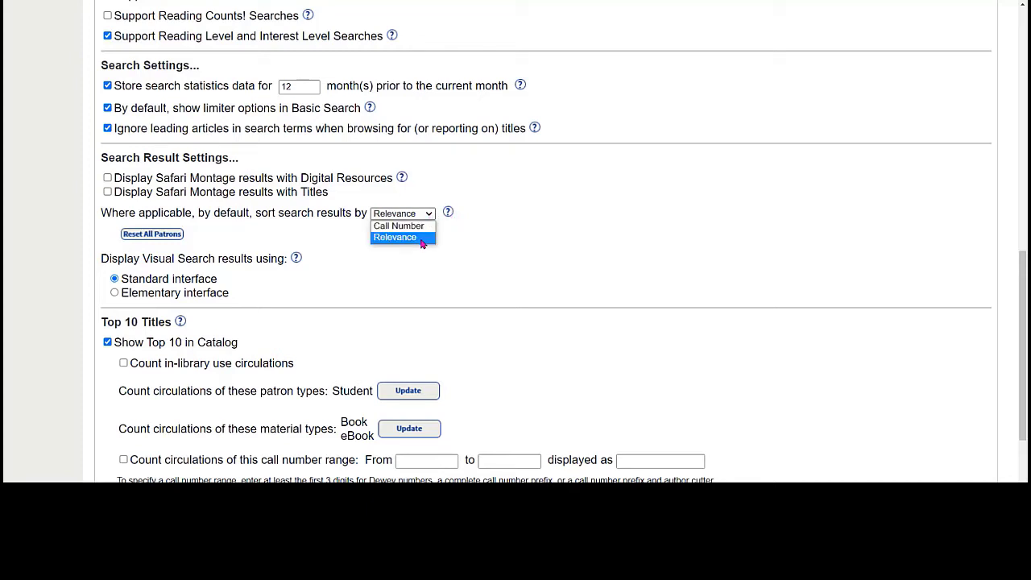
key("Up")
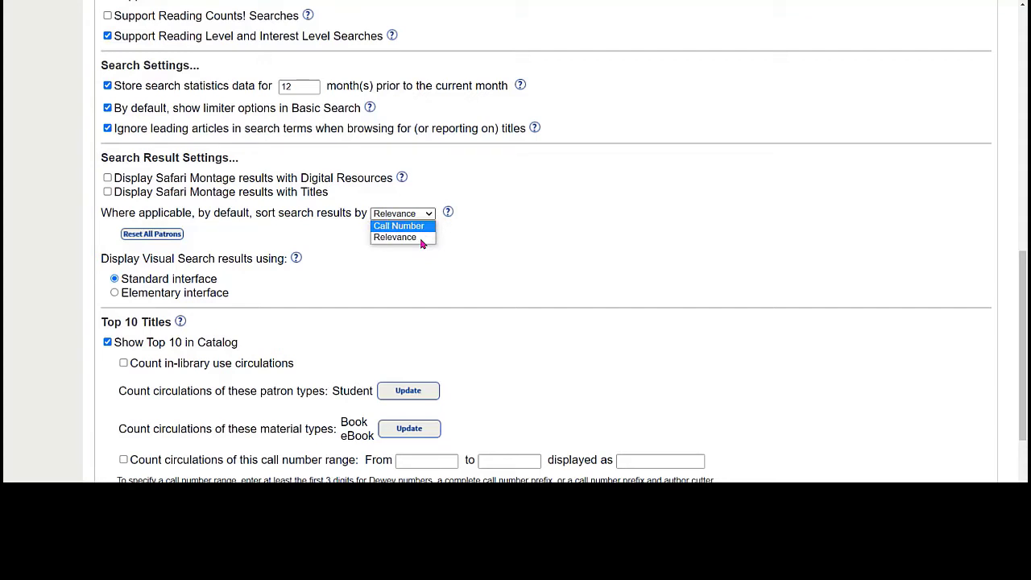
key("Down")
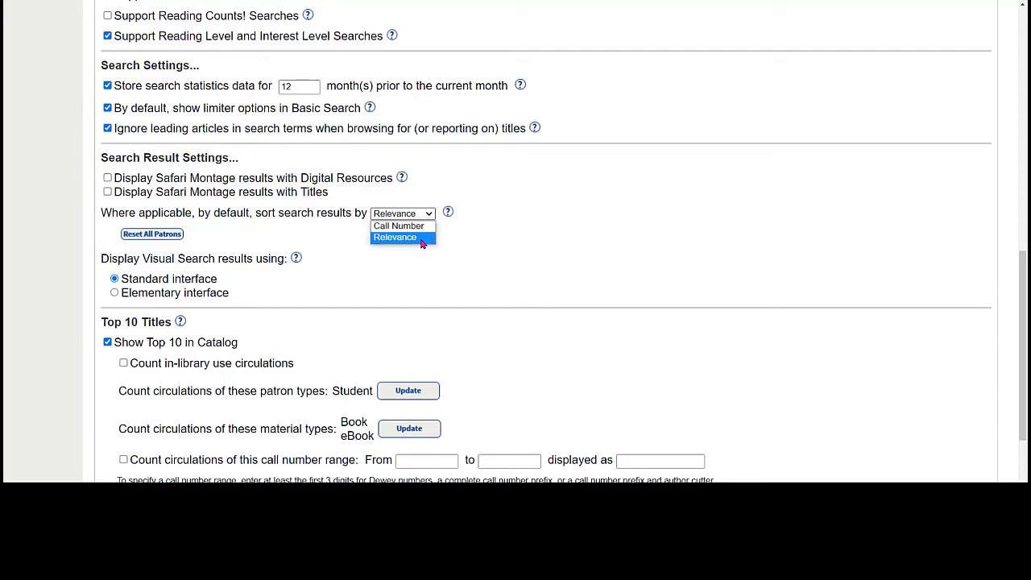
left_click(420, 238)
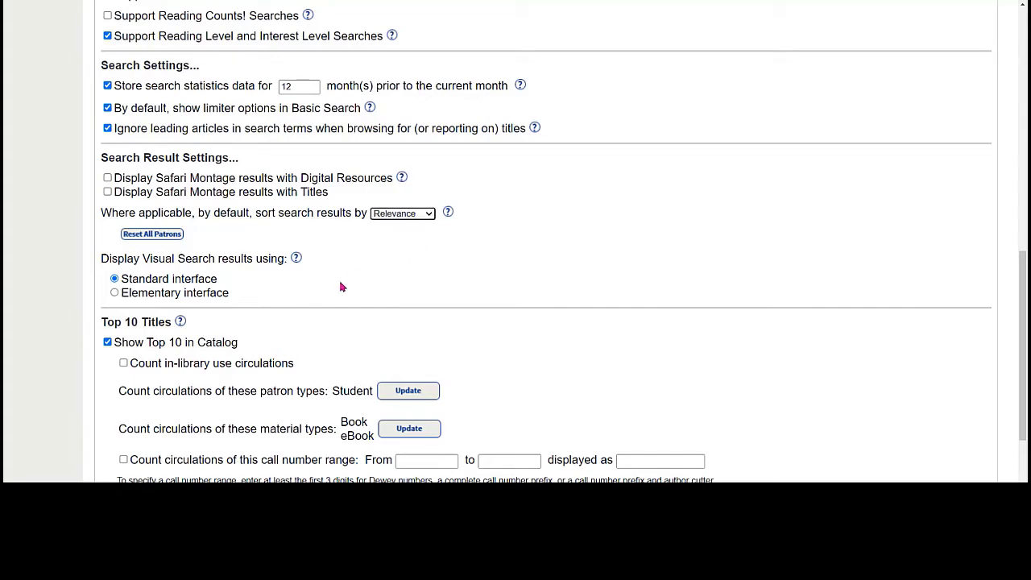
scroll(340, 286, "down", 3)
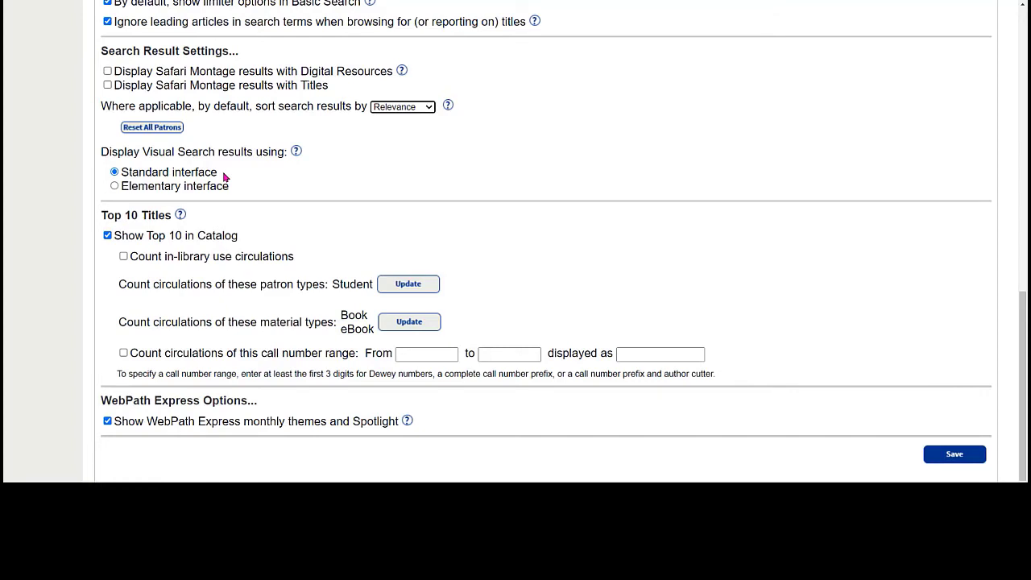
scroll(222, 231, "down", 1)
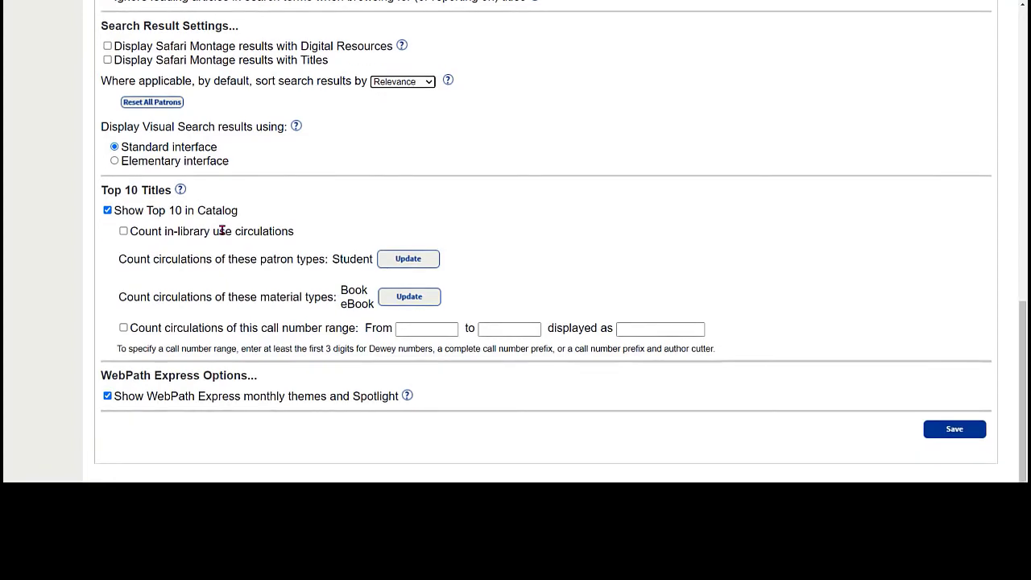
left_click_drag(101, 190, 168, 190)
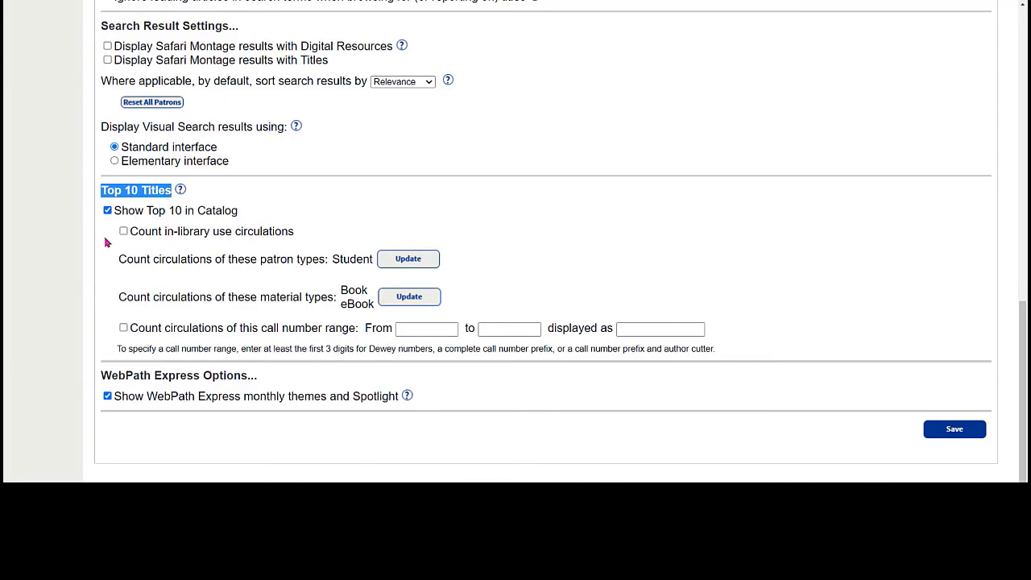
left_click(89, 256)
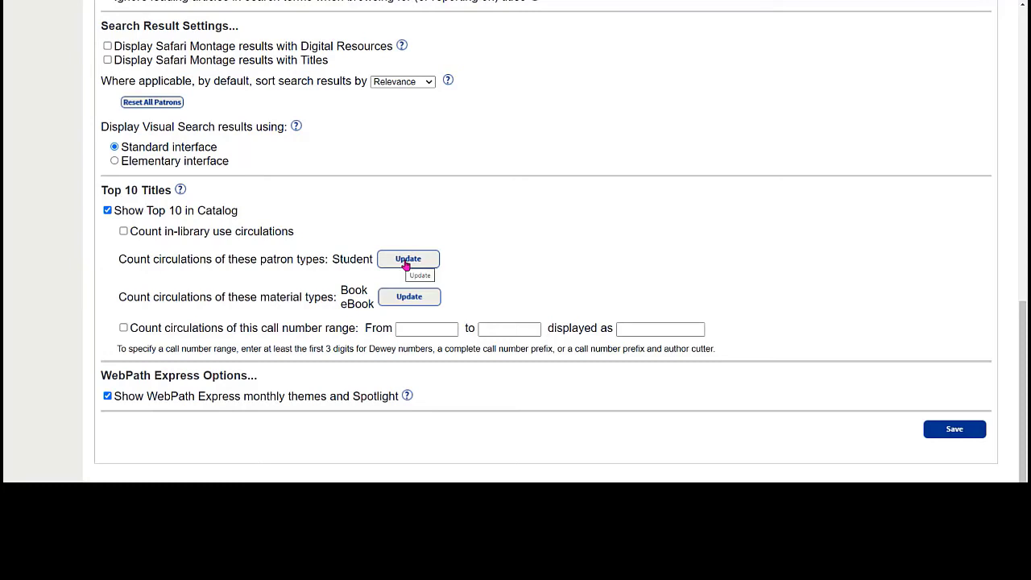
left_click(406, 259)
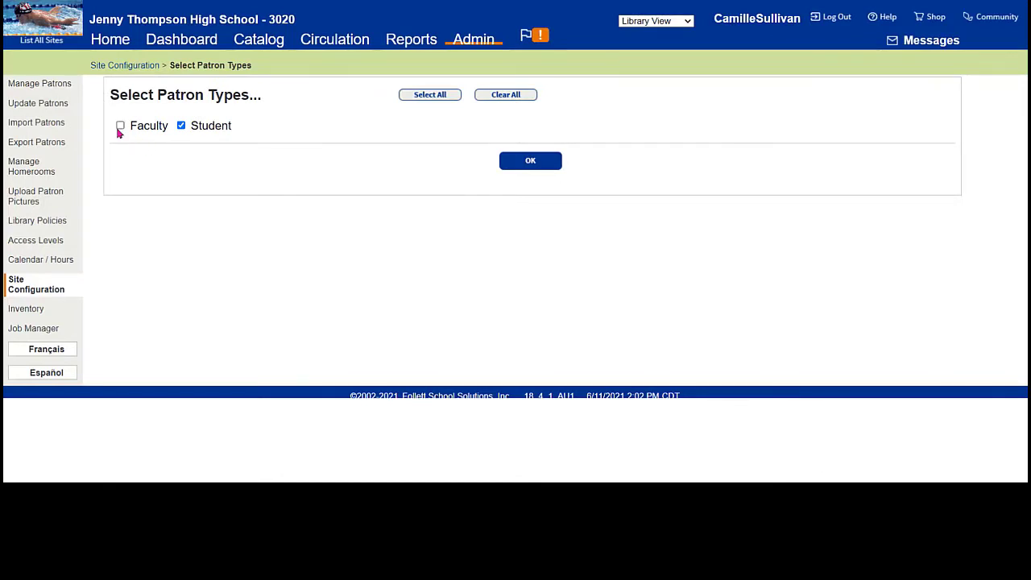
left_click(521, 164)
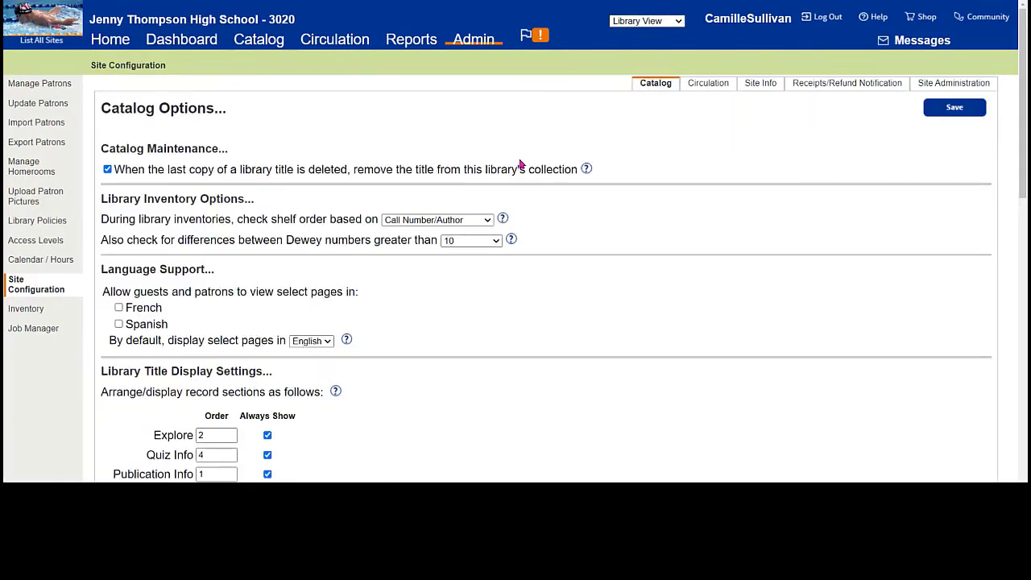
scroll(499, 380, "down", 10)
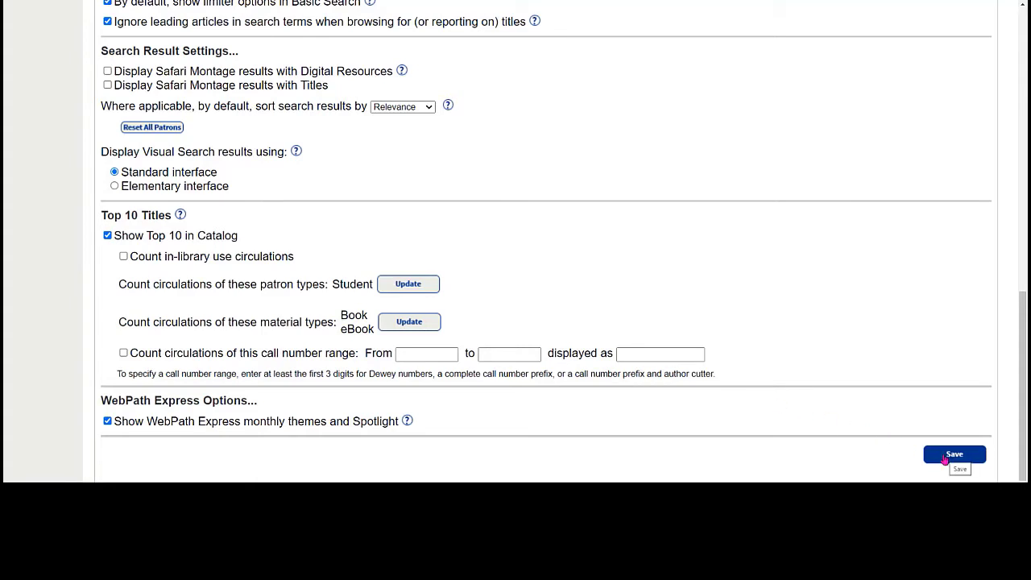
scroll(945, 459, "up", 15)
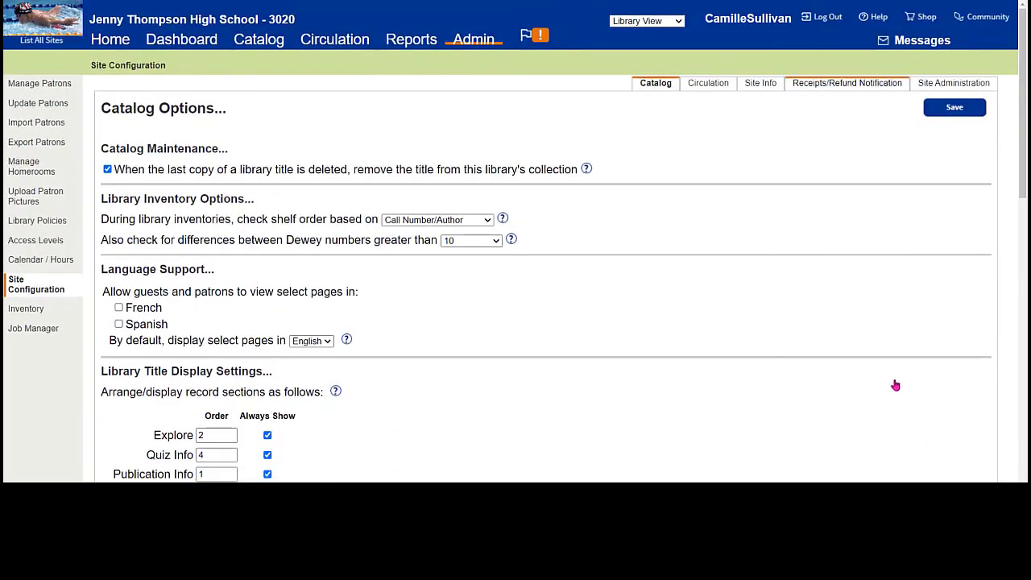
Step: On the Circulation tab, toggle district-wide circulation and borrowing-site renewals off, then back on
left_click(701, 90)
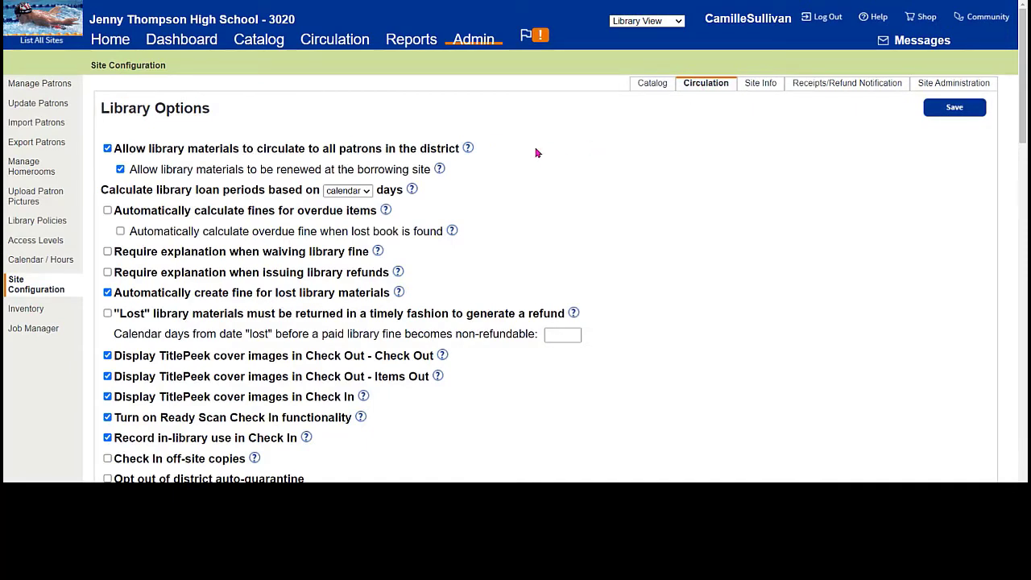
scroll(537, 153, "down", 1)
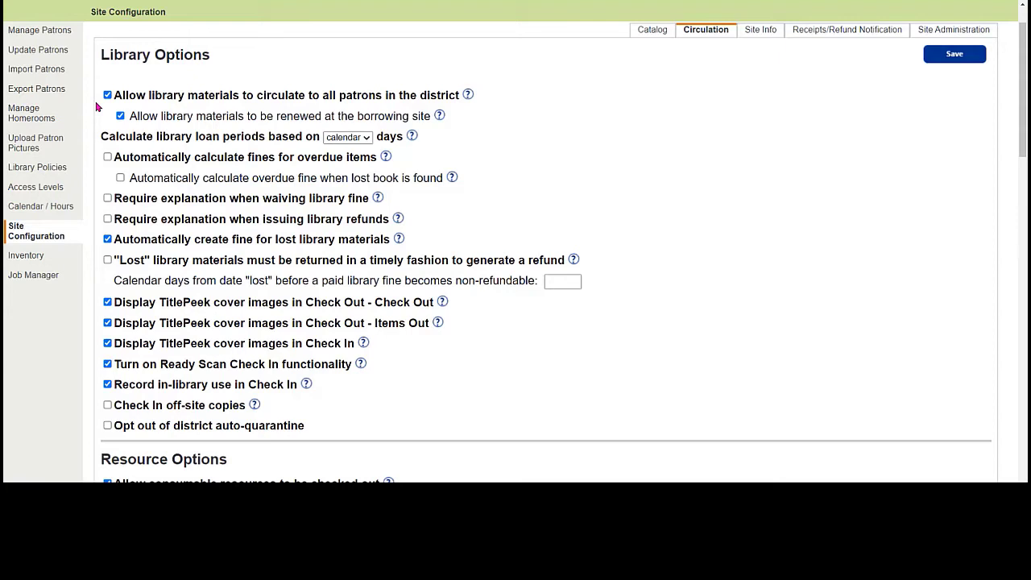
left_click(107, 95)
left_click(120, 117)
left_click(108, 96)
left_click(120, 117)
Step: Keep the loan-period calculation on 'Calendar' rather than 'Open' days and view its help
left_click_drag(109, 137, 280, 137)
left_click(306, 150)
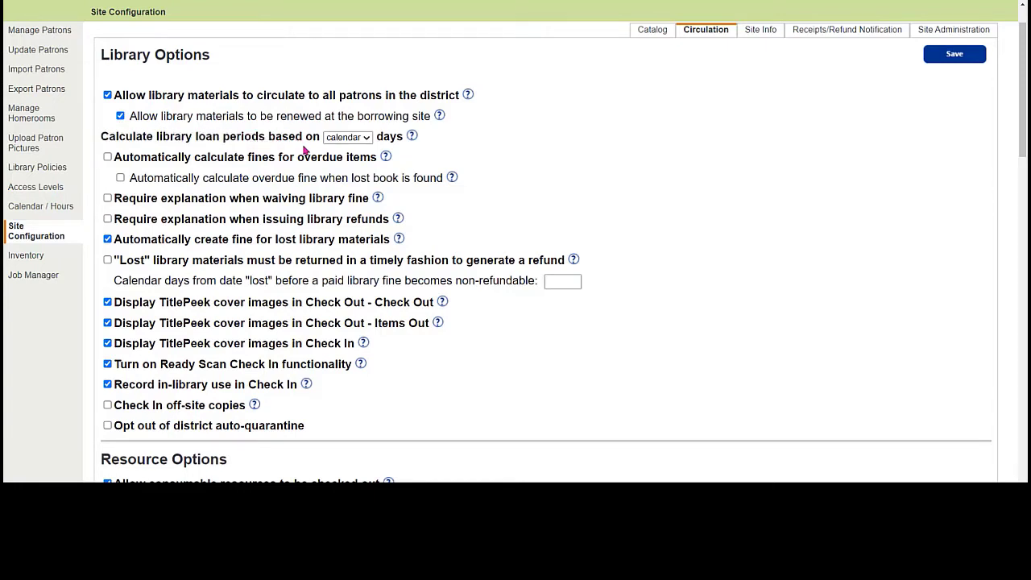
left_click(343, 139)
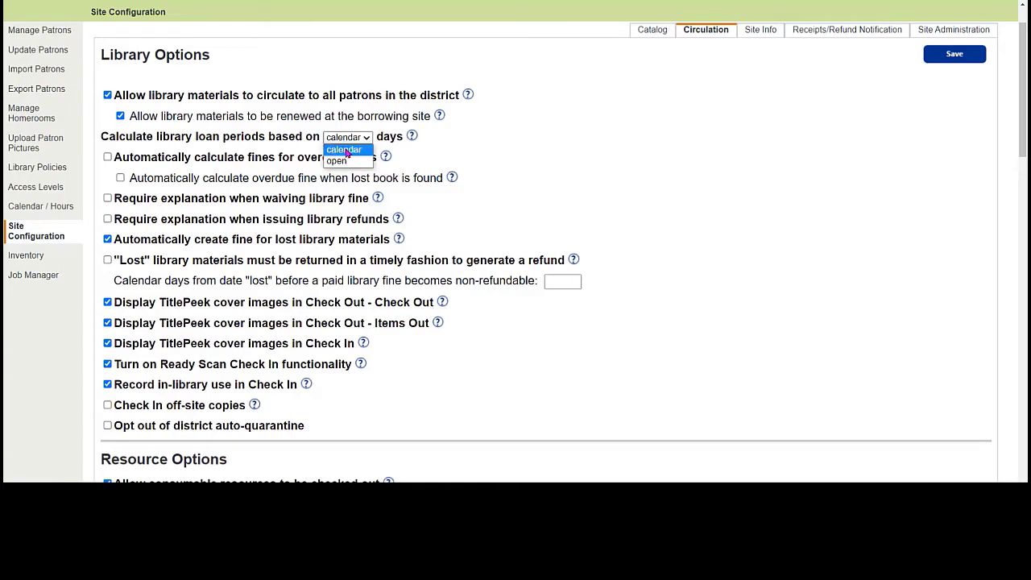
key("Down")
key("Up")
key("Down")
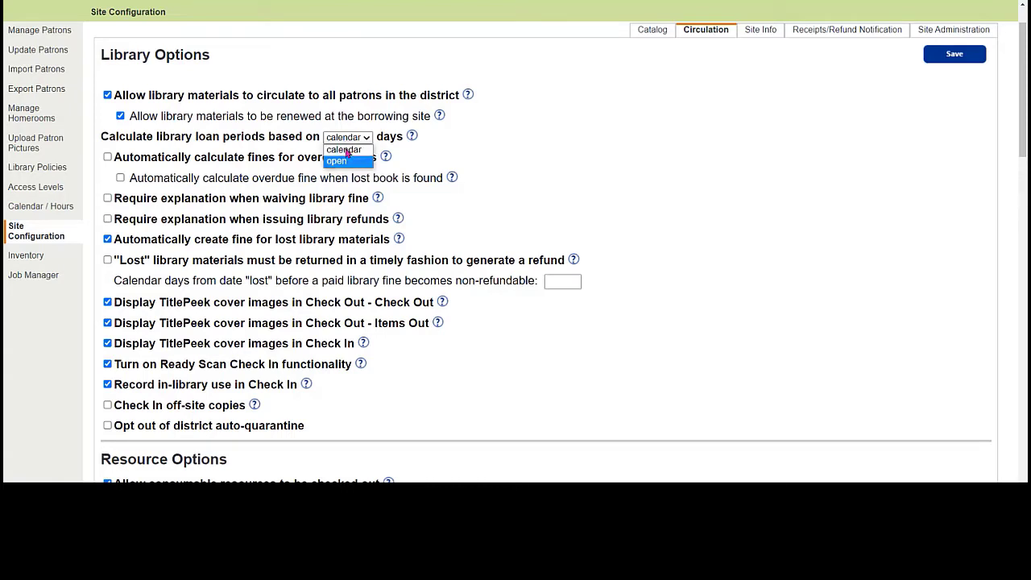
left_click(346, 151)
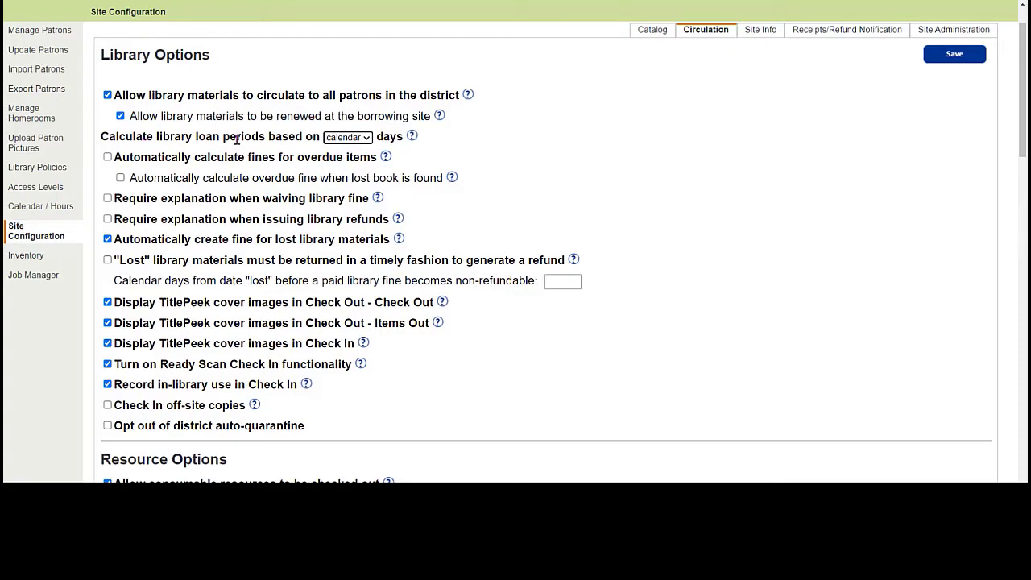
left_click(410, 139)
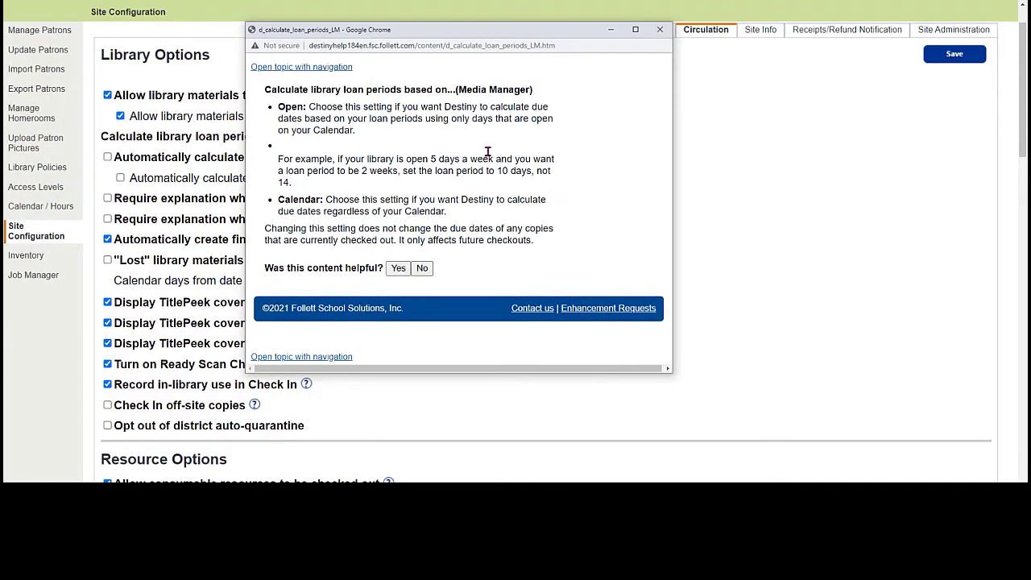
Step: Close the loan-period help popup to return to the Library Options page
left_click(659, 30)
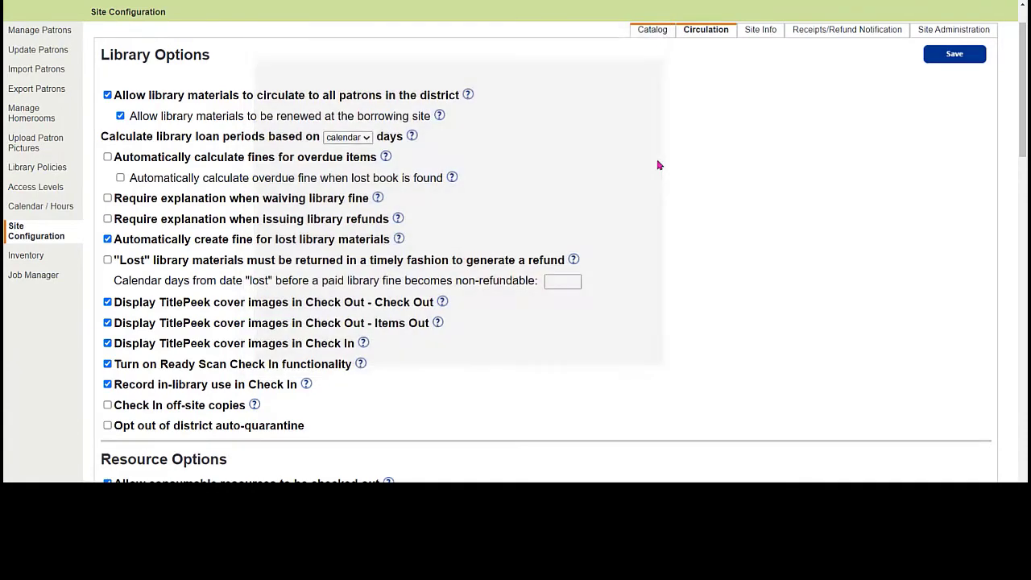
left_click(408, 142)
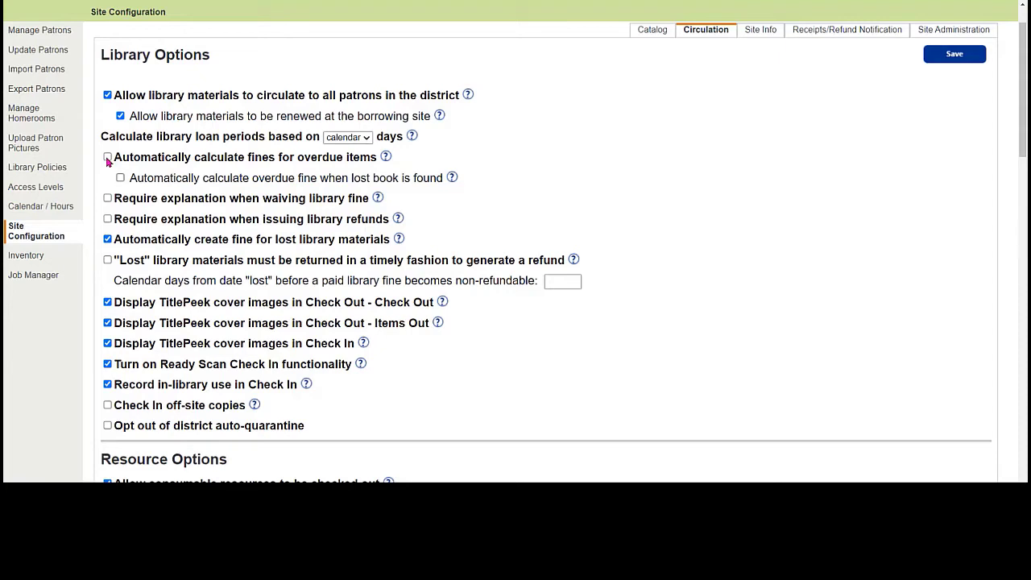
Step: Require explanations for waiving fines and issuing refunds, then select the non-refundable days box
left_click(109, 199)
left_click(107, 219)
left_click_drag(114, 239, 443, 242)
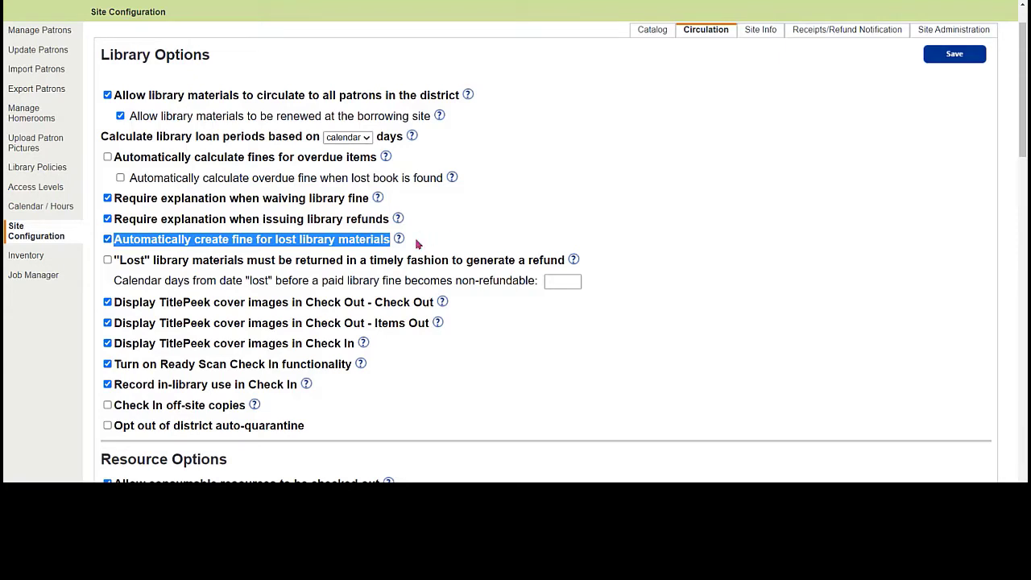
left_click(104, 272)
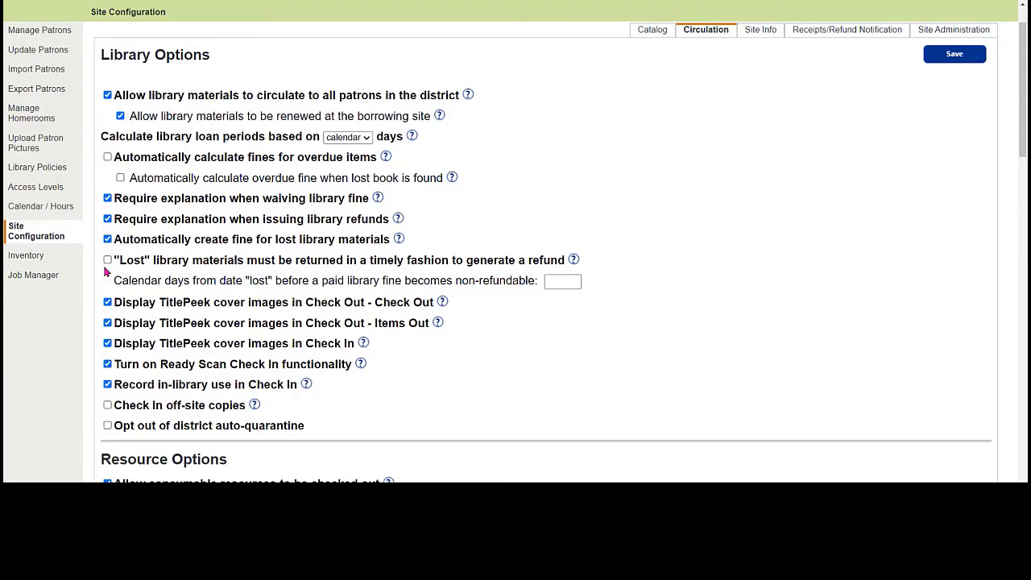
left_click(560, 279)
type("30")
left_click(107, 260)
left_click(107, 260)
left_click_drag(570, 280, 536, 278)
type("0")
left_click_drag(564, 281, 513, 284)
key("BackSpace")
left_click_drag(159, 300, 212, 302)
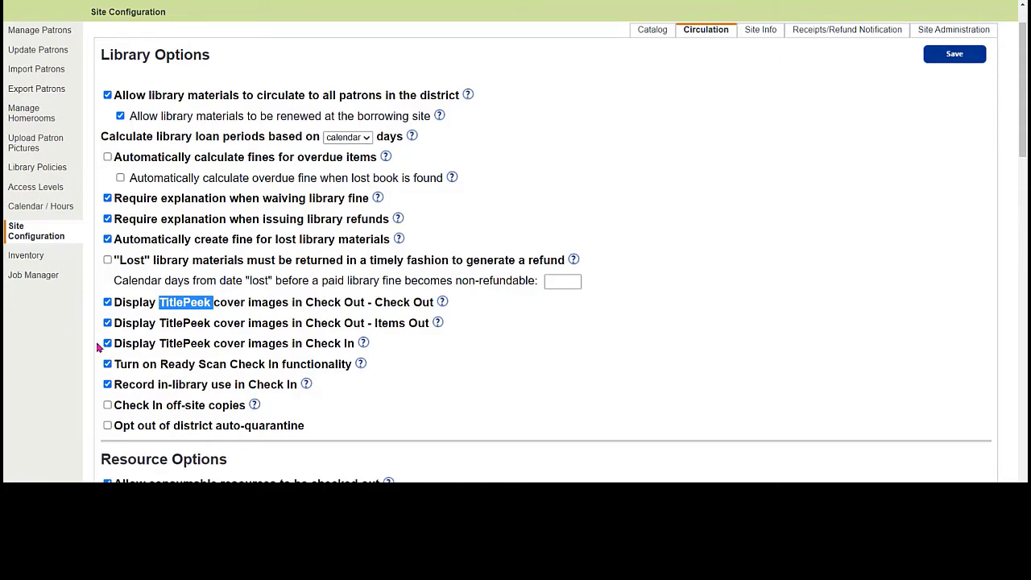
left_click_drag(114, 384, 300, 385)
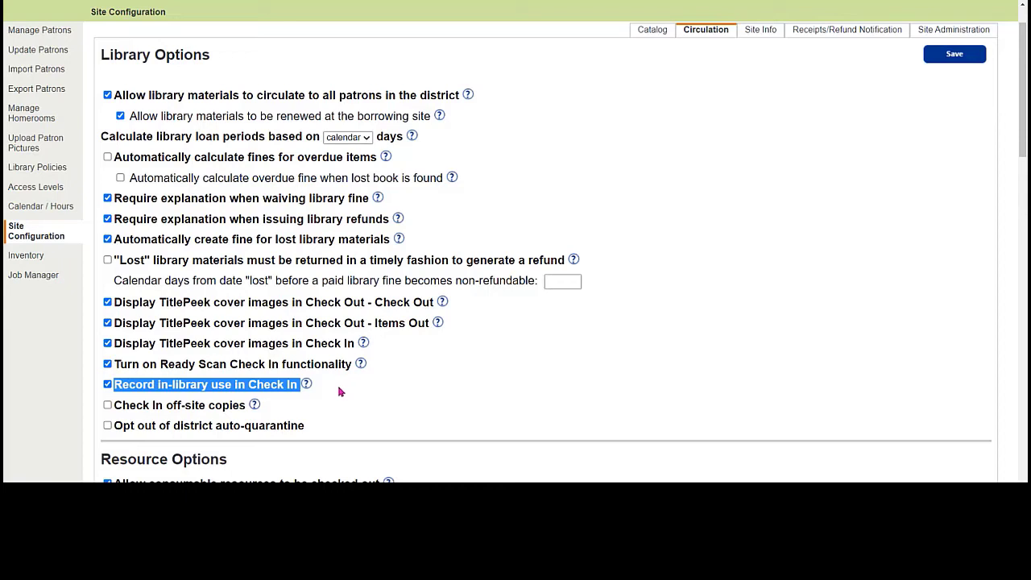
left_click(338, 392)
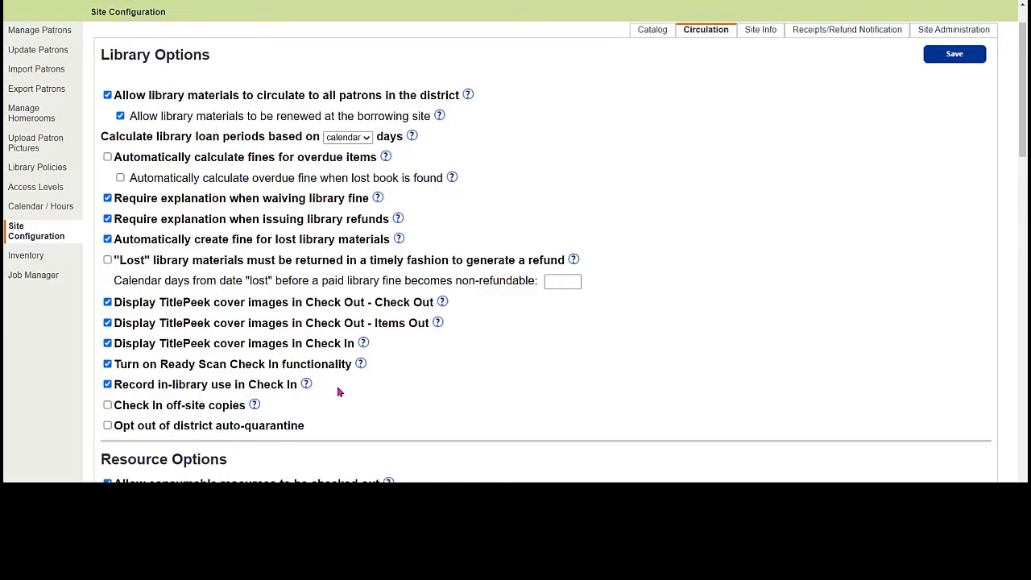
Step: Tick 'Check In off-site copies' and 'Opt out of district auto-quarantine'
scroll(44, 412, "down", 3)
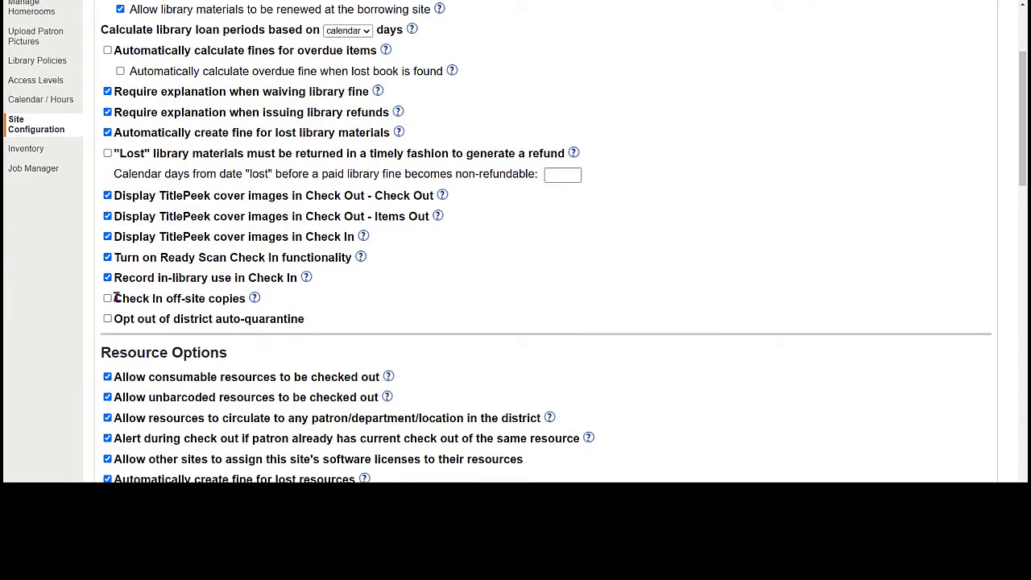
left_click_drag(116, 298, 247, 298)
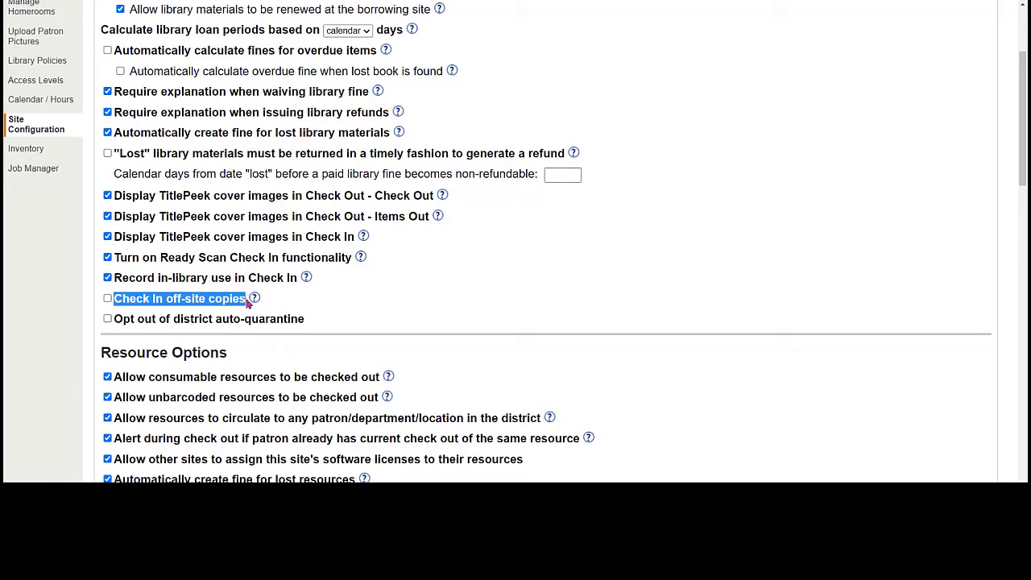
left_click(107, 298)
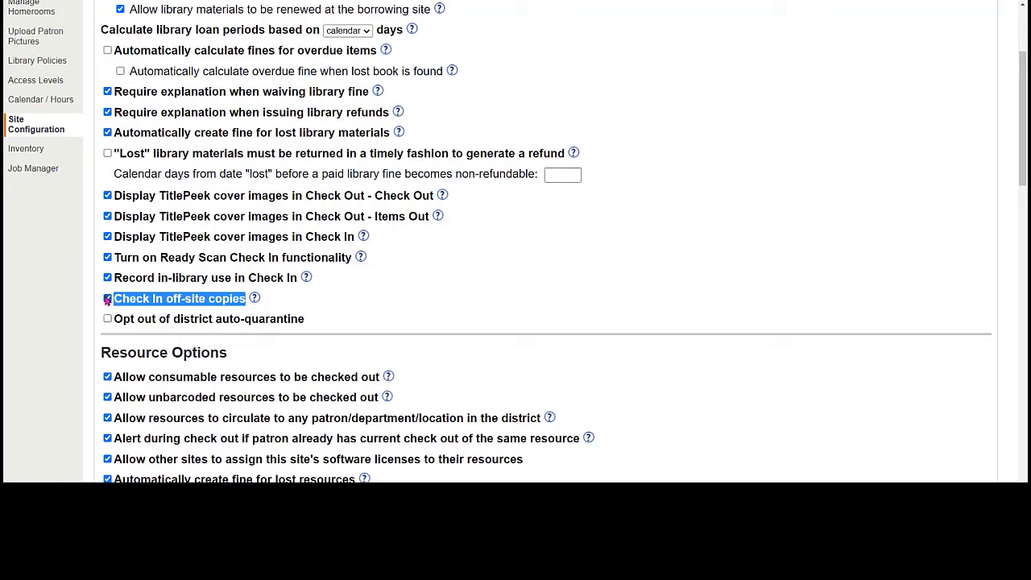
left_click(50, 301)
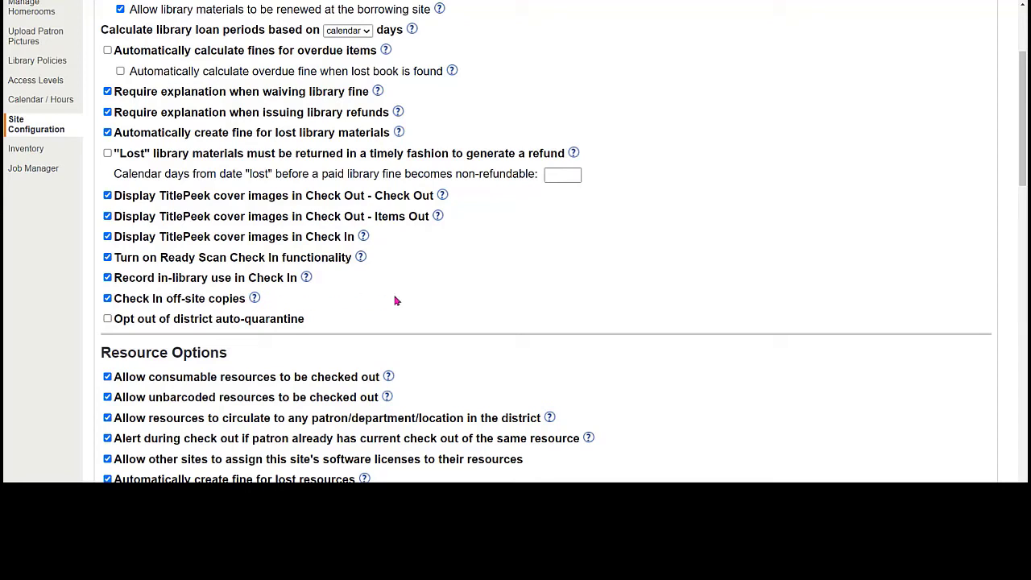
left_click(108, 319)
Step: Highlight the Patrons heading, patron pictures and patron-created login options, then the Holds/Reserves heading
scroll(451, 325, "down", 4)
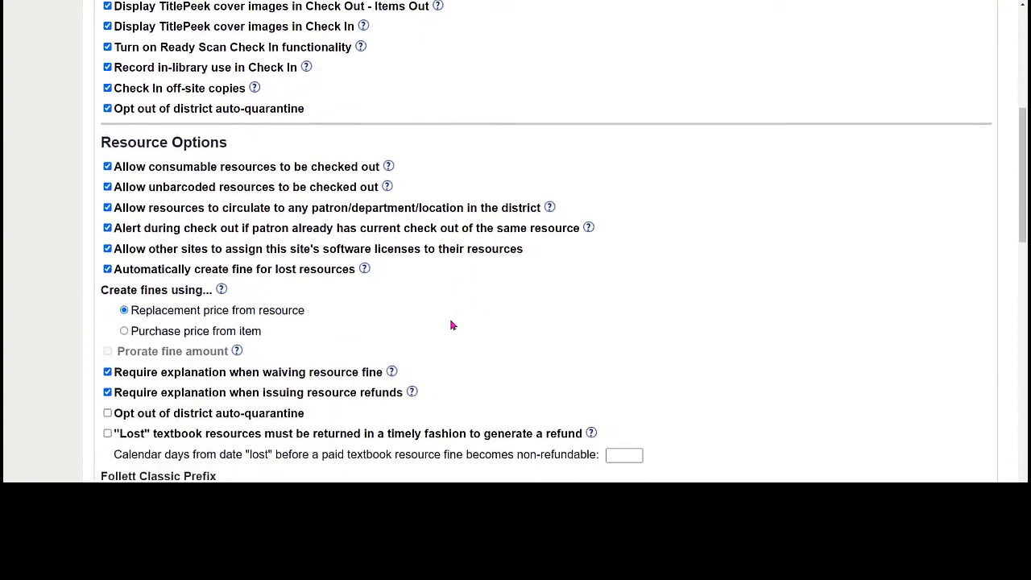
scroll(452, 324, "down", 3)
scroll(452, 324, "down", 1)
left_click_drag(100, 99, 166, 101)
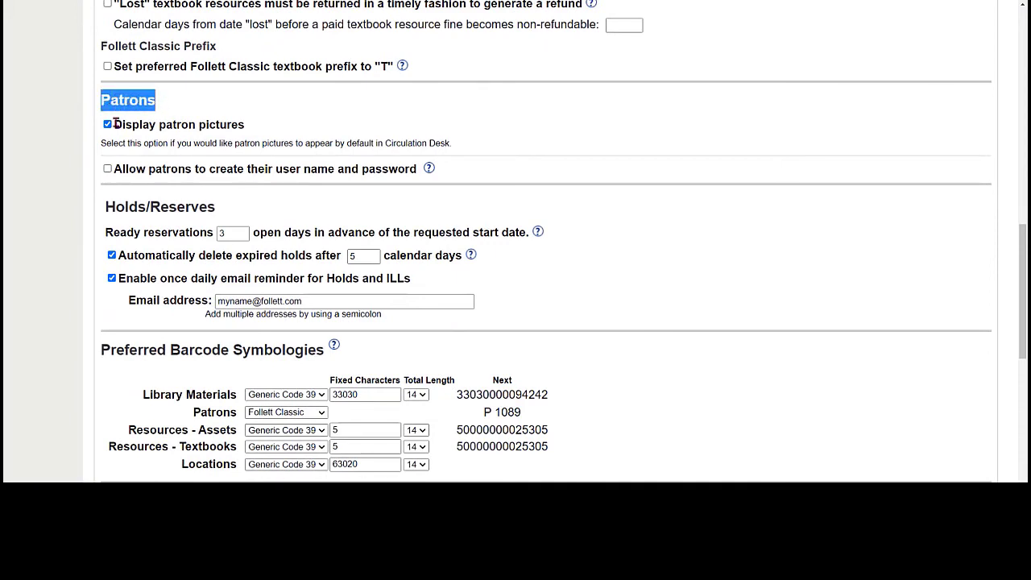
left_click_drag(113, 124, 255, 126)
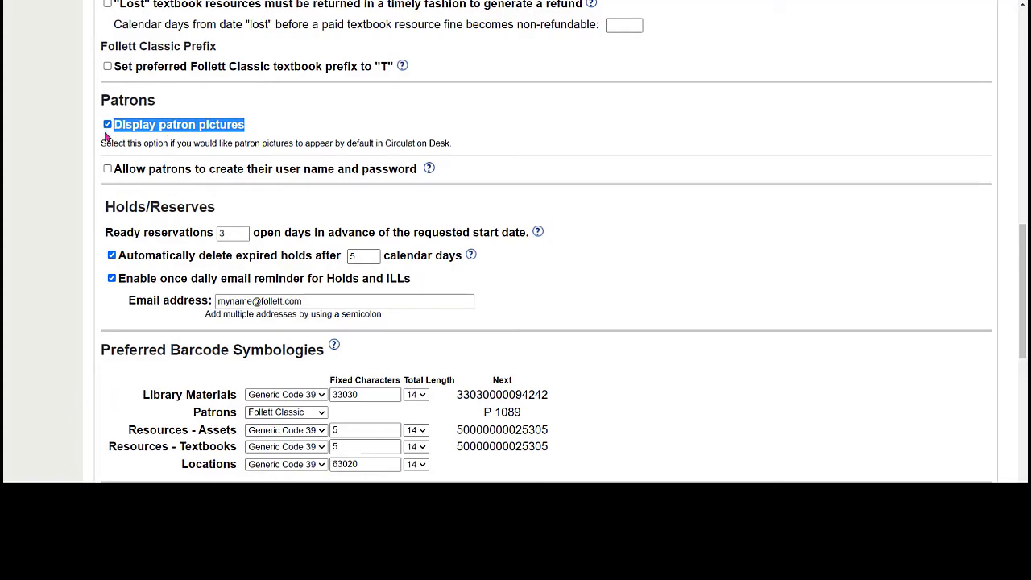
left_click_drag(112, 168, 418, 169)
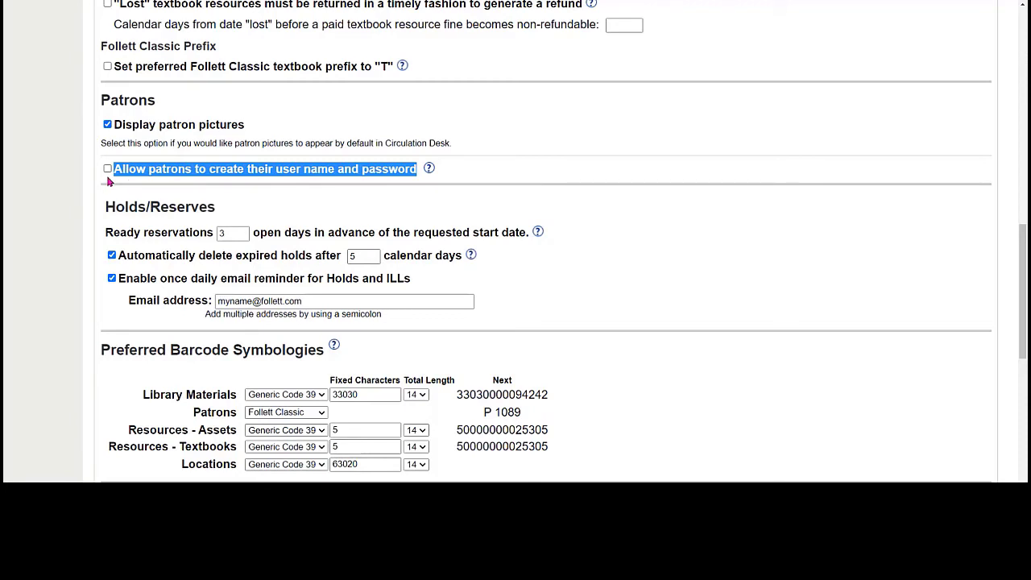
left_click_drag(104, 206, 231, 207)
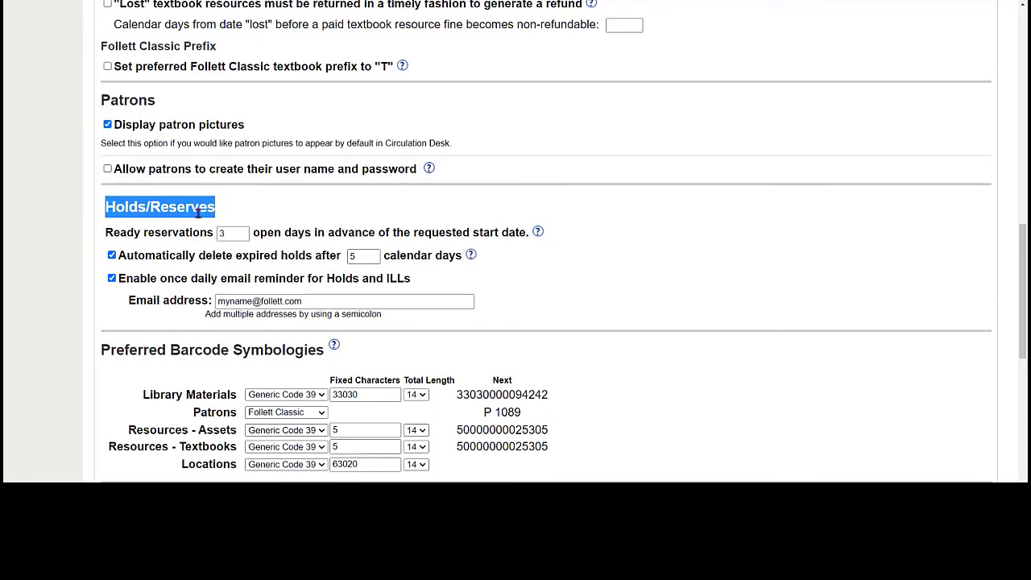
left_click_drag(144, 232, 215, 241)
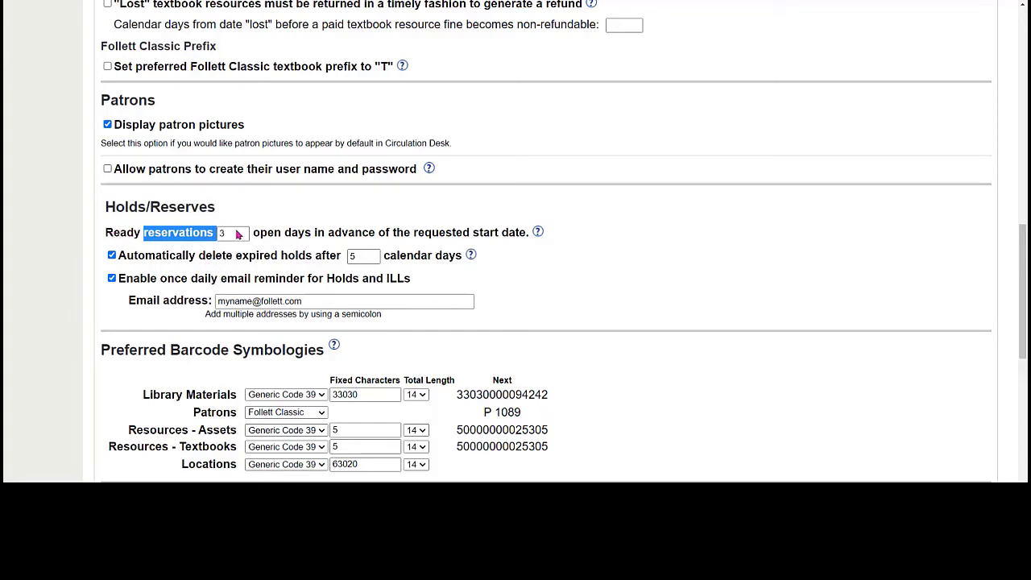
left_click_drag(228, 232, 215, 233)
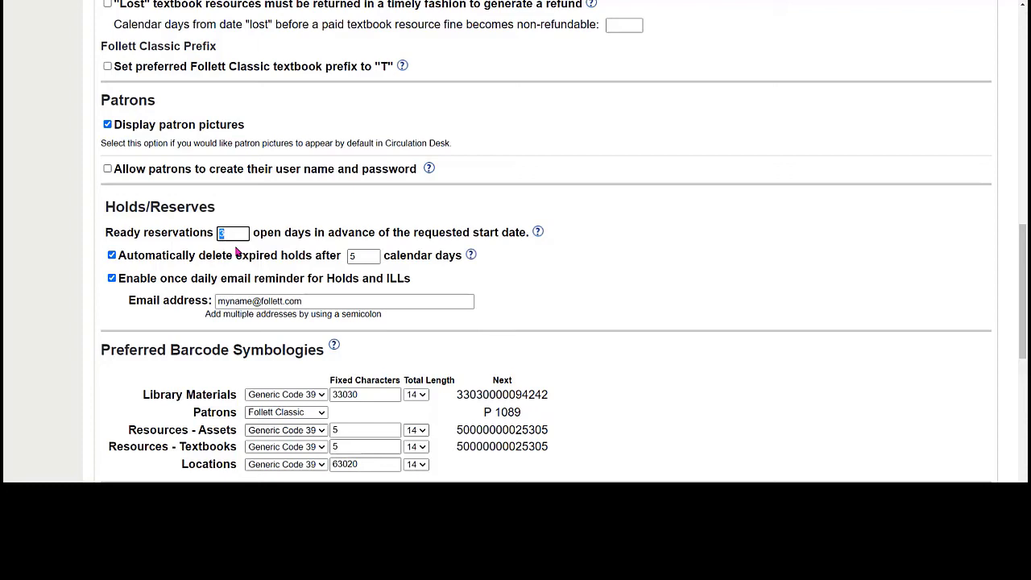
left_click(246, 236)
left_click(346, 256)
double_click(347, 256)
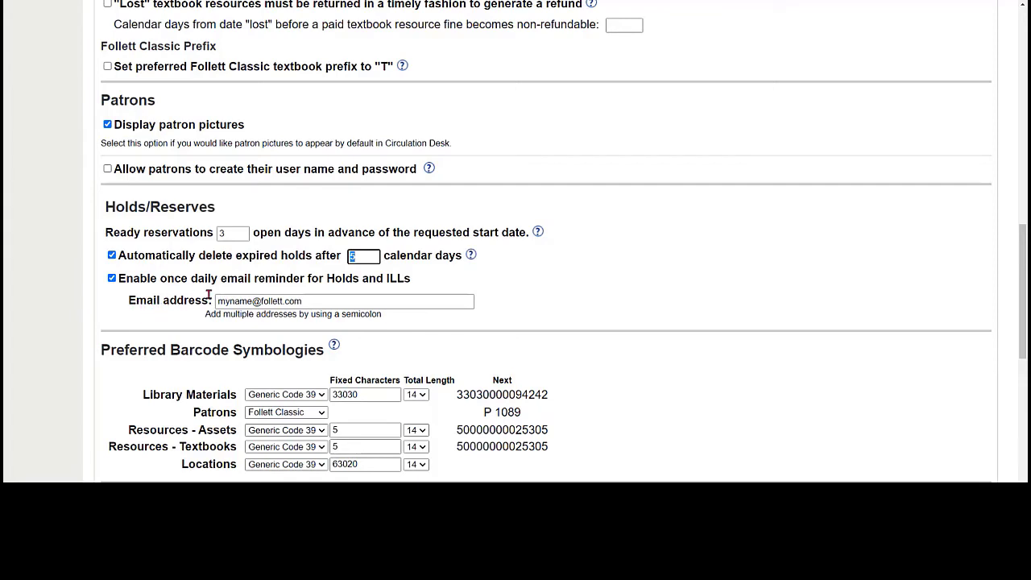
left_click(325, 277)
left_click_drag(367, 278, 406, 280)
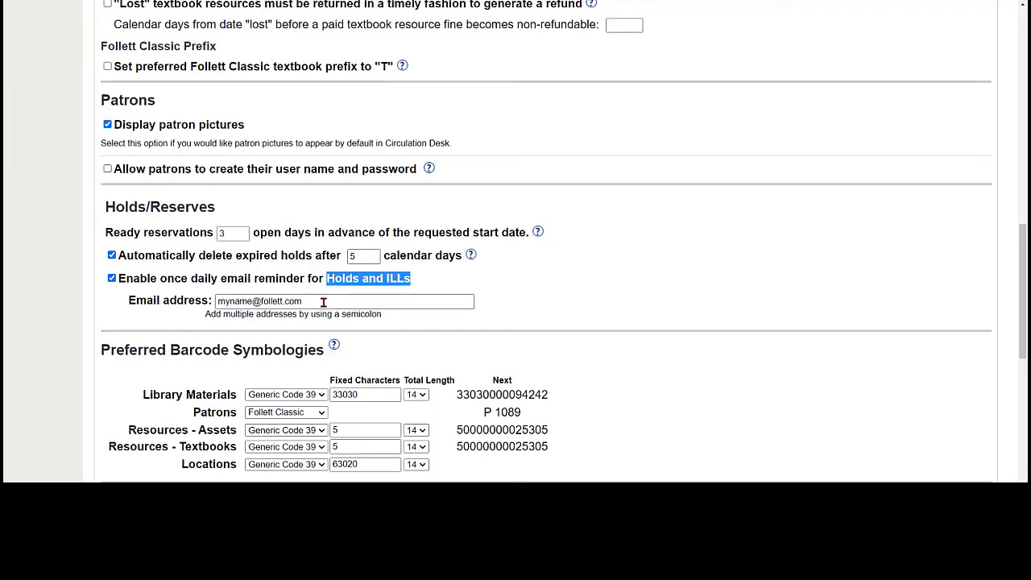
left_click_drag(323, 302, 215, 299)
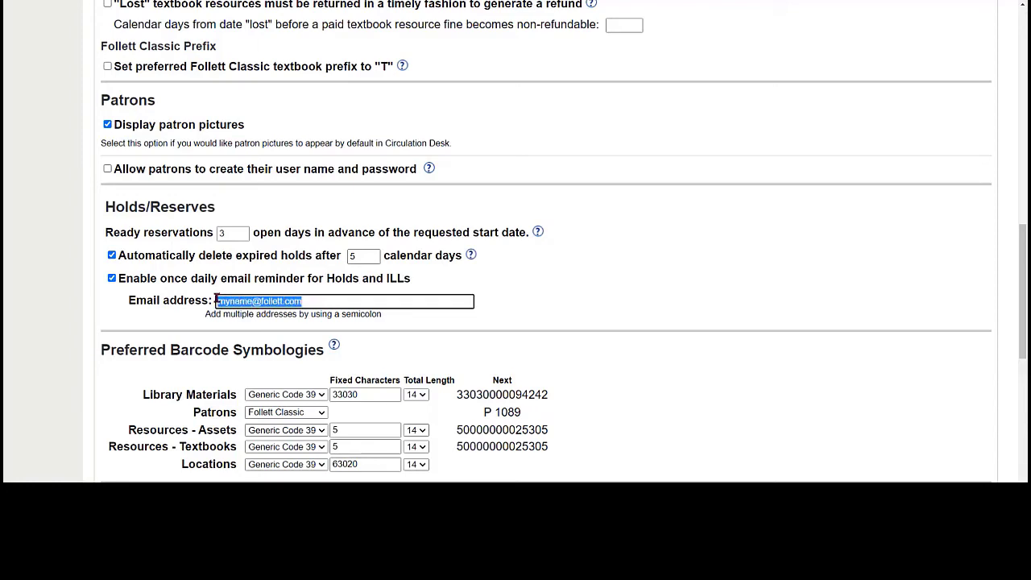
left_click(309, 301)
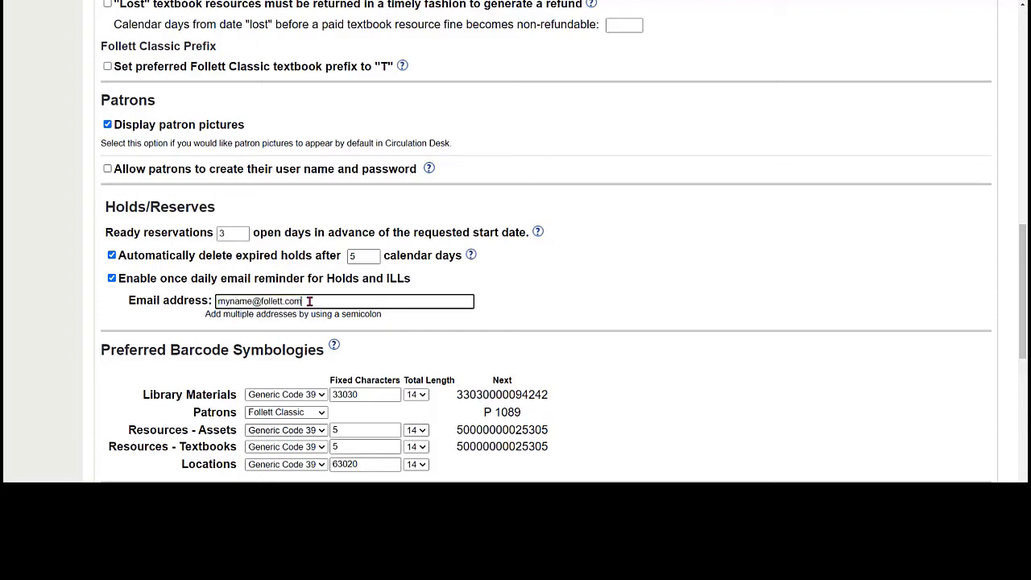
left_click(505, 305)
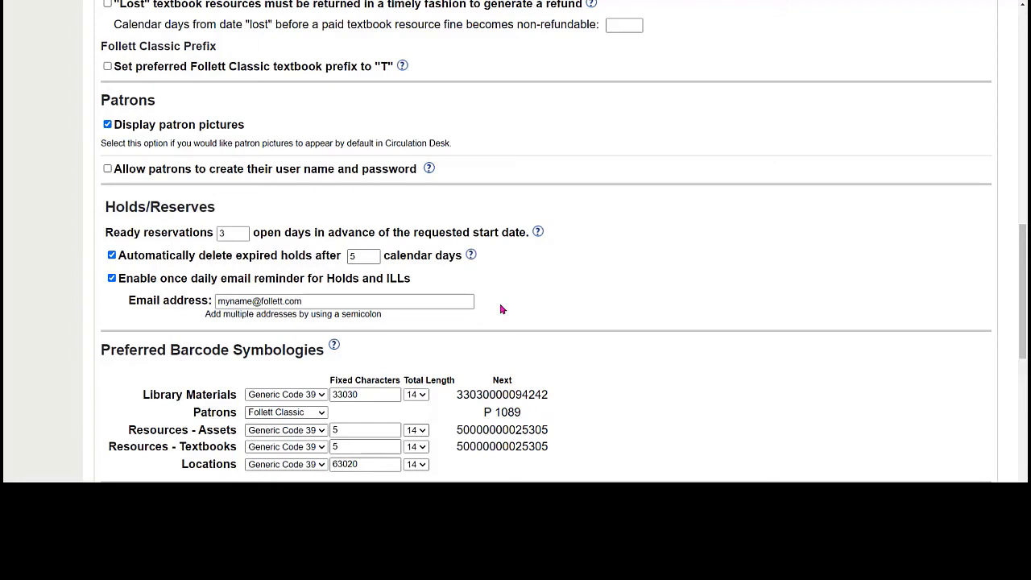
Step: Scroll down to the Customize User-Defined Patron Field Names section
scroll(501, 310, "down", 1)
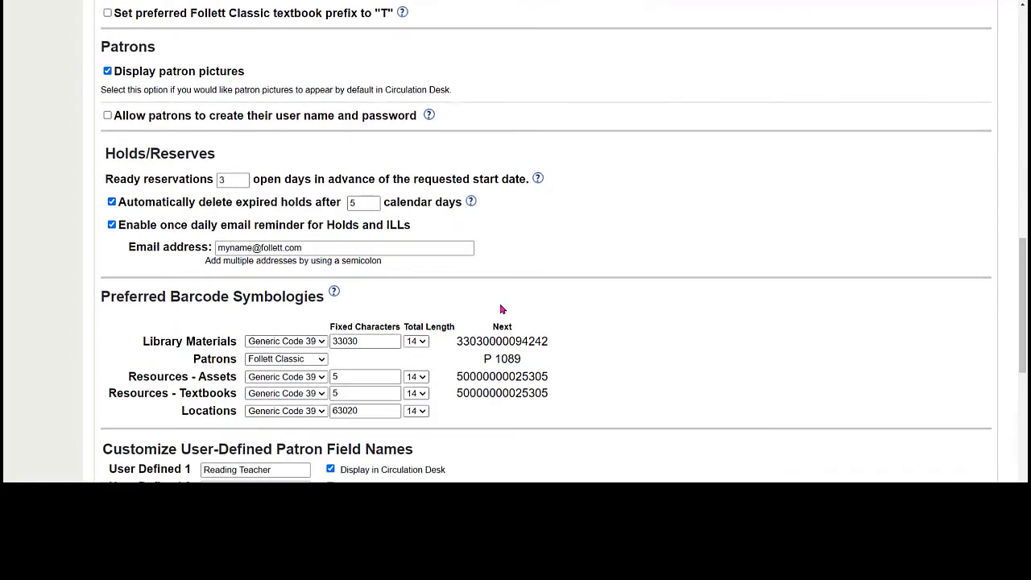
scroll(636, 297, "up", 1)
scroll(636, 297, "down", 3)
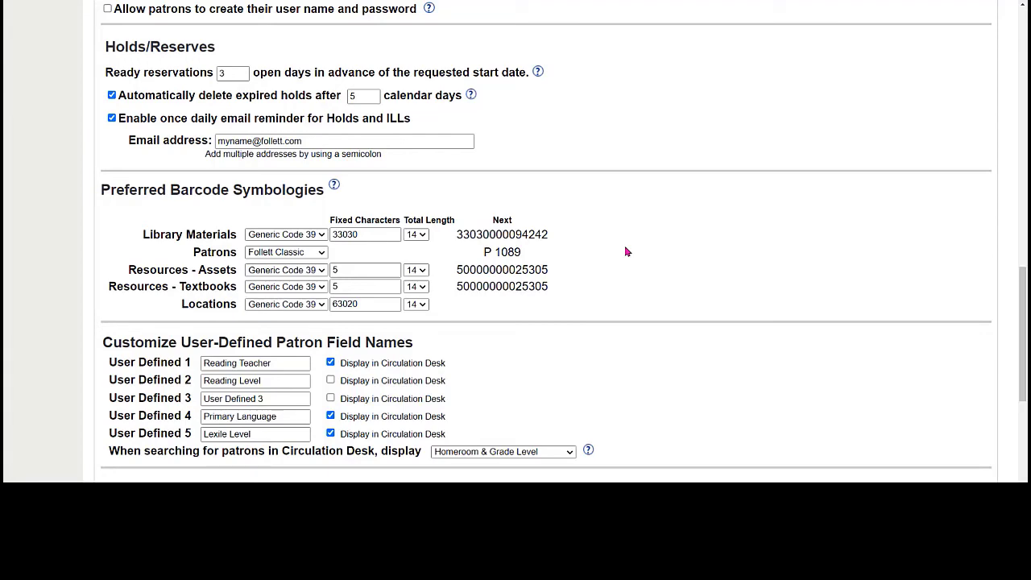
Step: Scroll to the page bottom to show email field names, Circulation Sounds and Save
scroll(626, 252, "down", 3)
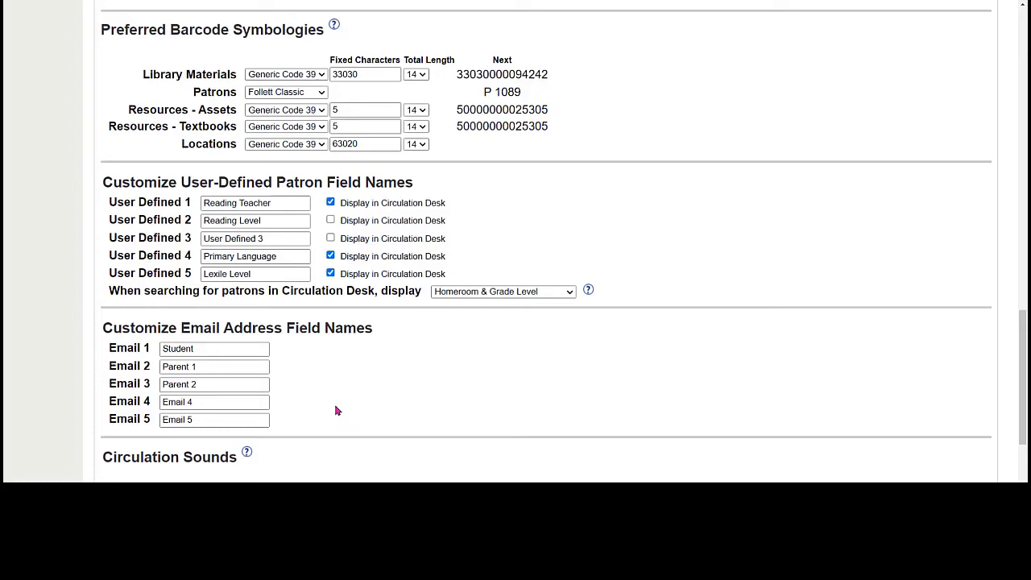
scroll(337, 411, "down", 3)
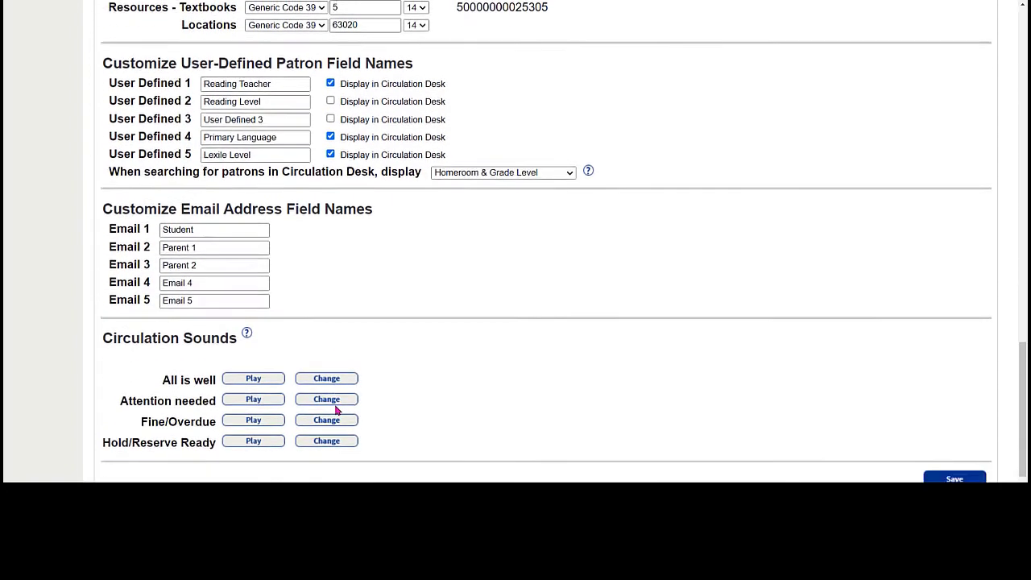
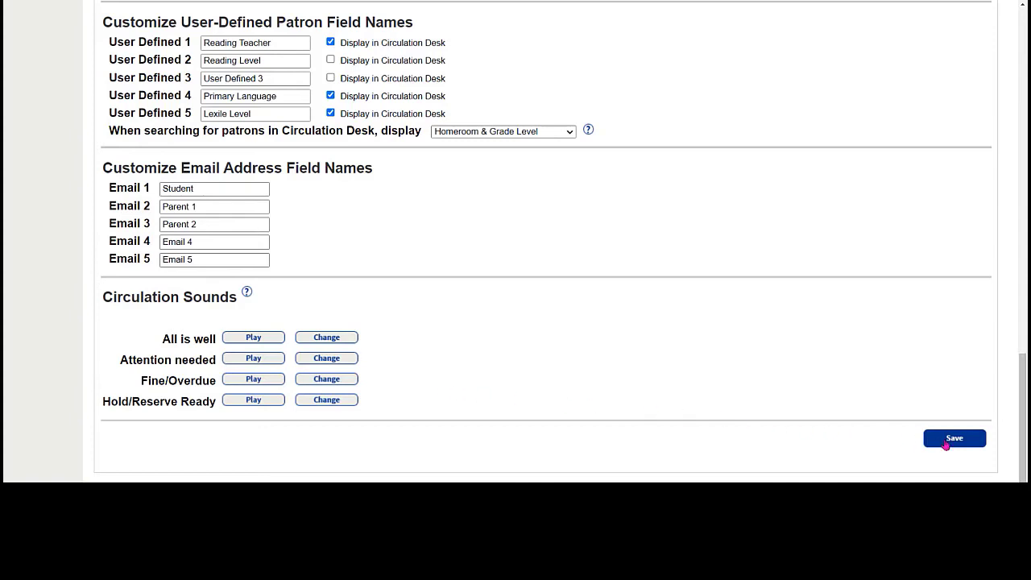
Step: Go to Site Configuration's Site Info settings showing the school's site name and address
scroll(820, 423, "up", 20)
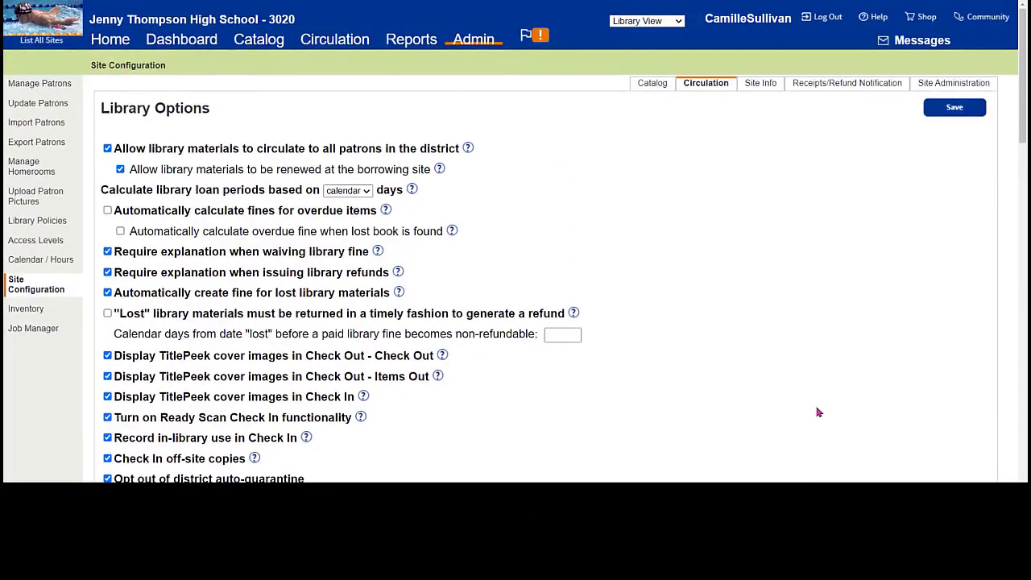
left_click(756, 98)
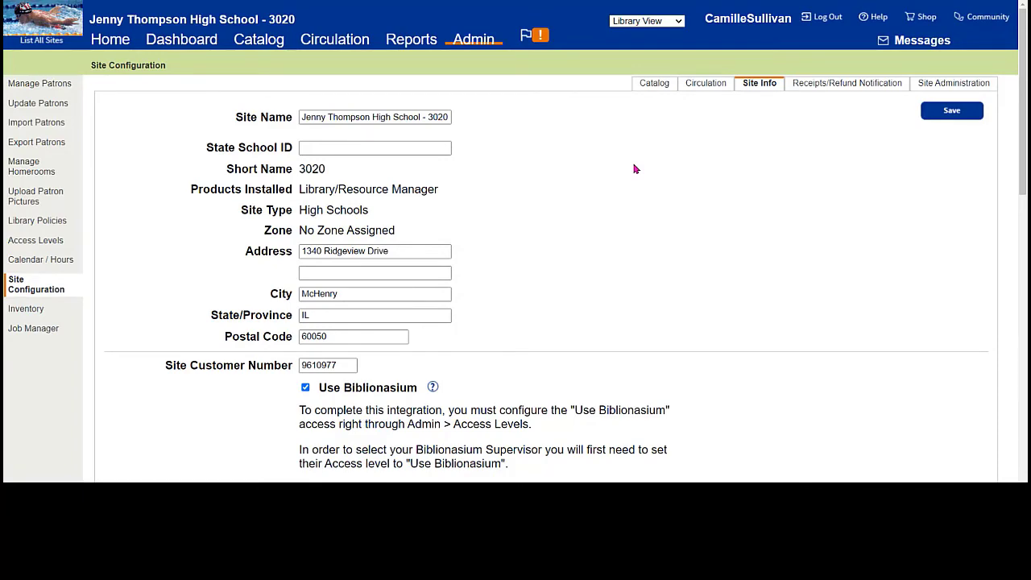
scroll(634, 168, "down", 5)
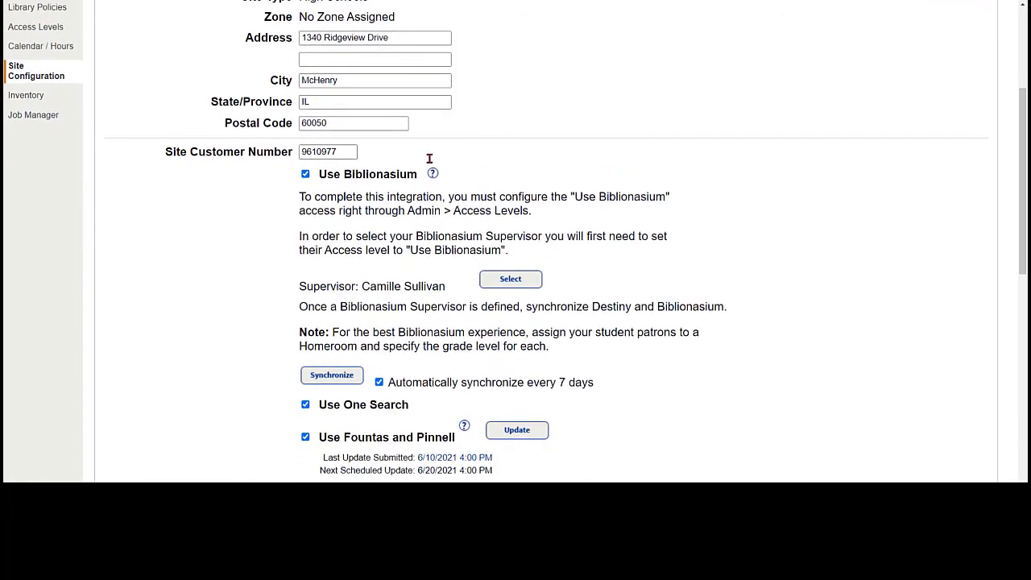
left_click_drag(165, 151, 295, 153)
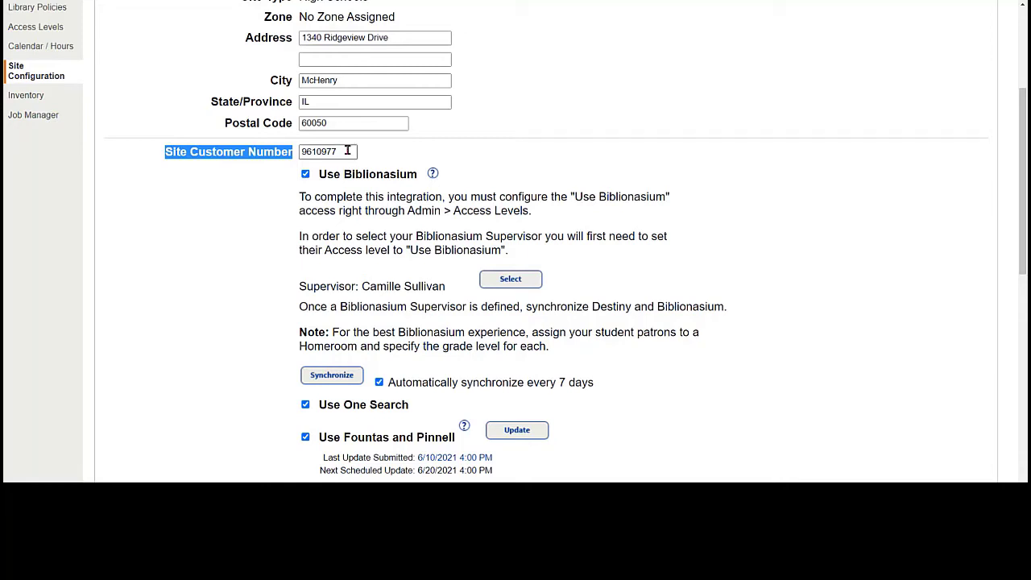
left_click_drag(348, 151, 298, 152)
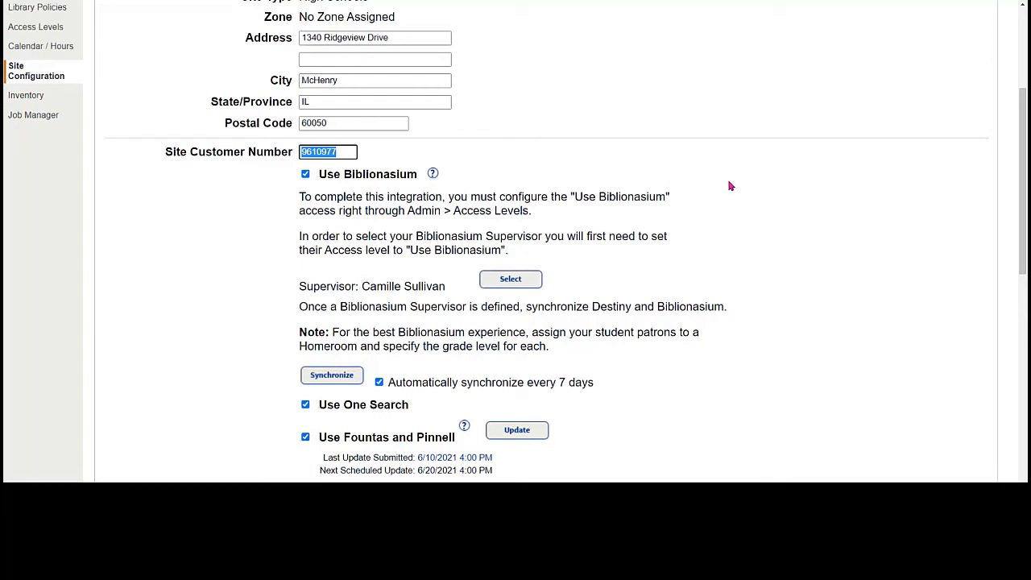
scroll(729, 186, "down", 1)
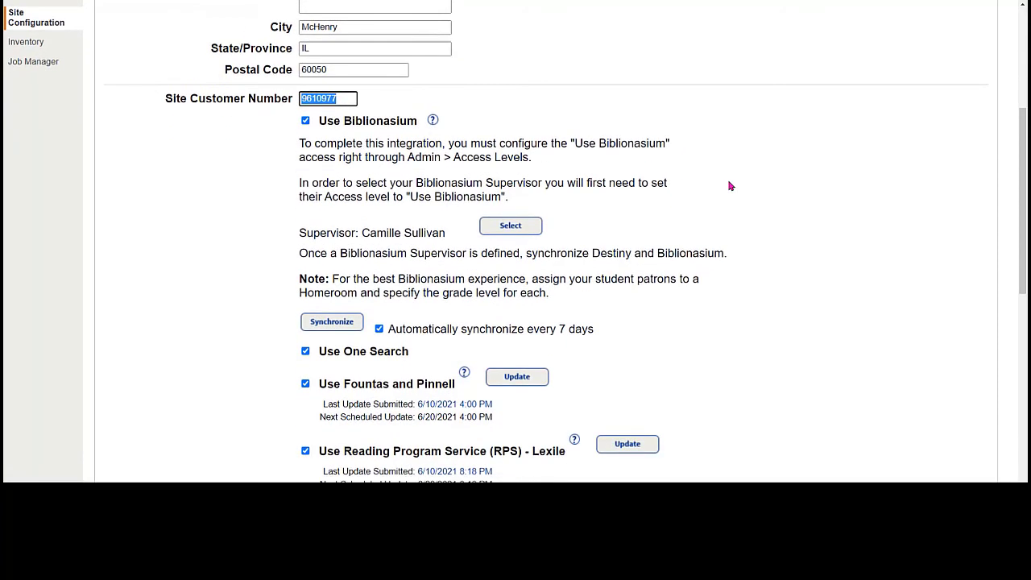
scroll(730, 186, "down", 1)
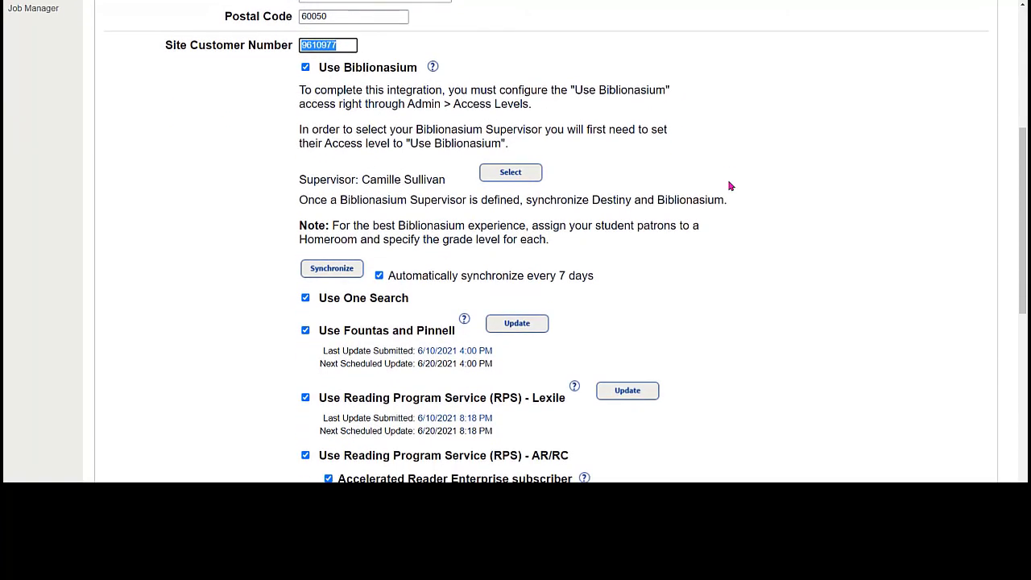
left_click_drag(319, 298, 410, 303)
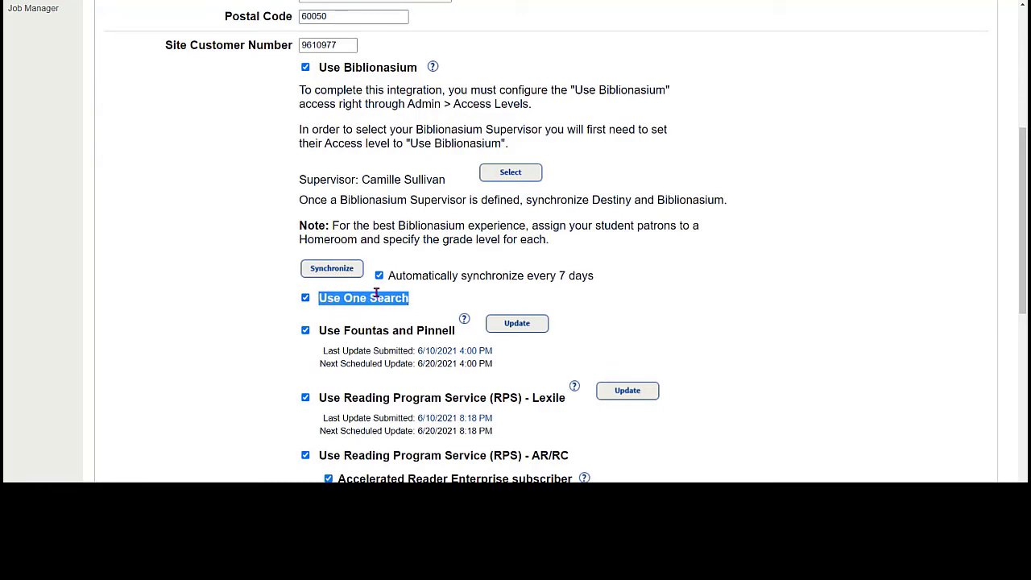
scroll(191, 269, "down", 1)
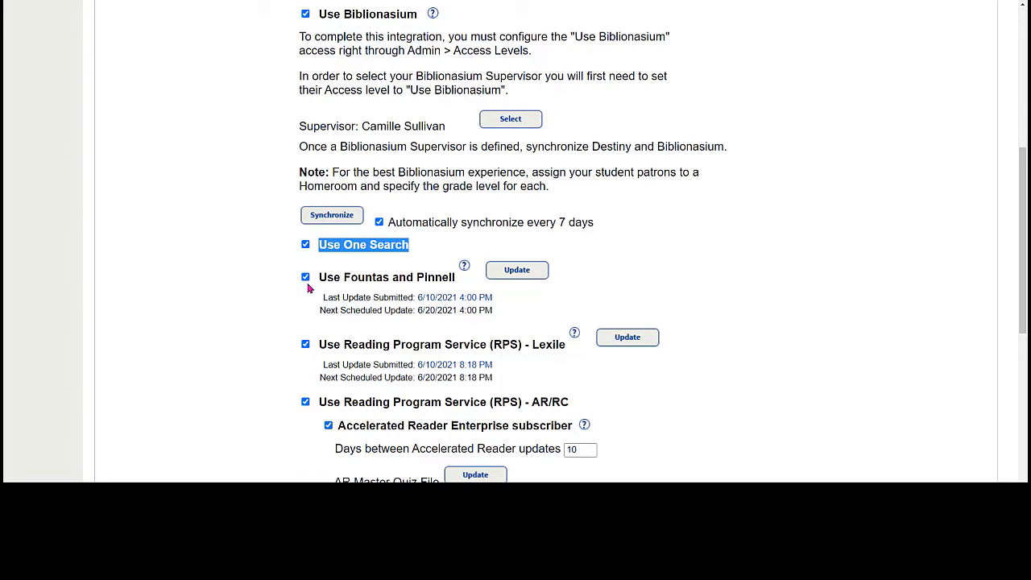
scroll(309, 288, "down", 1)
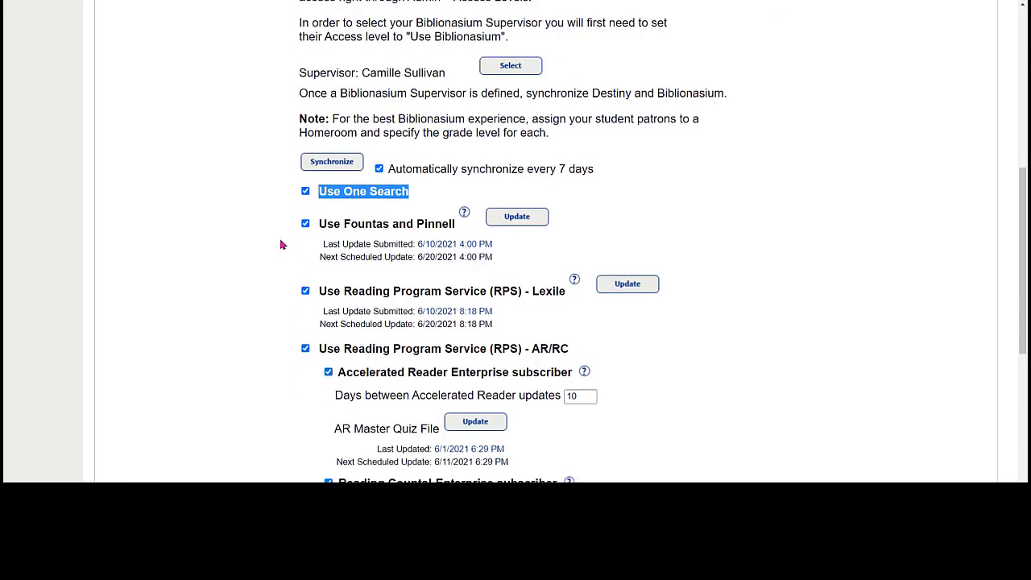
scroll(259, 284, "down", 2)
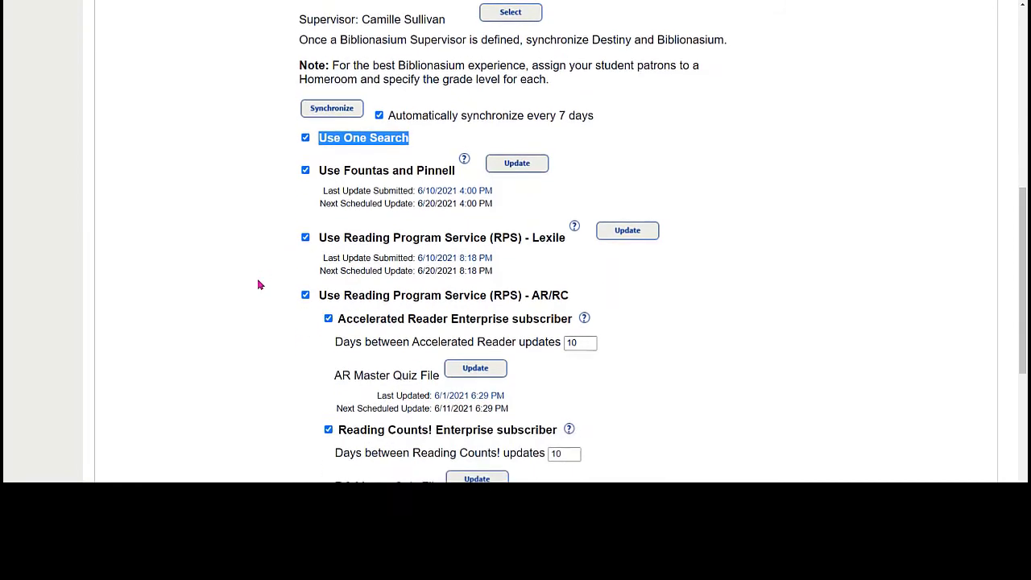
scroll(259, 284, "down", 1)
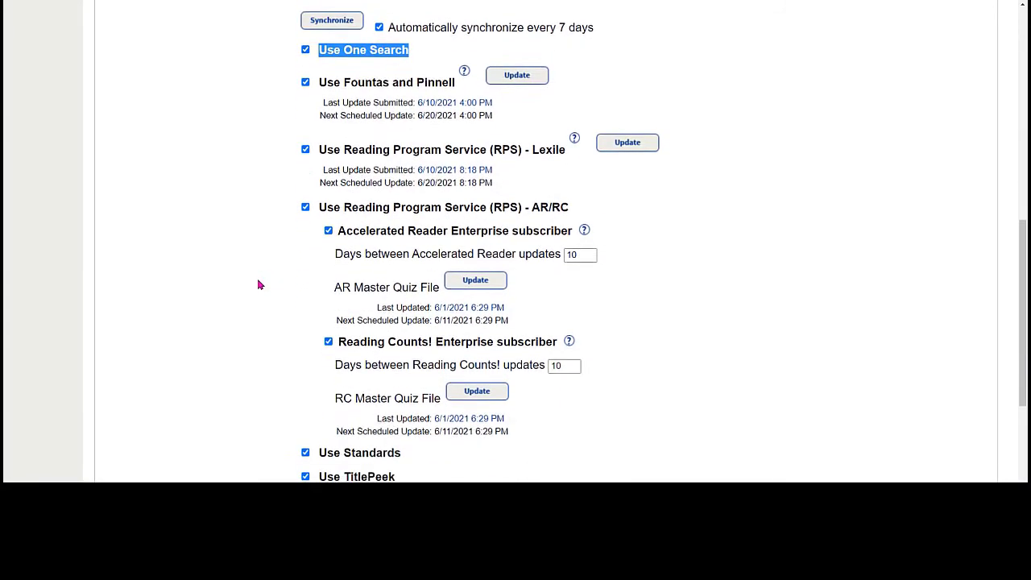
left_click_drag(564, 346, 536, 345)
left_click_drag(580, 237, 545, 236)
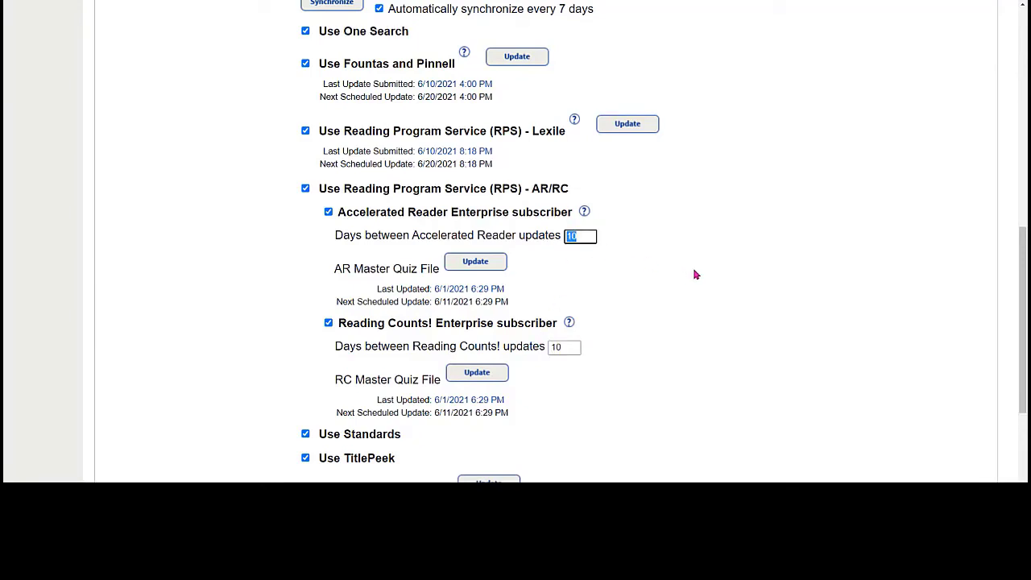
scroll(639, 375, "down", 1)
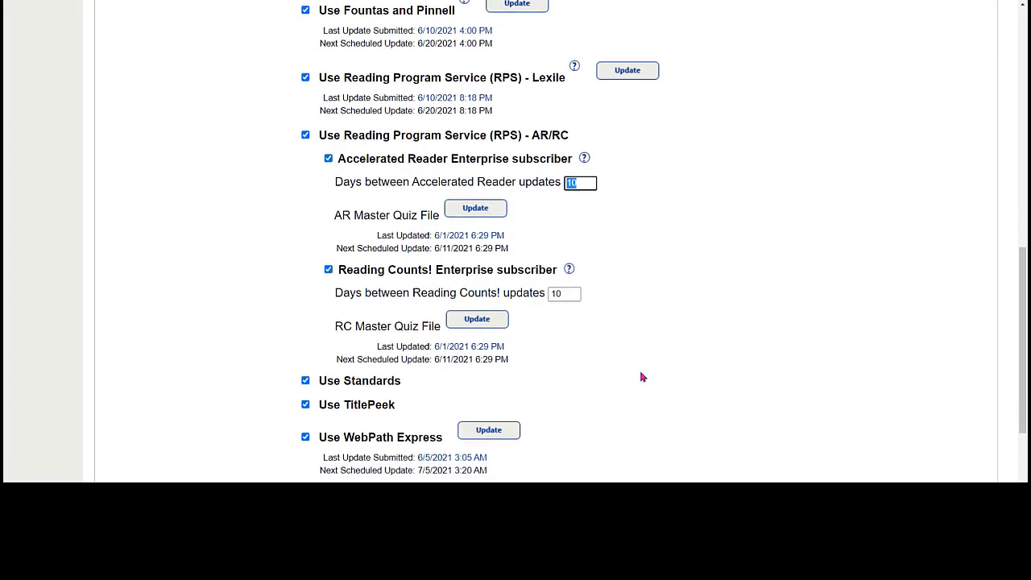
scroll(640, 152, "up", 3)
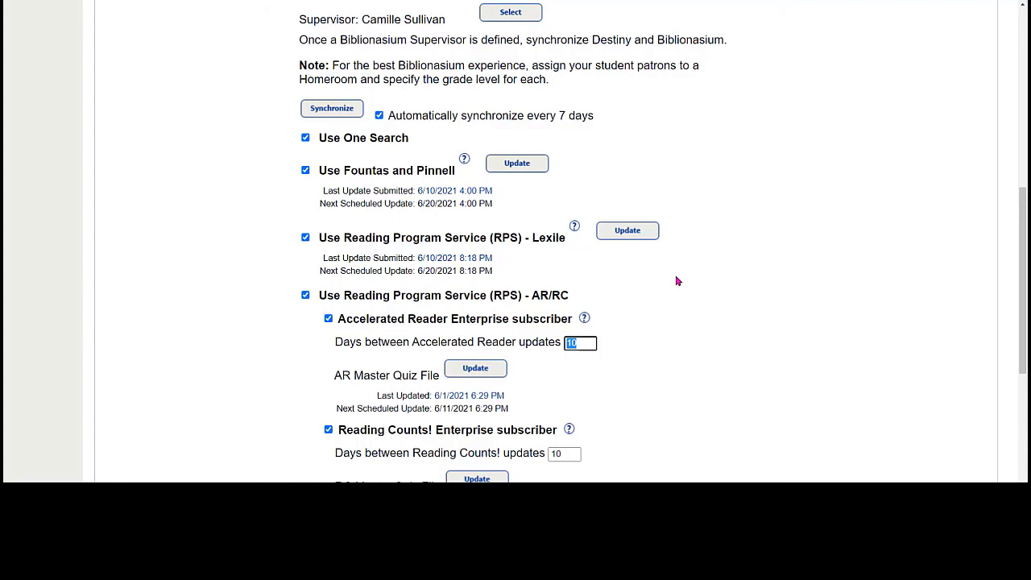
scroll(677, 280, "down", 1)
scroll(677, 280, "down", 2)
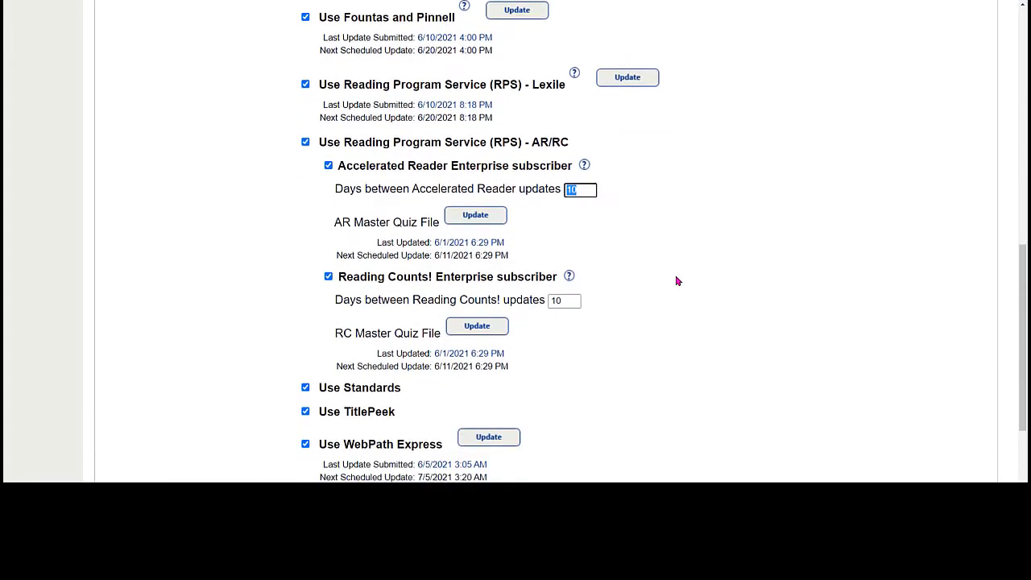
scroll(677, 280, "down", 1)
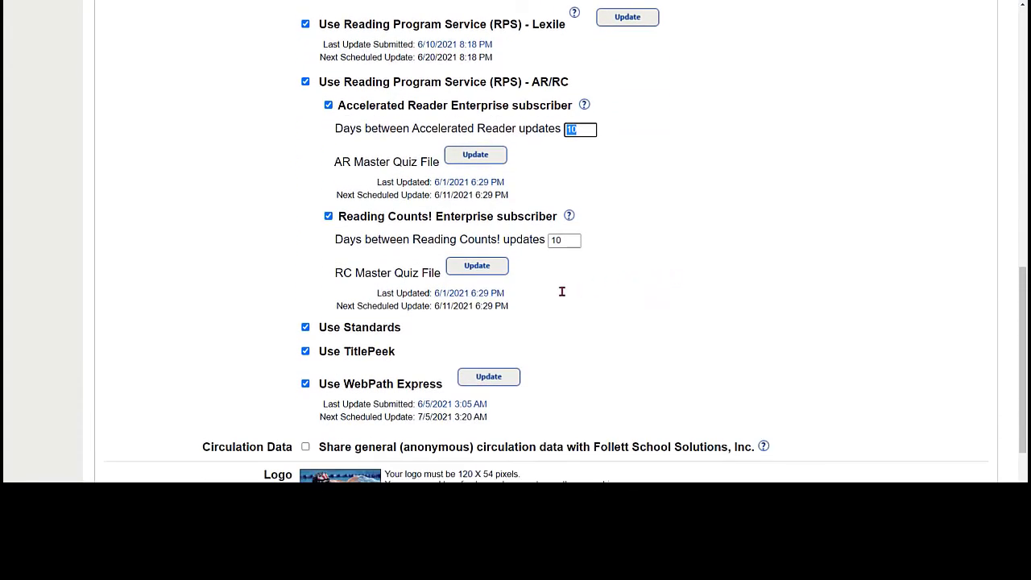
Step: Highlight the Use Standards, Use TitlePeek and Use WebPath Express options on Site Info
left_click_drag(321, 325, 407, 328)
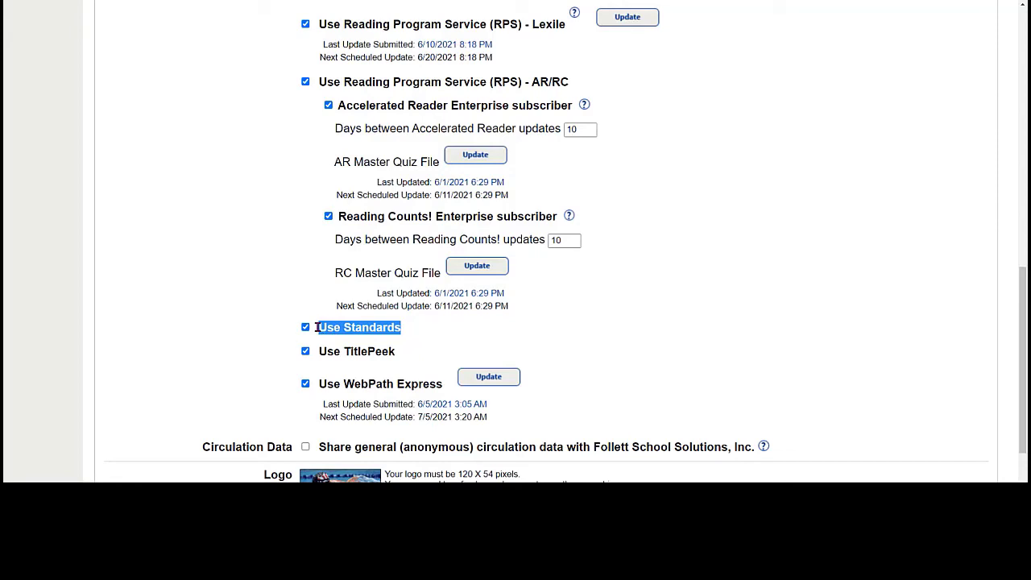
left_click_drag(396, 355, 322, 358)
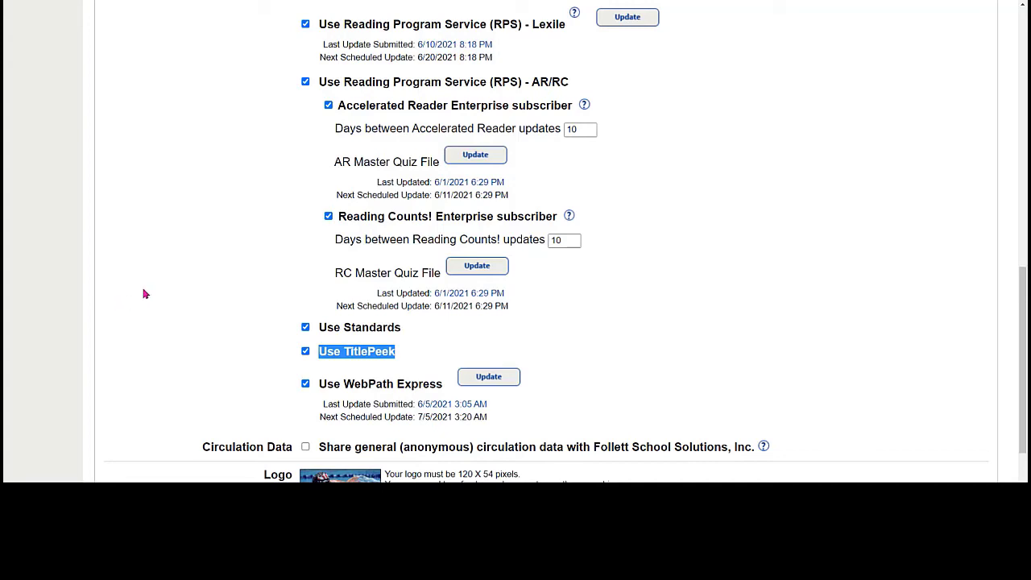
scroll(143, 293, "down", 1)
left_click_drag(319, 283, 445, 284)
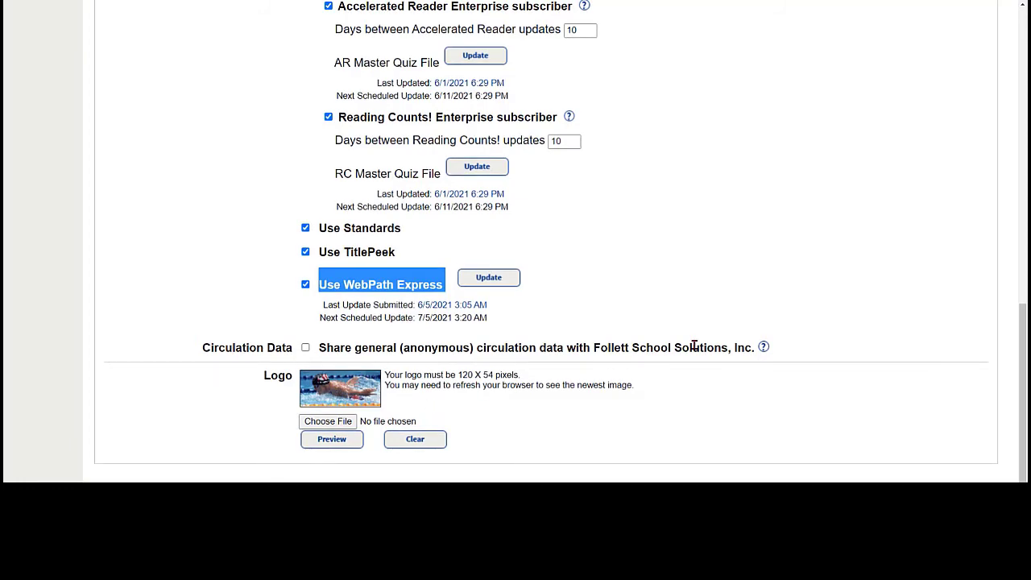
scroll(694, 345, "up", 15)
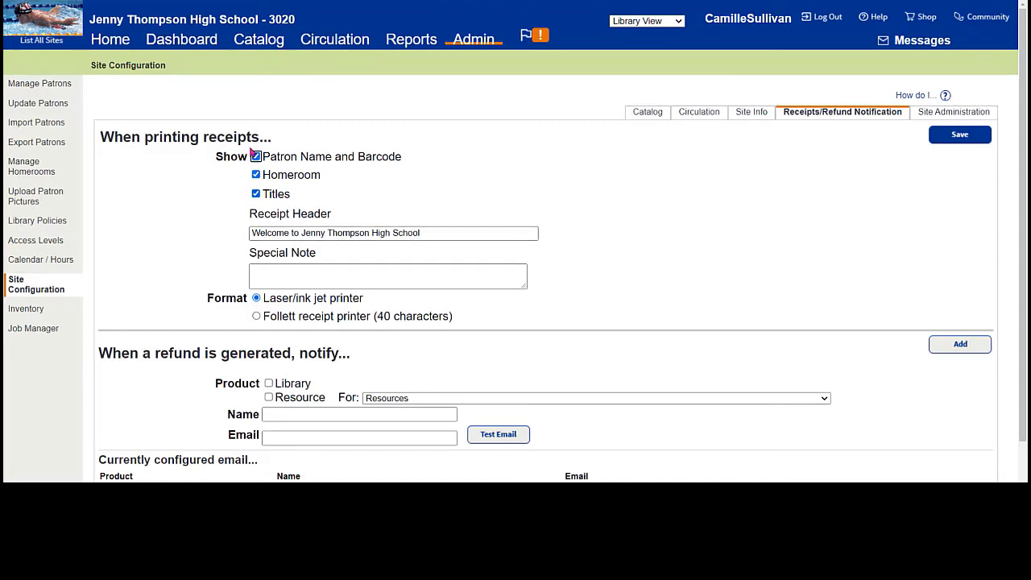
Step: Point out the Receipt Header text and enlarge the receipt Special Note box
left_click_drag(440, 233, 249, 246)
left_click(318, 276)
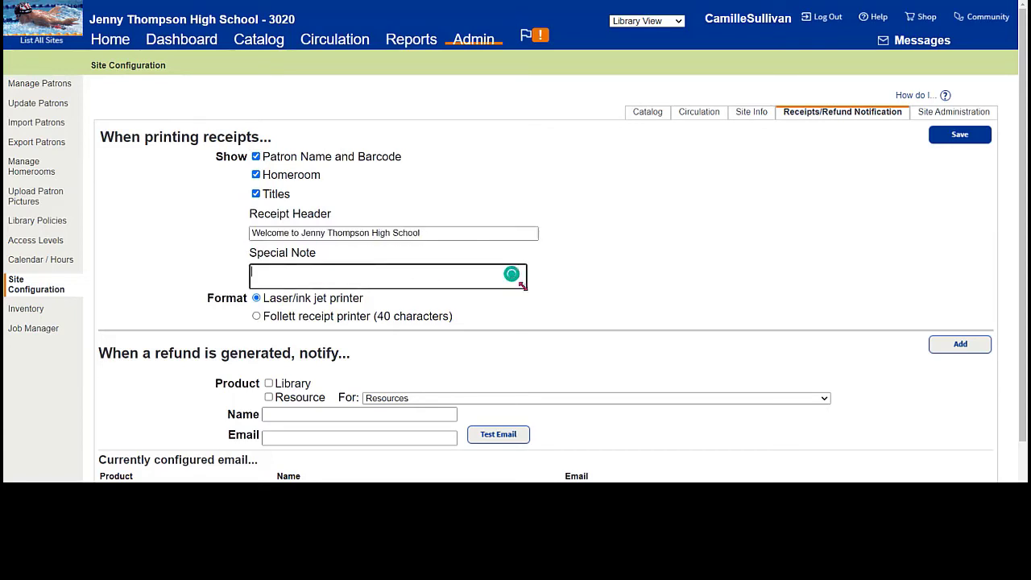
left_click_drag(522, 285, 622, 332)
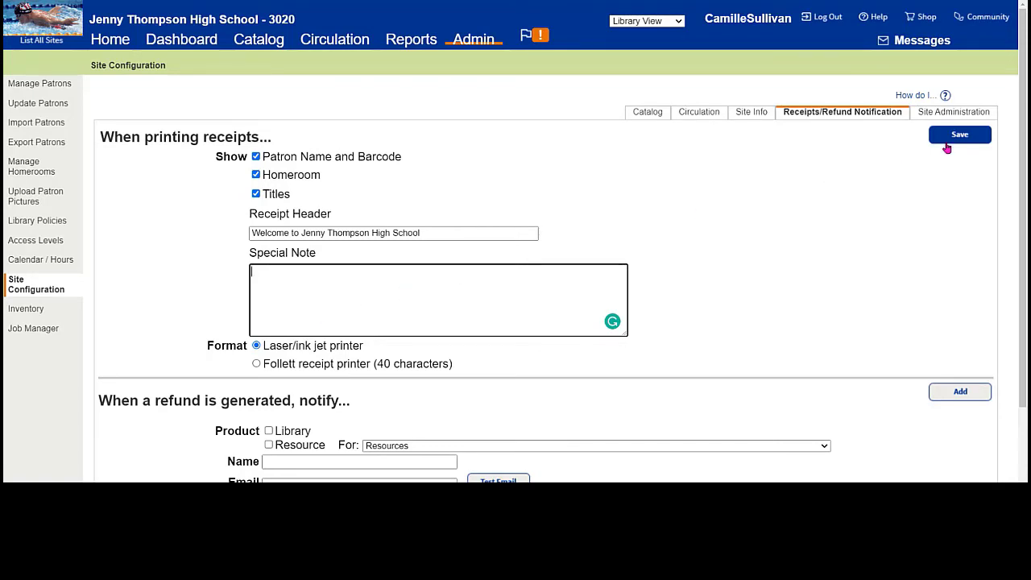
scroll(842, 167, "down", 2)
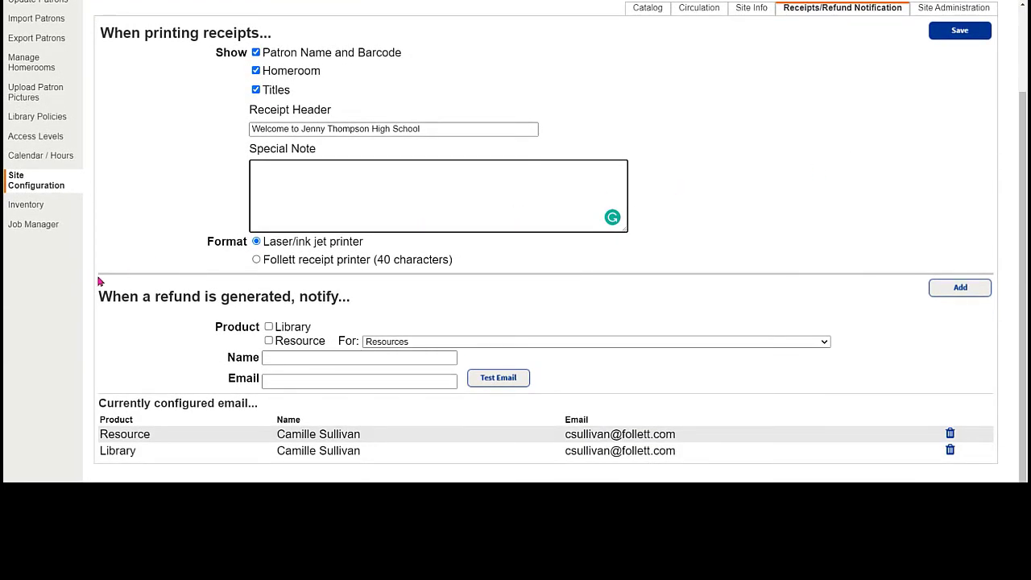
left_click_drag(96, 296, 354, 298)
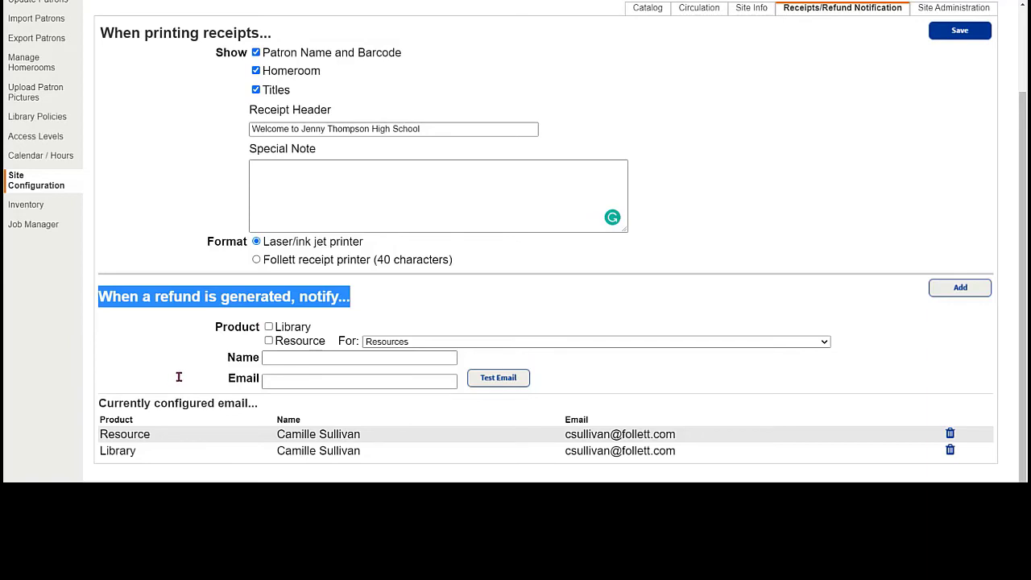
left_click(272, 359)
left_click(284, 383)
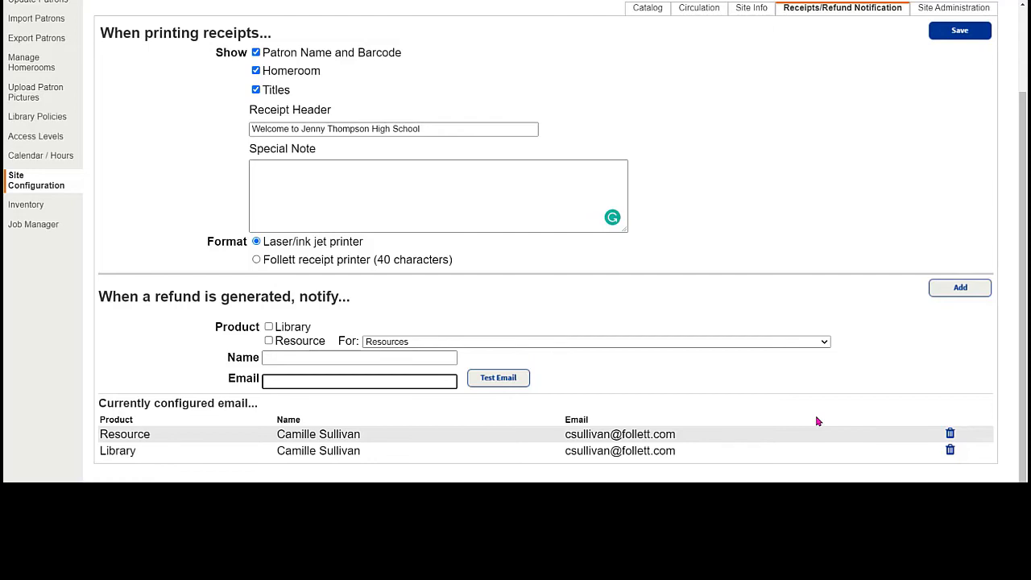
scroll(971, 354, "up", 2)
scroll(970, 354, "up", 2)
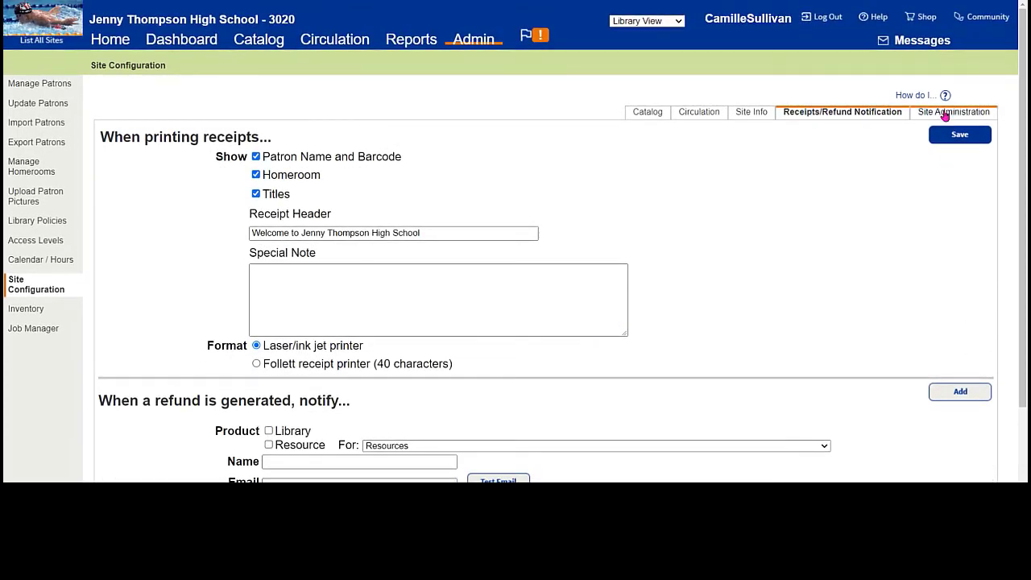
Step: Review Site Administration's principal, department, homeroom, vendor and sublocation totals
left_click(945, 112)
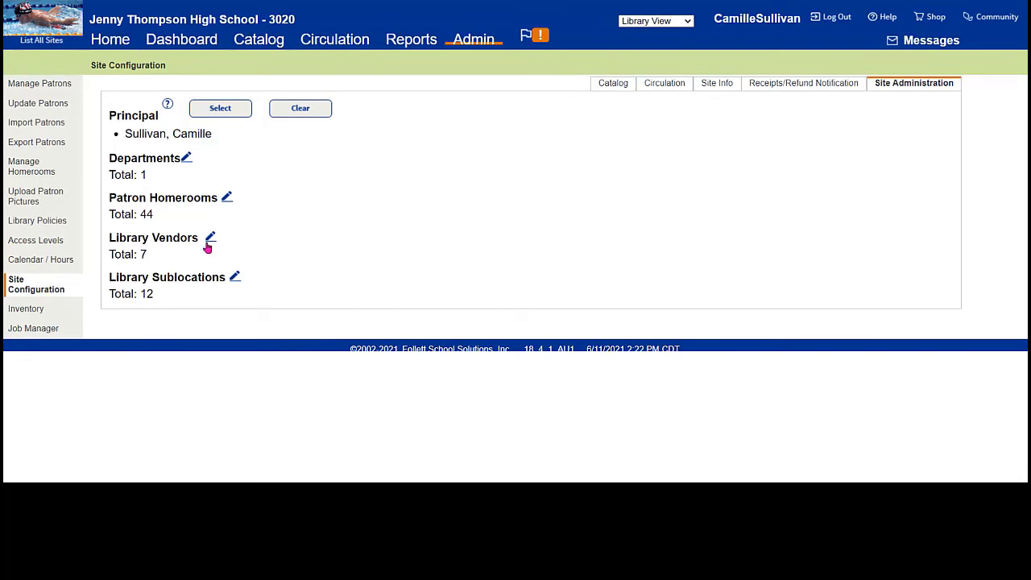
left_click(235, 279)
left_click(235, 279)
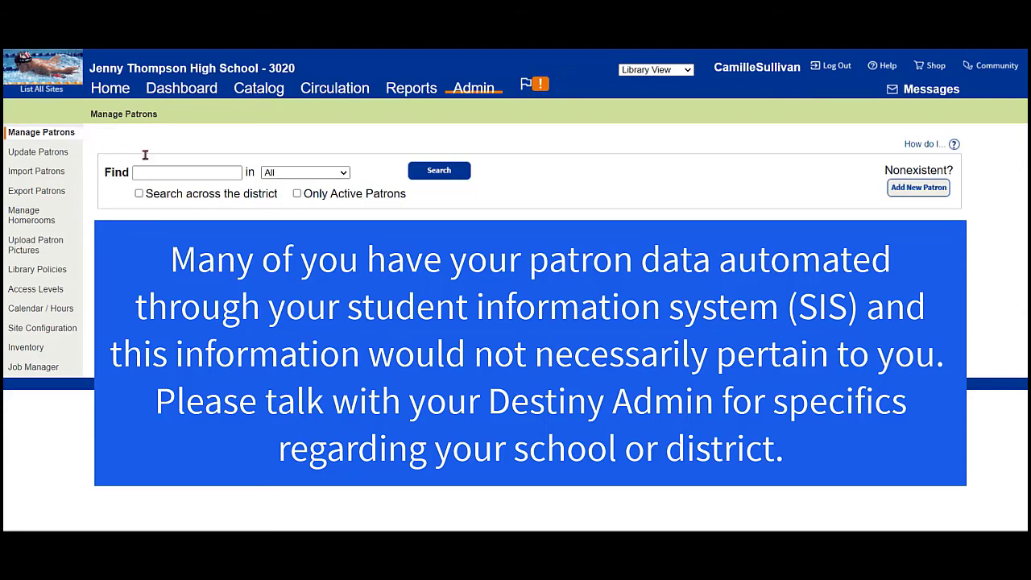
Step: Search patrons by the student's last name and open the matching student record with Edit
left_click(196, 171)
type("ssulliv")
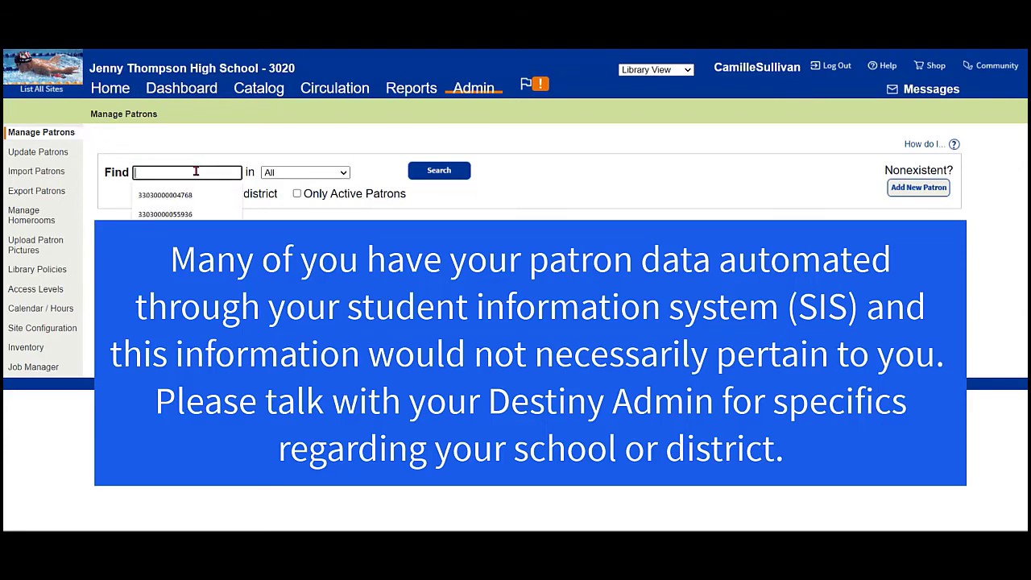
key("BackSpace")
key("BackSpace")
key("BackSpace")
type("ullivan")
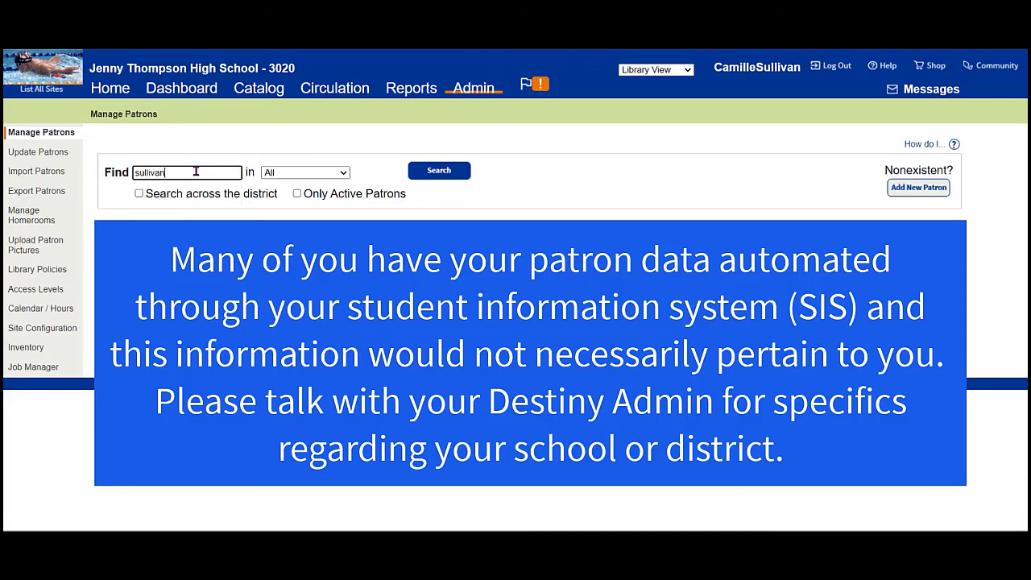
key("Return")
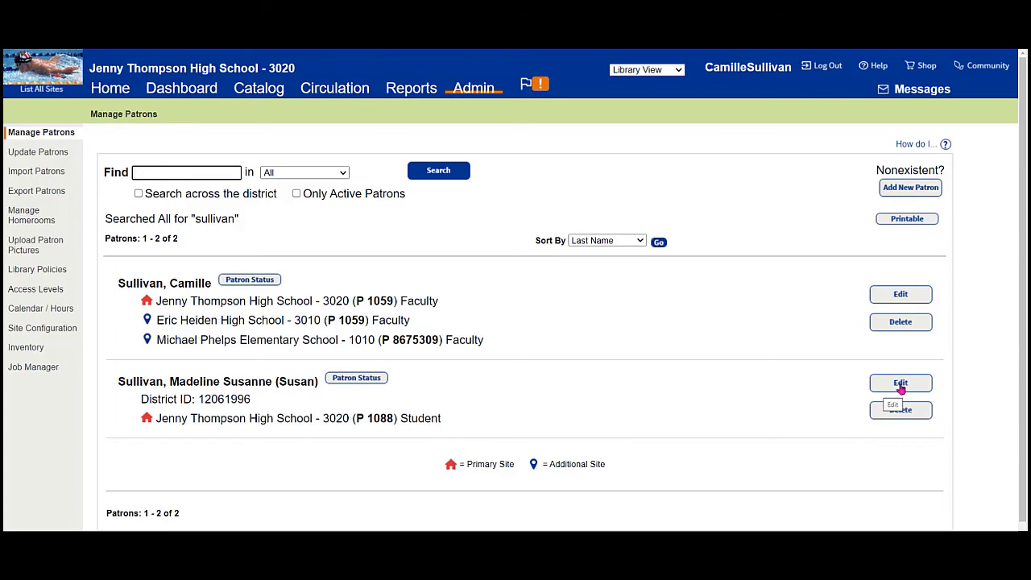
left_click(874, 380)
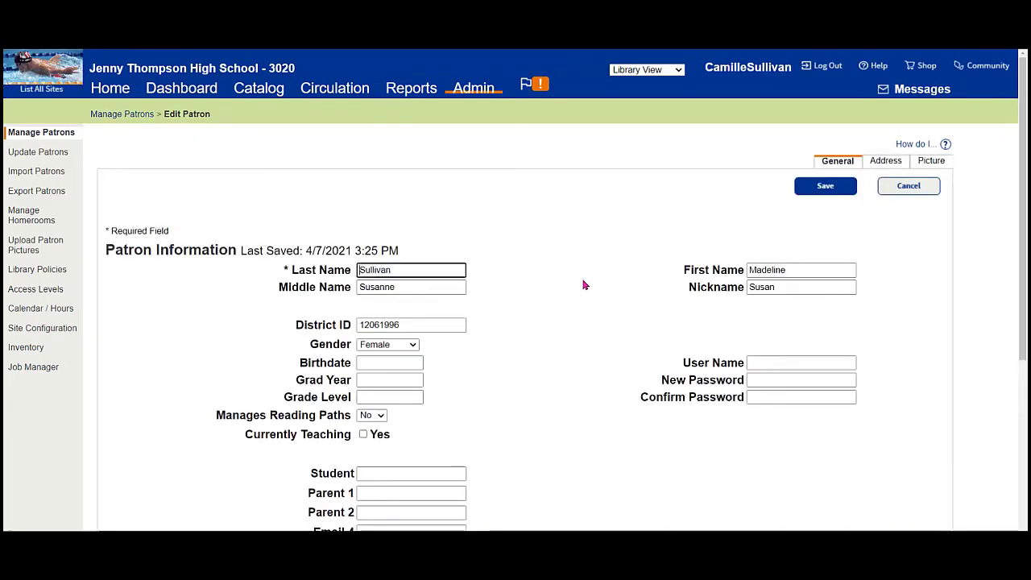
Step: Change the student's patron type to Faculty and access level to Teacher
scroll(585, 285, "down", 1)
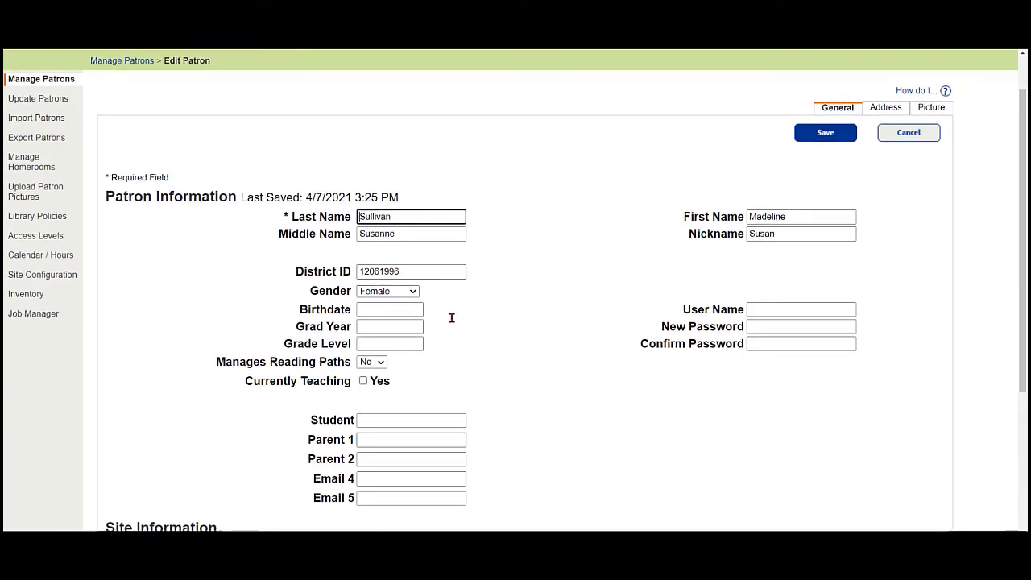
scroll(451, 317, "down", 2)
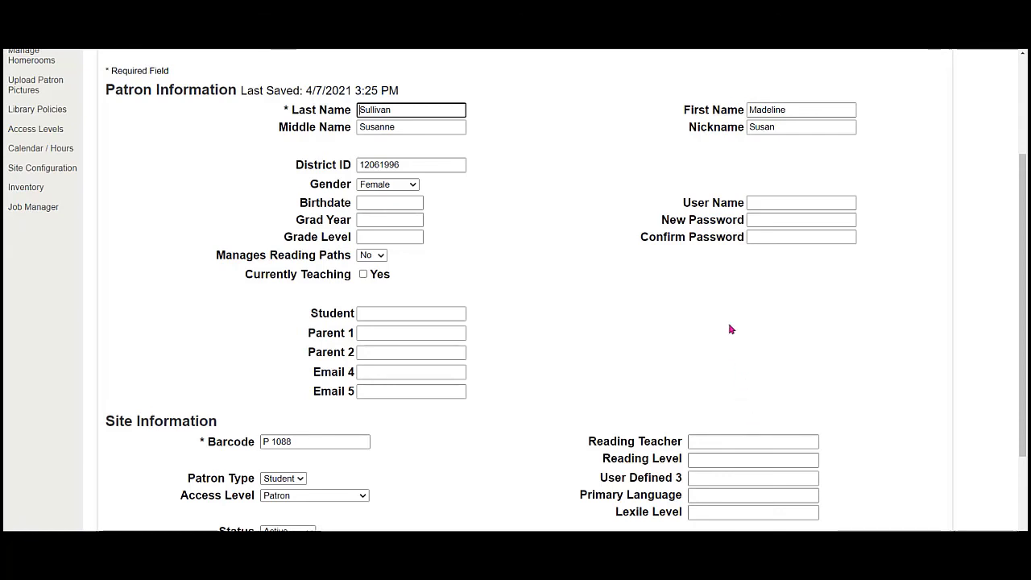
scroll(730, 329, "down", 1)
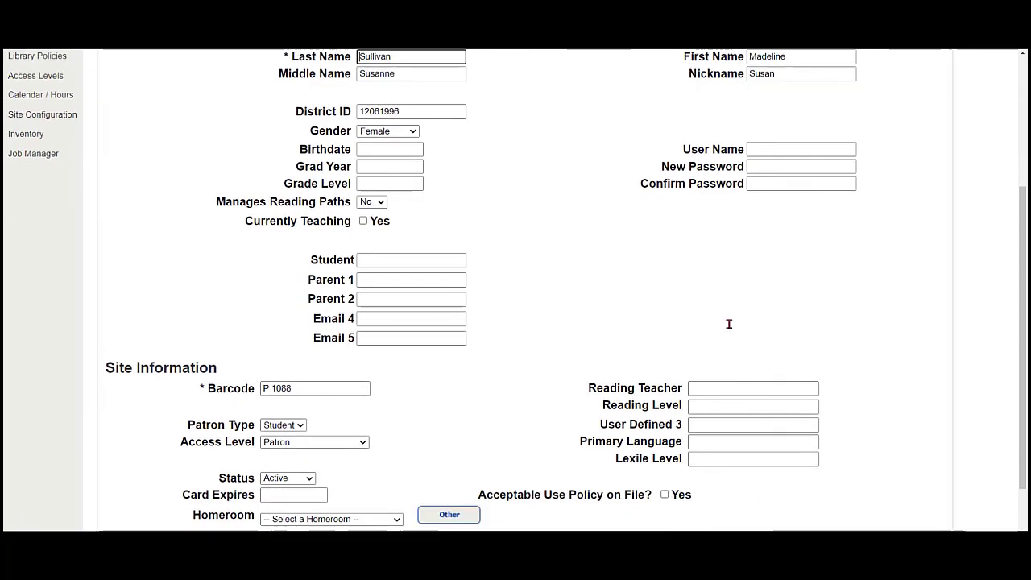
scroll(550, 358, "down", 1)
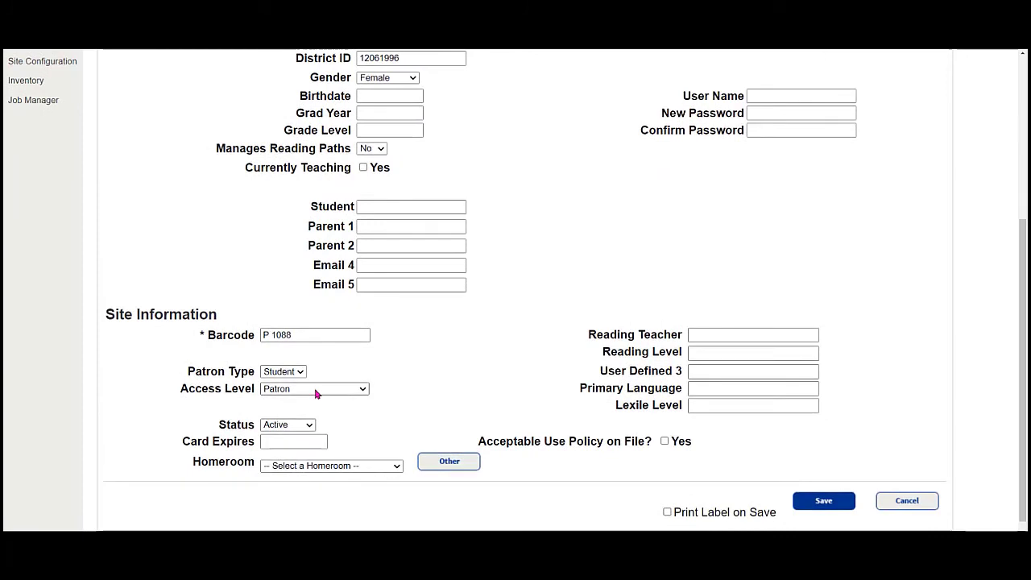
left_click(315, 392)
left_click(290, 374)
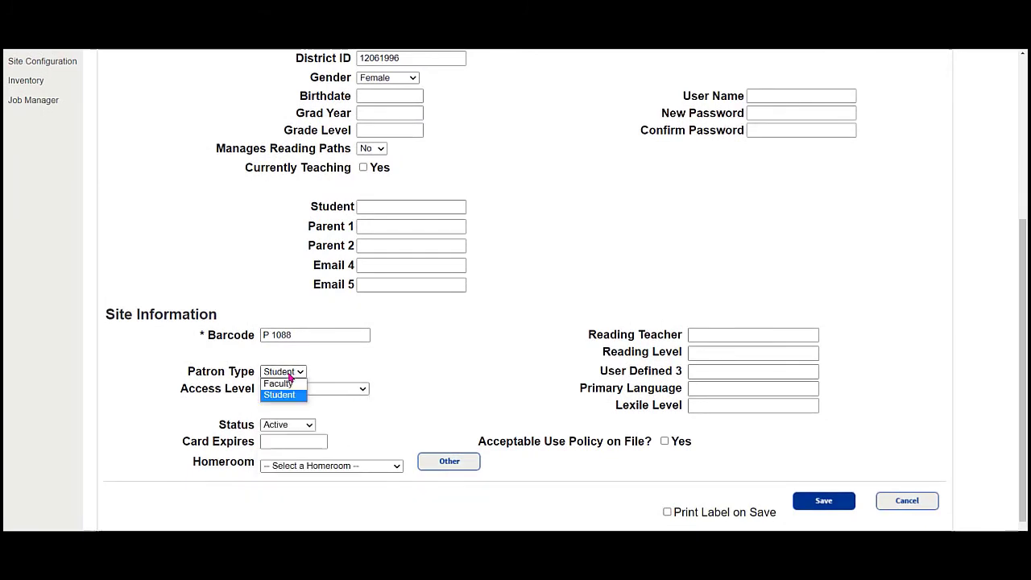
left_click(288, 383)
left_click(298, 392)
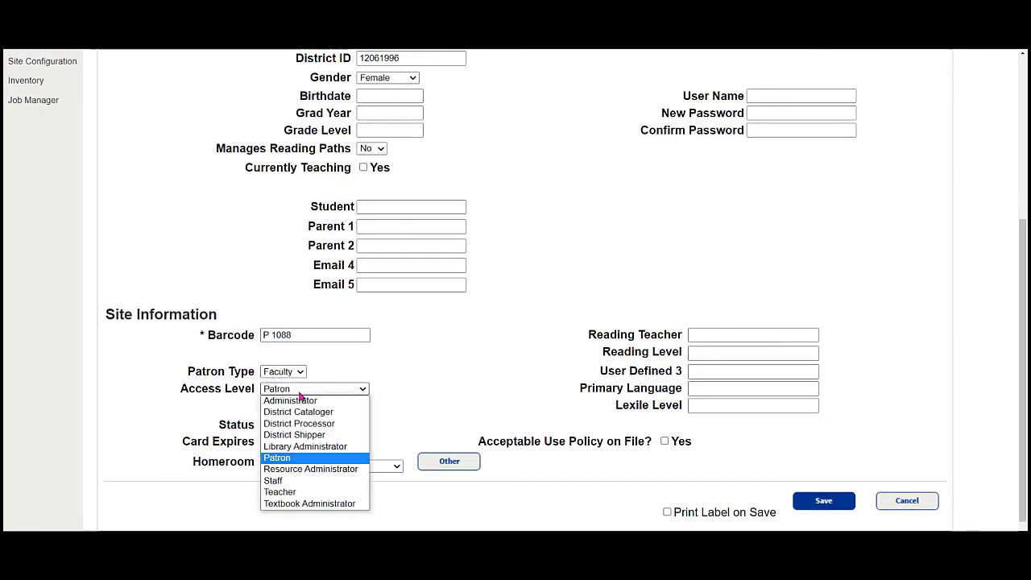
left_click(290, 491)
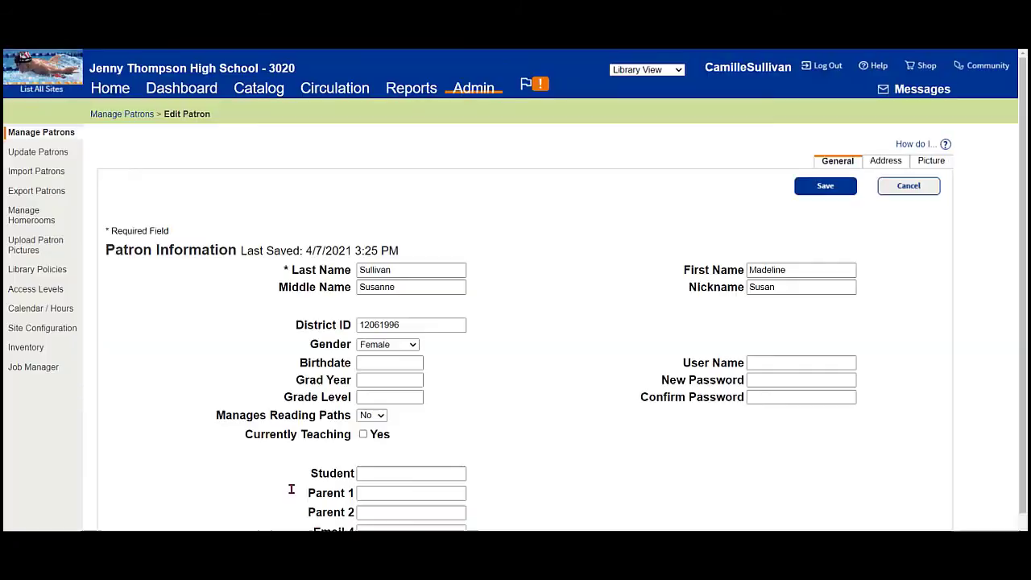
Step: Set the patron type back to Student and the access level back to Patron
scroll(292, 490, "down", 4)
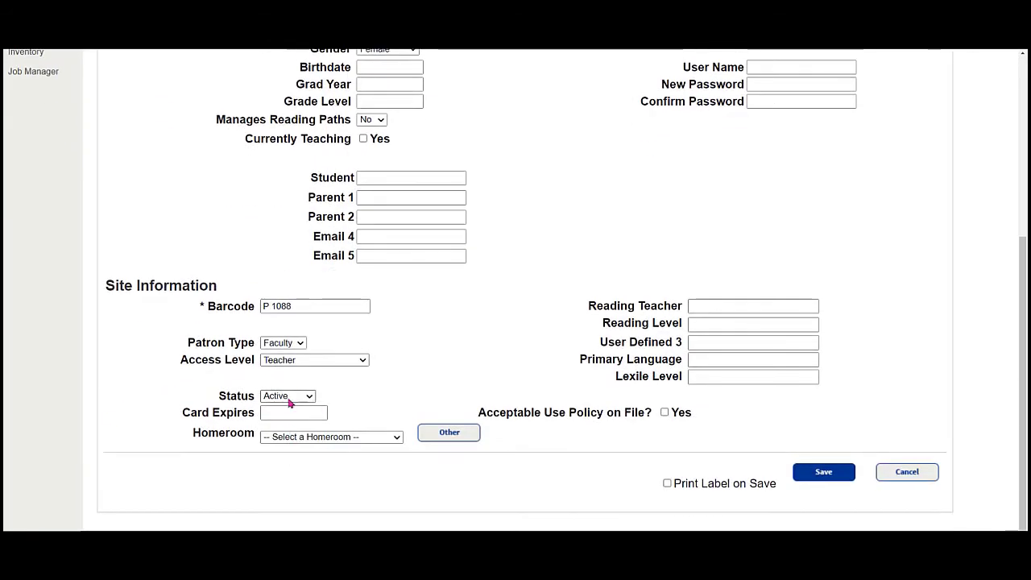
left_click(289, 343)
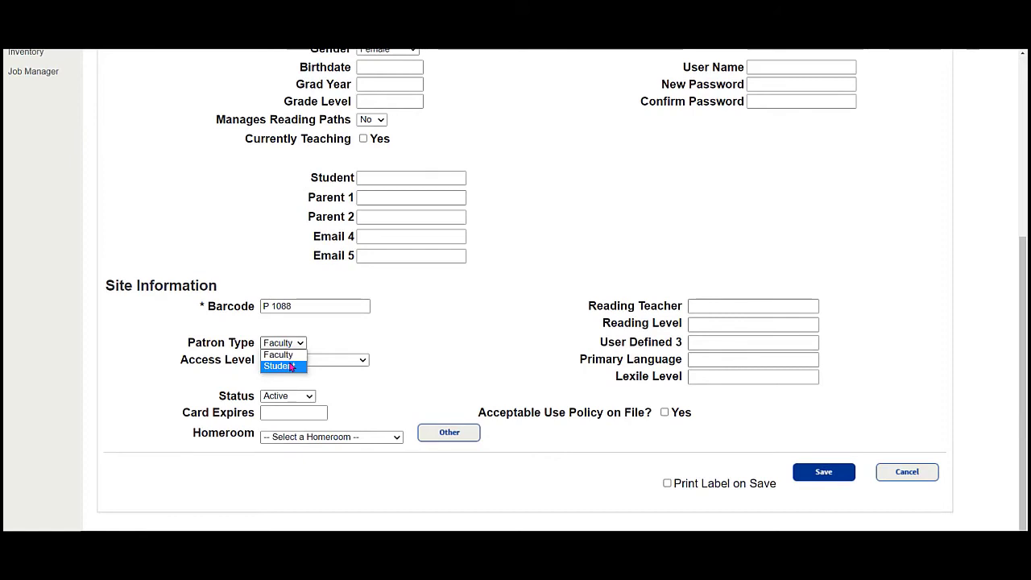
left_click(291, 367)
left_click(295, 361)
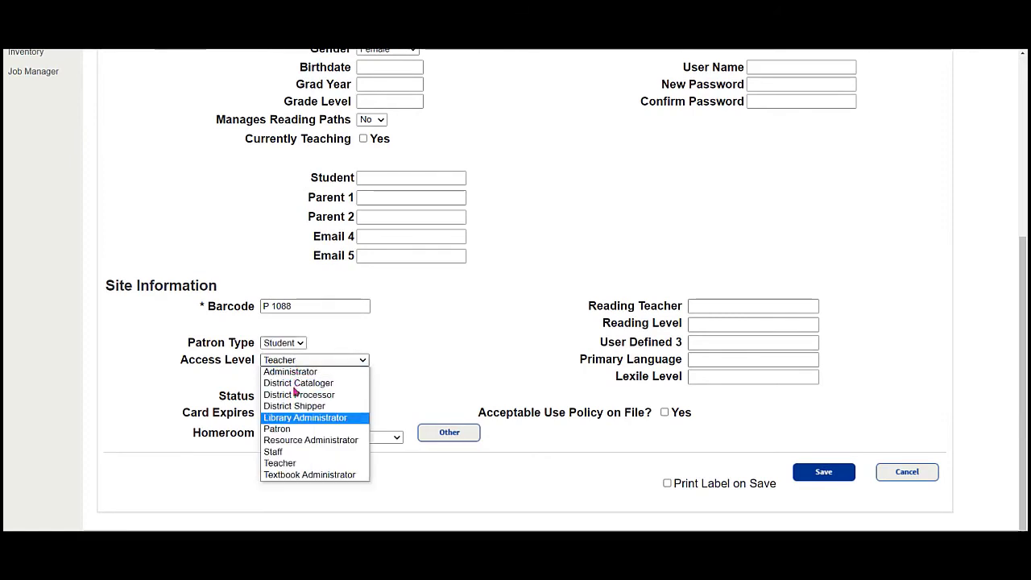
left_click(287, 429)
Step: Confirm the status stays Active, then cancel the patron edits
scroll(291, 435, "down", 4)
left_click(285, 397)
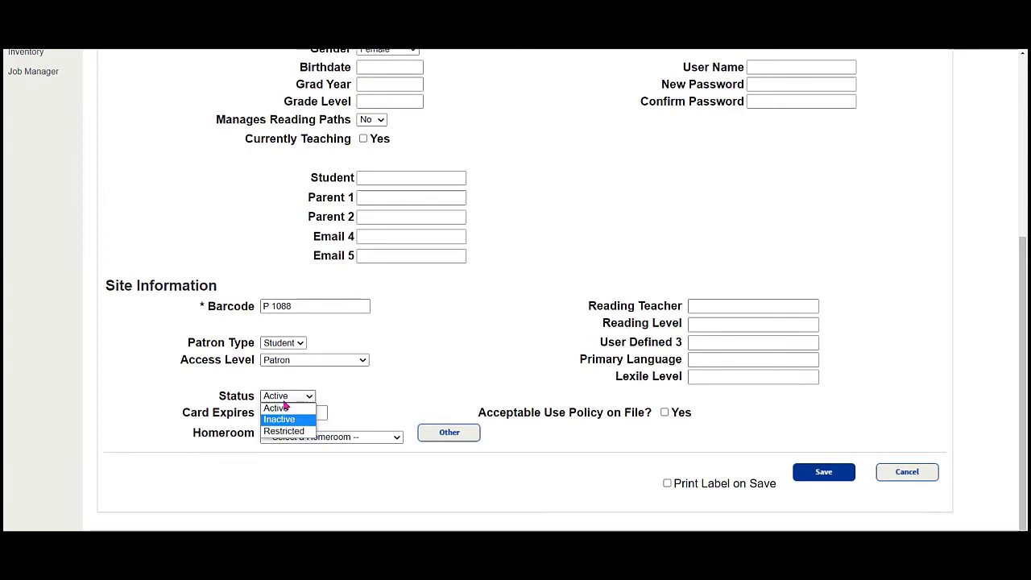
left_click(372, 400)
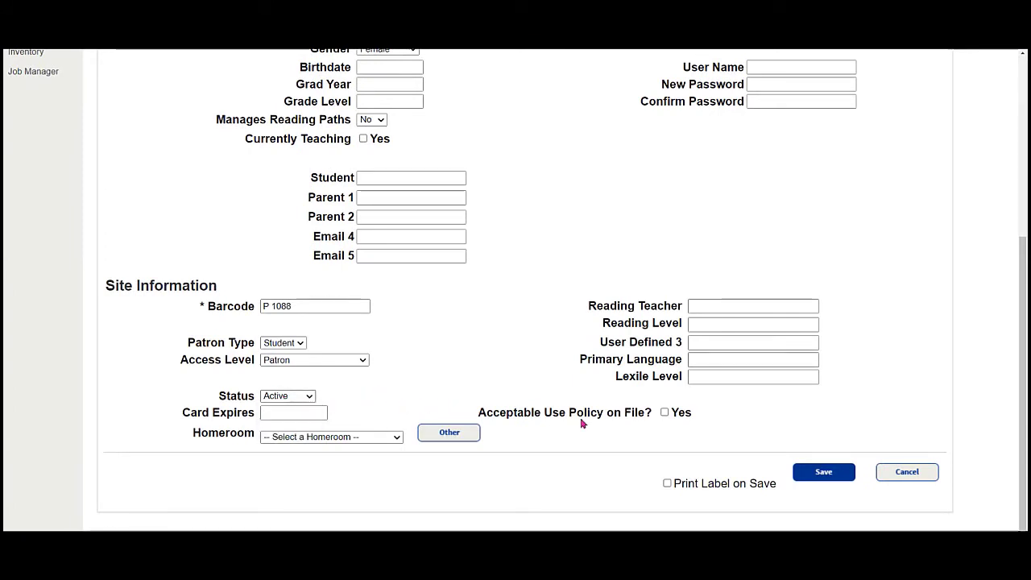
scroll(608, 425, "up", 4)
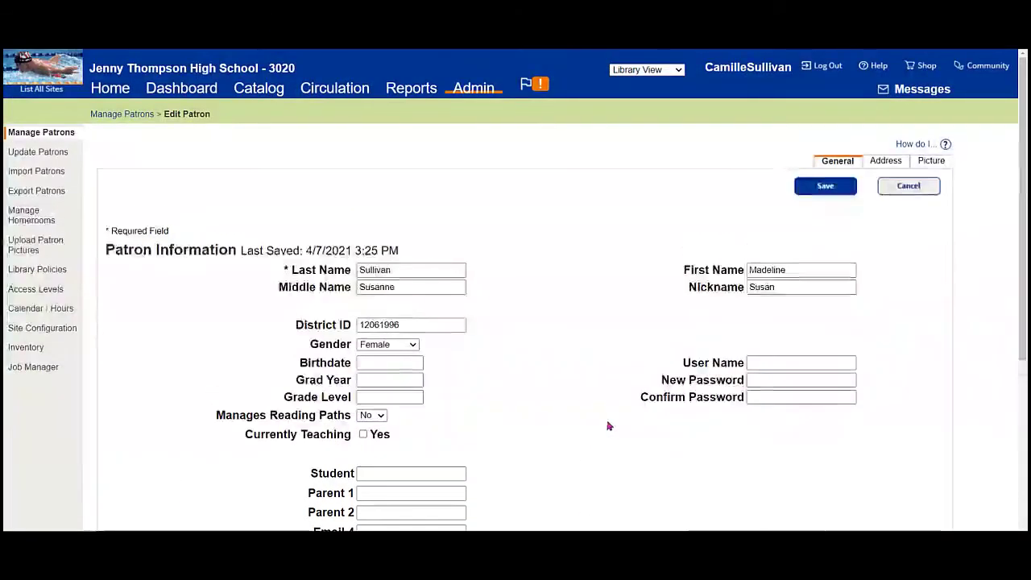
left_click(909, 187)
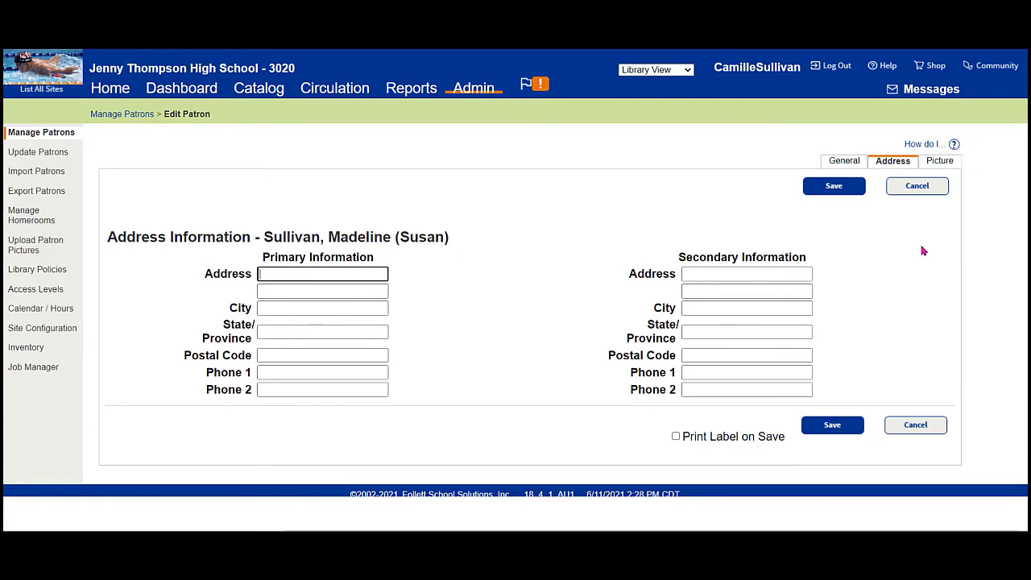
Step: View the patron's Picture details, then go to Update Patrons
left_click(933, 163)
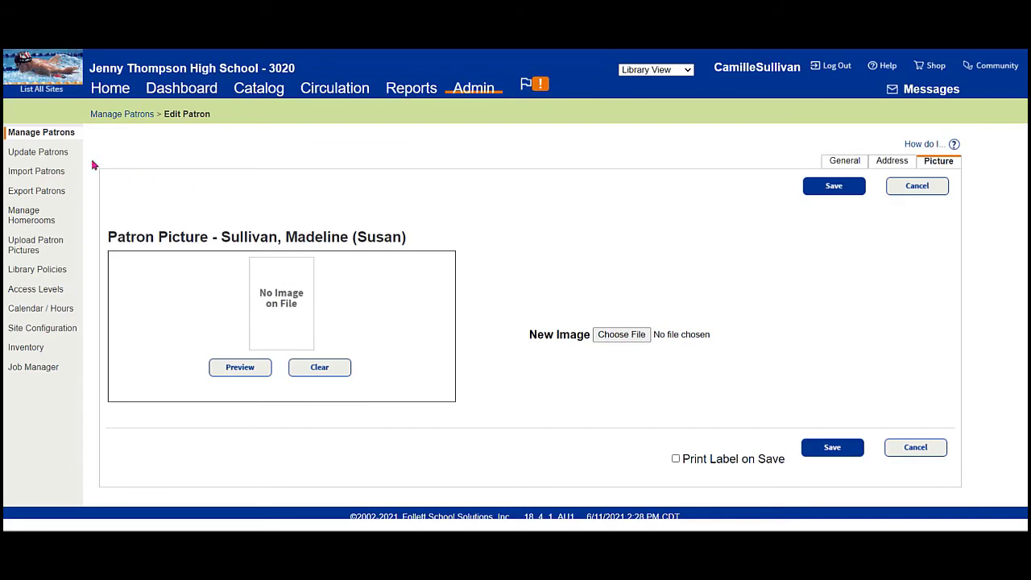
left_click(46, 154)
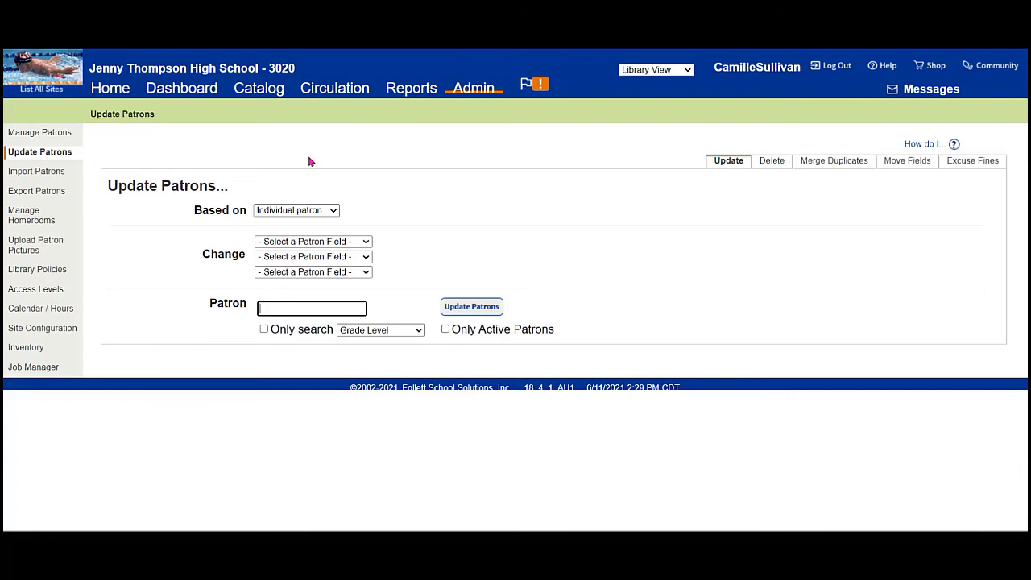
Step: Set a Global criteria update changing patrons whose Grade Level is 2 to Grade Level 3
left_click(301, 212)
left_click(300, 211)
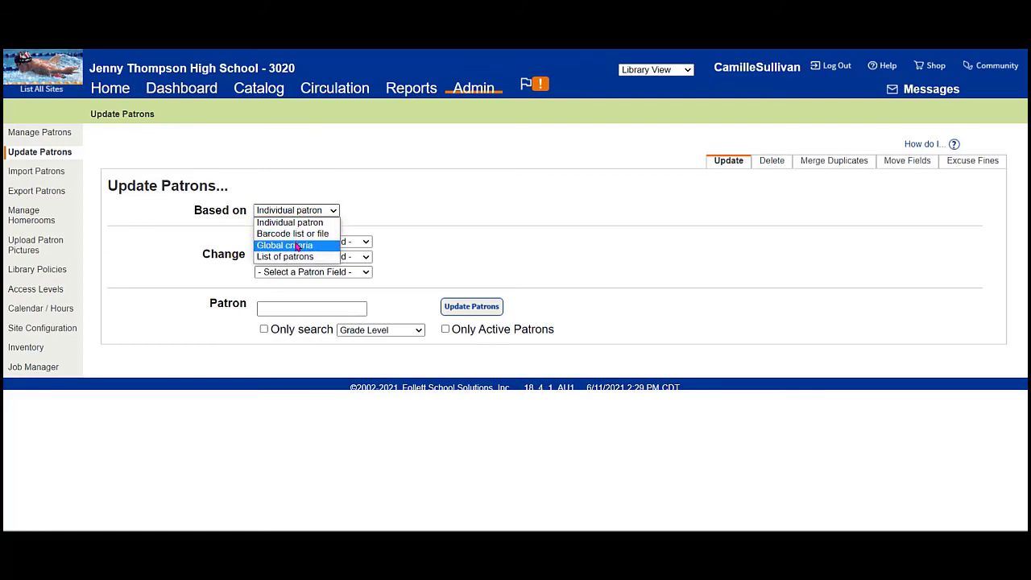
left_click(297, 247)
left_click(473, 259)
left_click(483, 349)
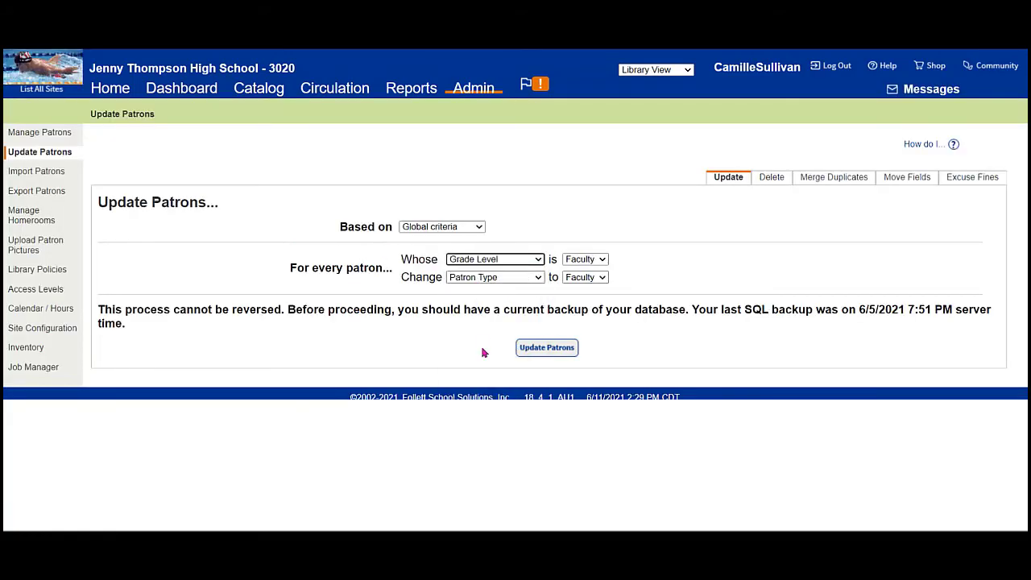
left_click(591, 259)
type("2")
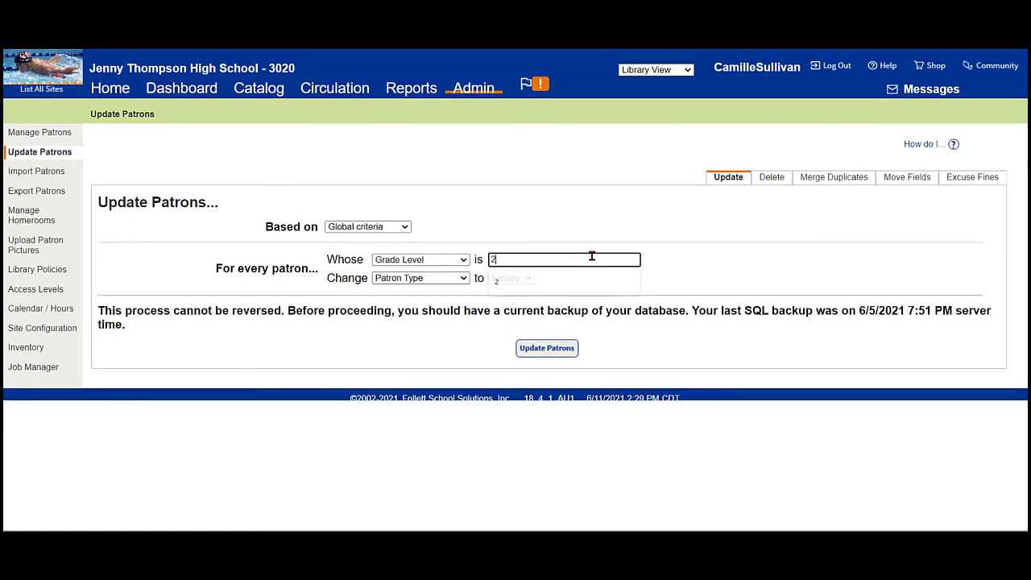
left_click(402, 279)
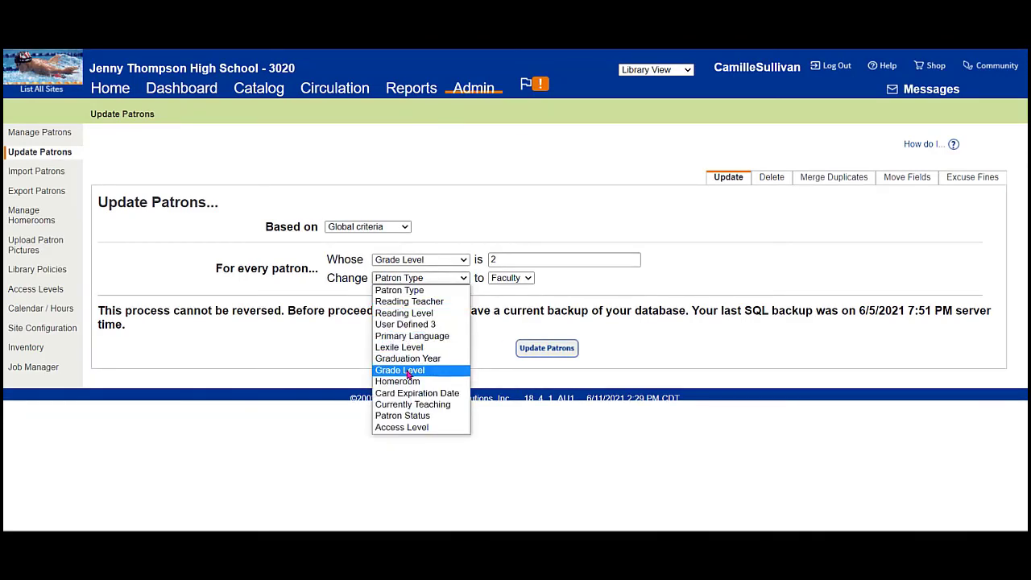
left_click(408, 370)
left_click(520, 278)
type("3")
left_click(582, 270)
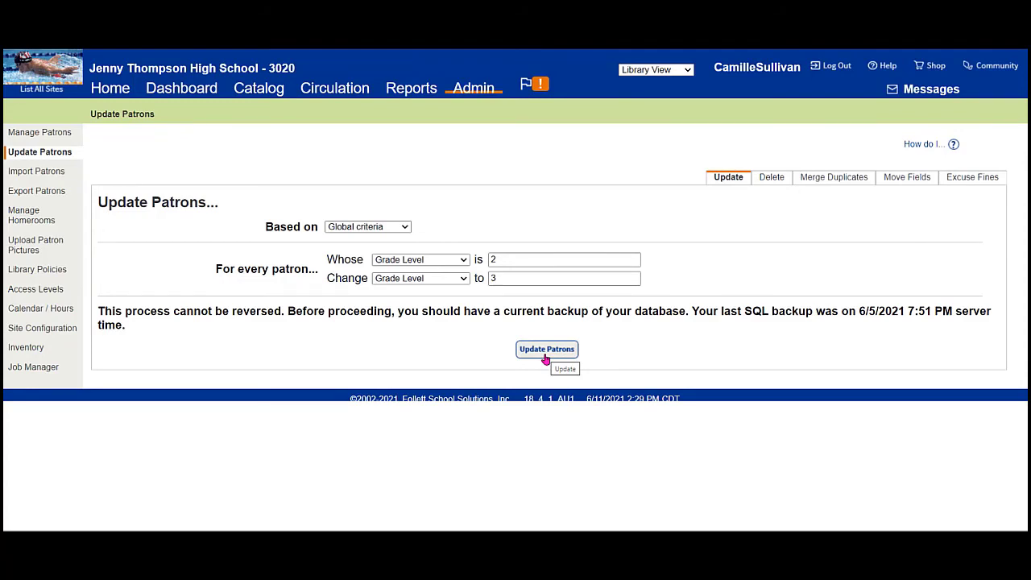
Step: Review the matching fields and basis options, keep Global criteria, and move to Delete
left_click(456, 259)
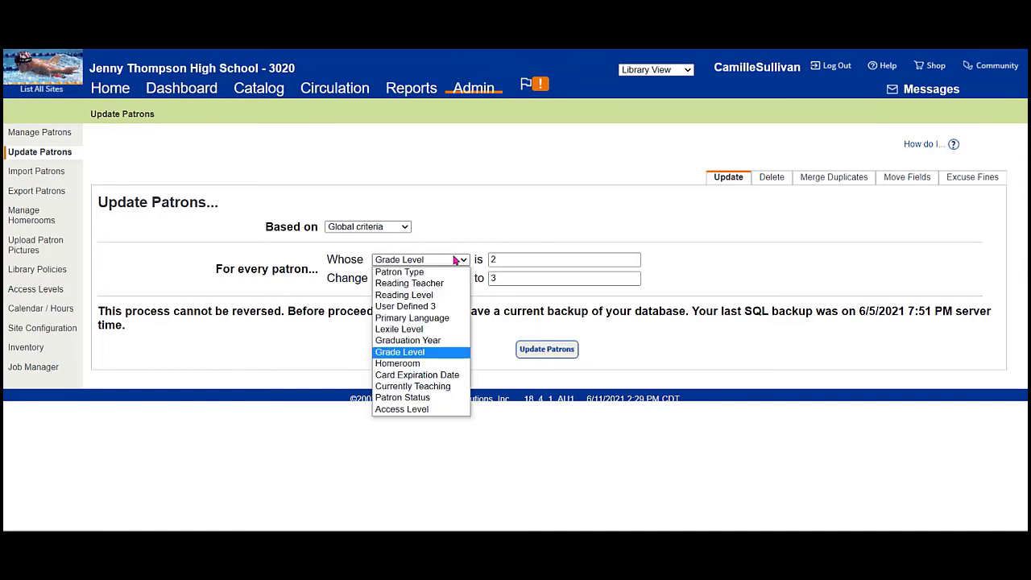
left_click(404, 228)
key("Down")
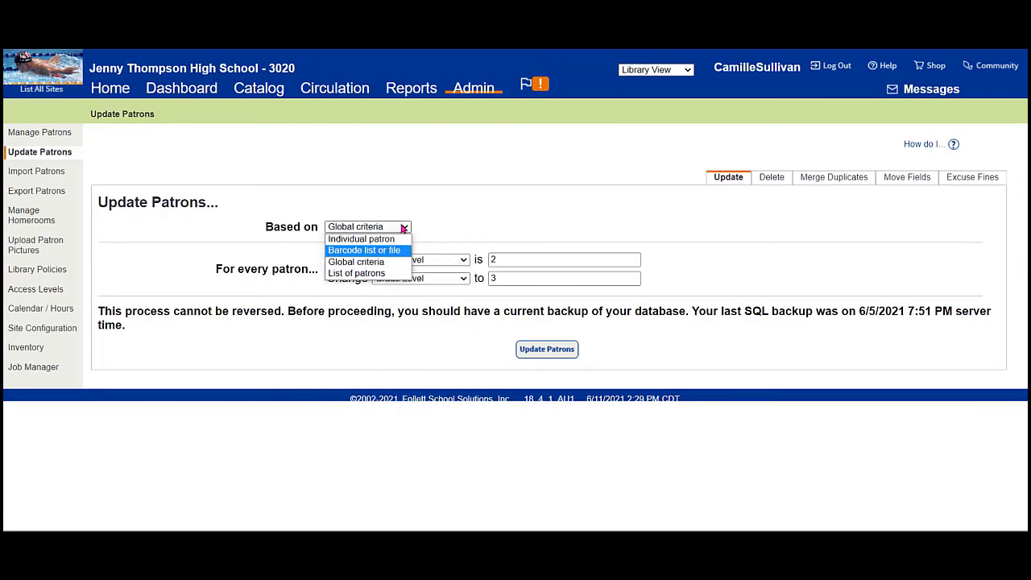
key("Down")
key("Down")
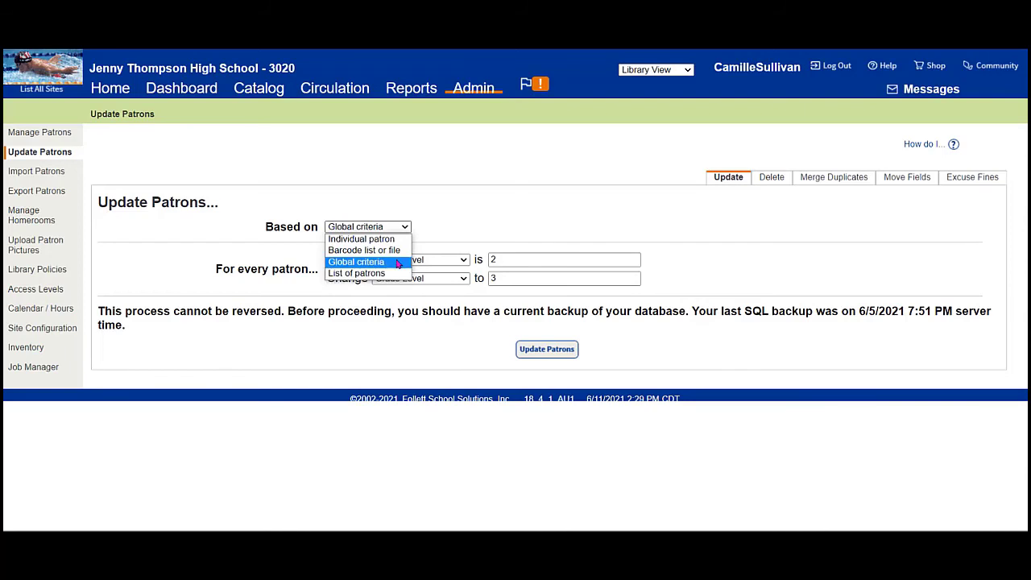
left_click(397, 262)
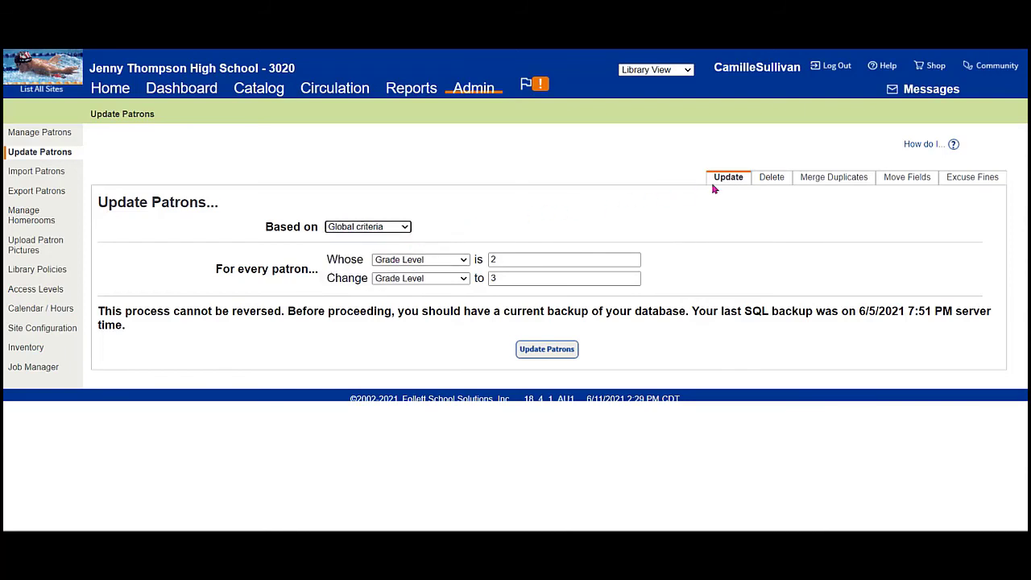
left_click(779, 179)
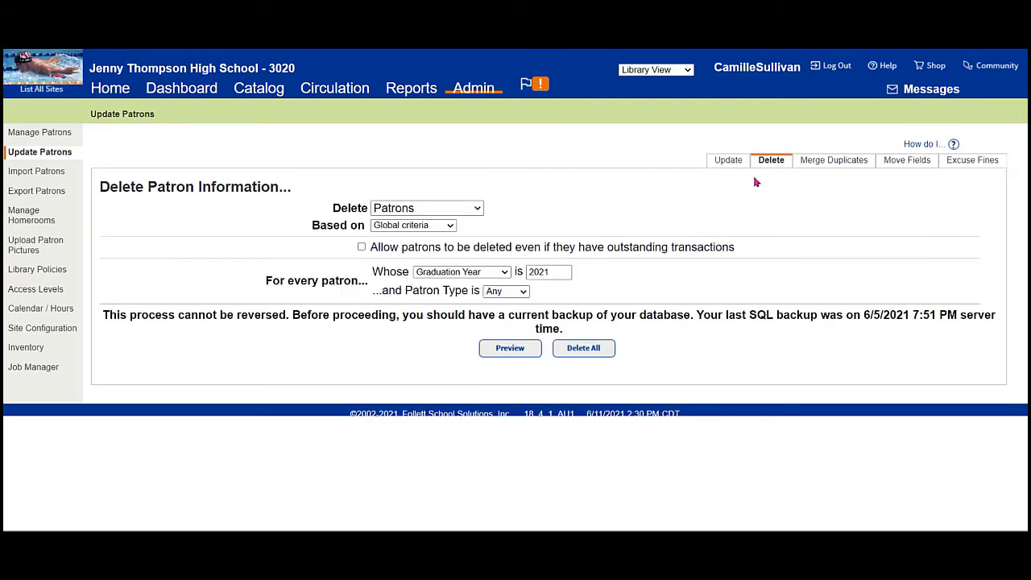
Step: Browse the deletion types and basis options, keeping Delete Patrons based on Global criteria
left_click(464, 211)
key("Down")
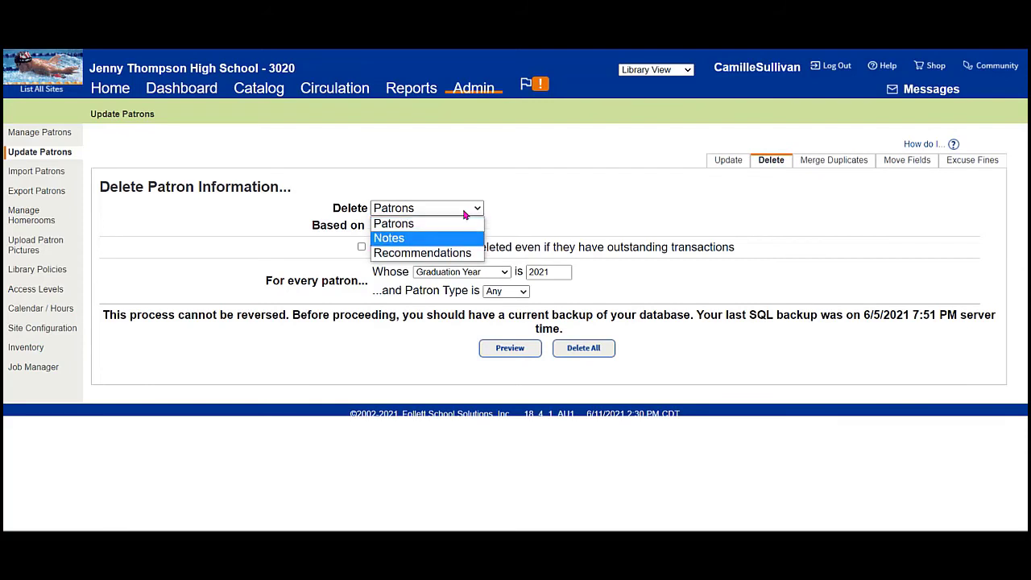
key("Down")
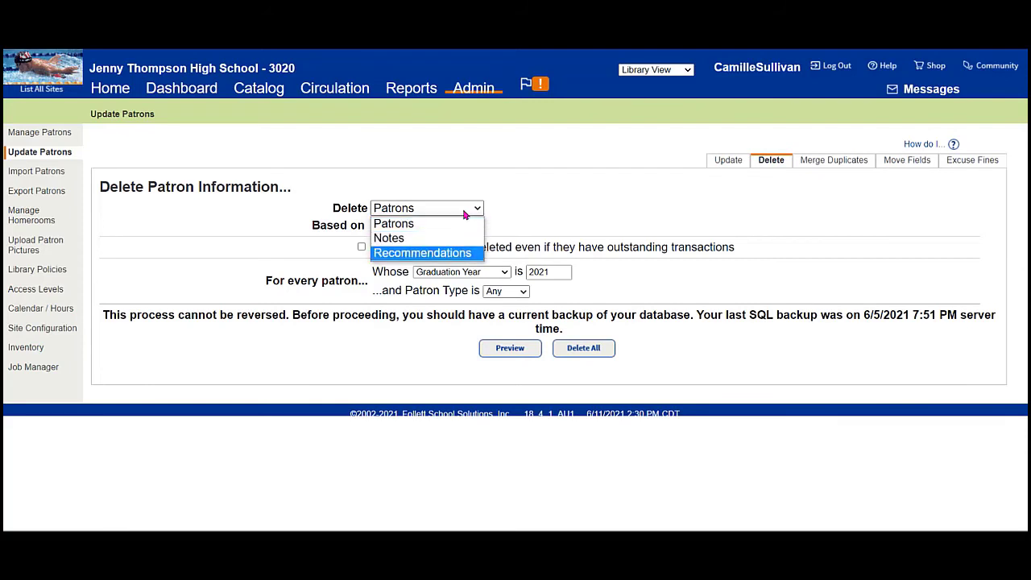
key("Up")
key("Up")
key("Down")
key("Down")
key("Up")
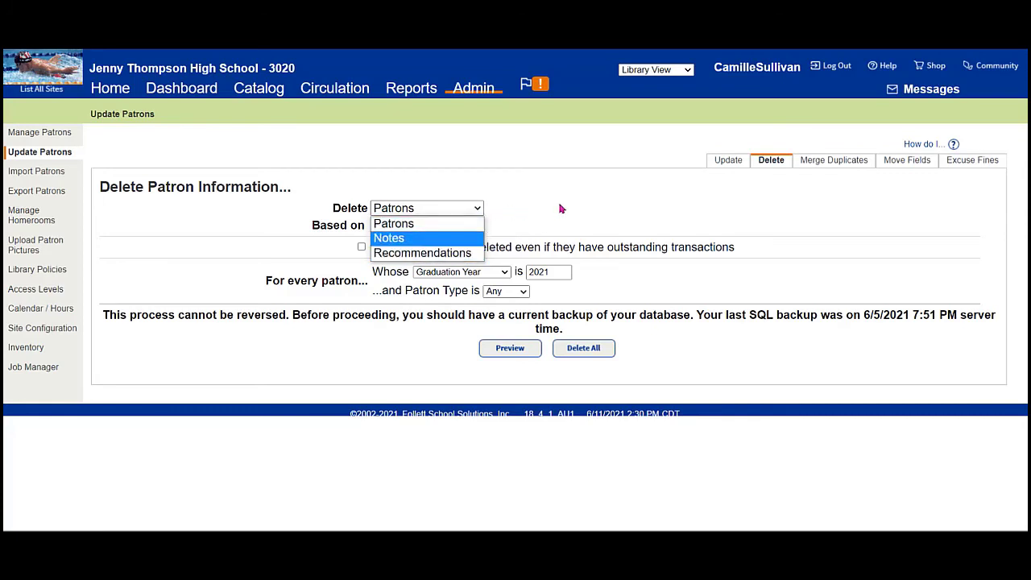
key("Escape")
left_click(427, 226)
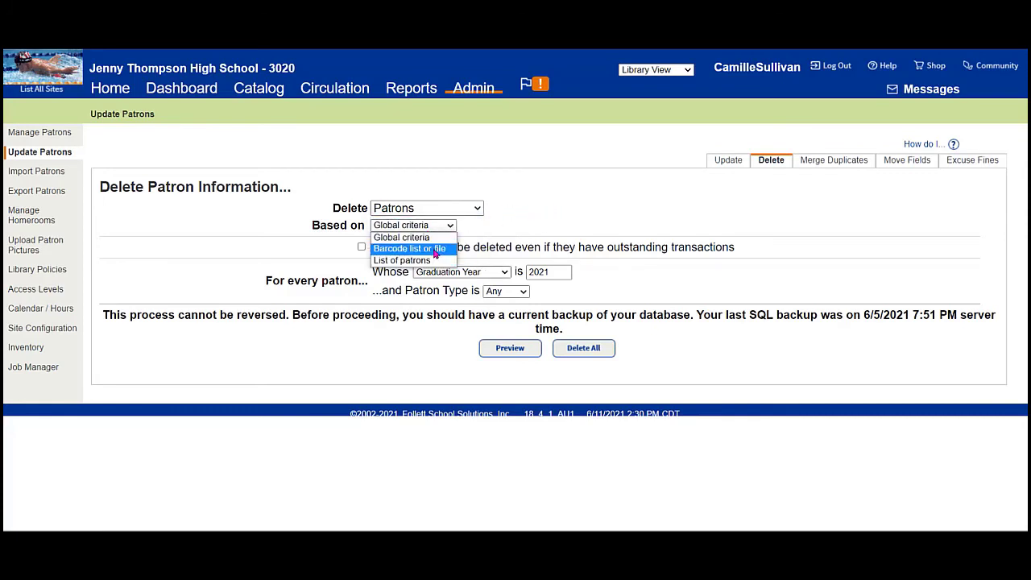
key("Up")
key("Escape")
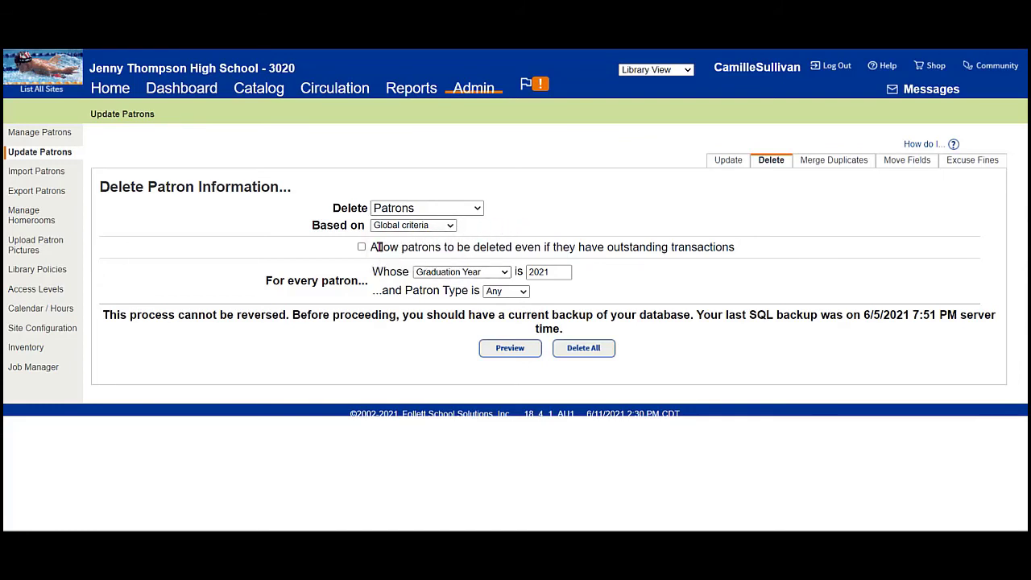
Step: Point out the outstanding transactions option and limit deletion to Student patrons
left_click_drag(370, 247, 739, 251)
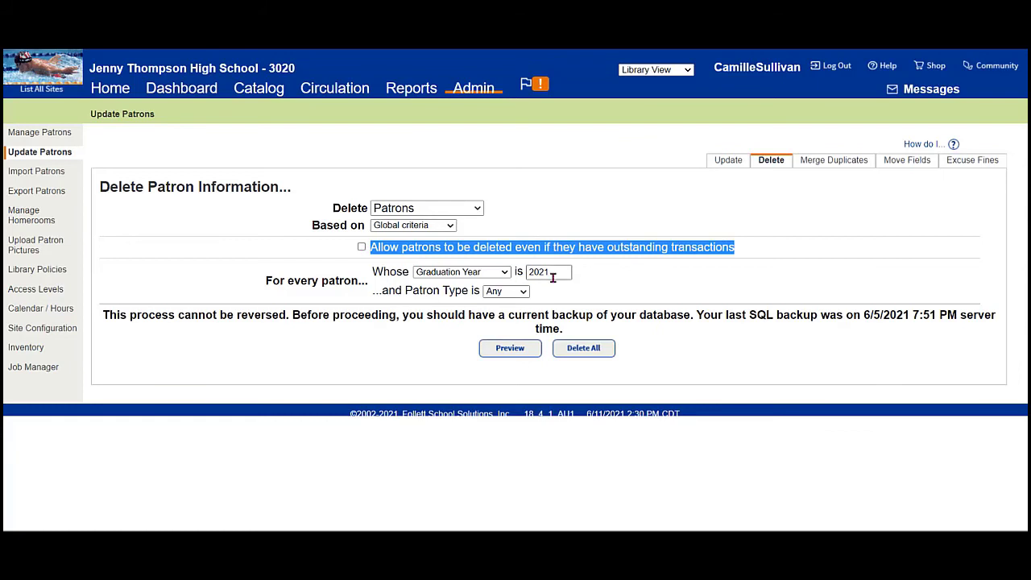
left_click(658, 286)
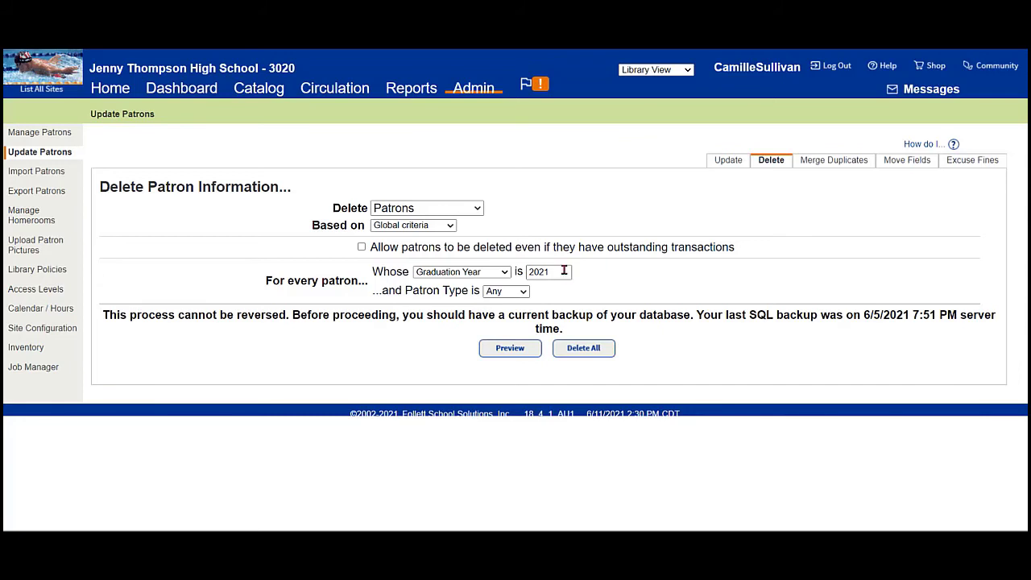
left_click(504, 291)
left_click(500, 324)
Step: In Merge Duplicates, choose 'Find possible duplicated patron records', then go to Excuse Fines
left_click(835, 161)
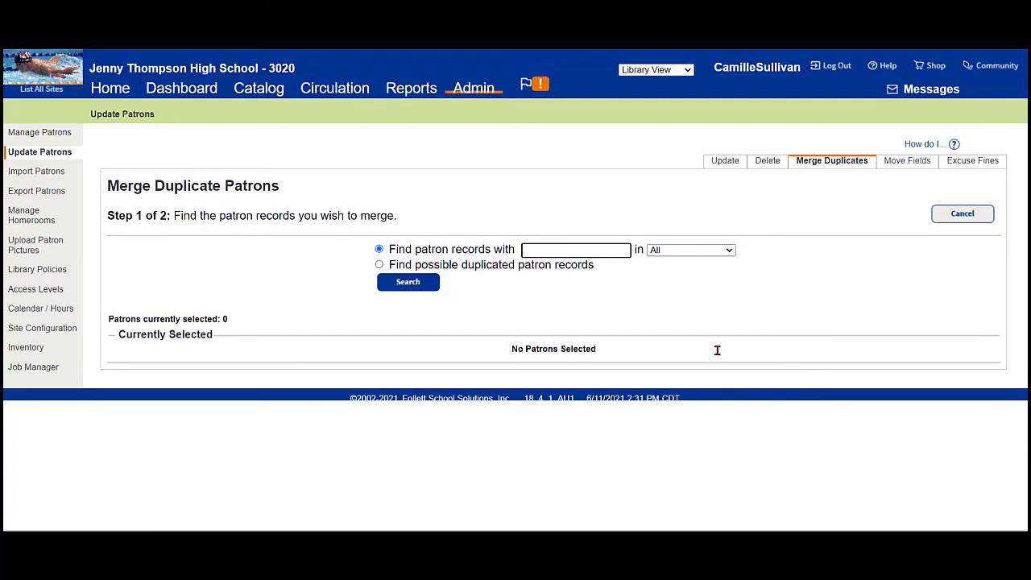
left_click(379, 265)
left_click_drag(389, 265, 615, 269)
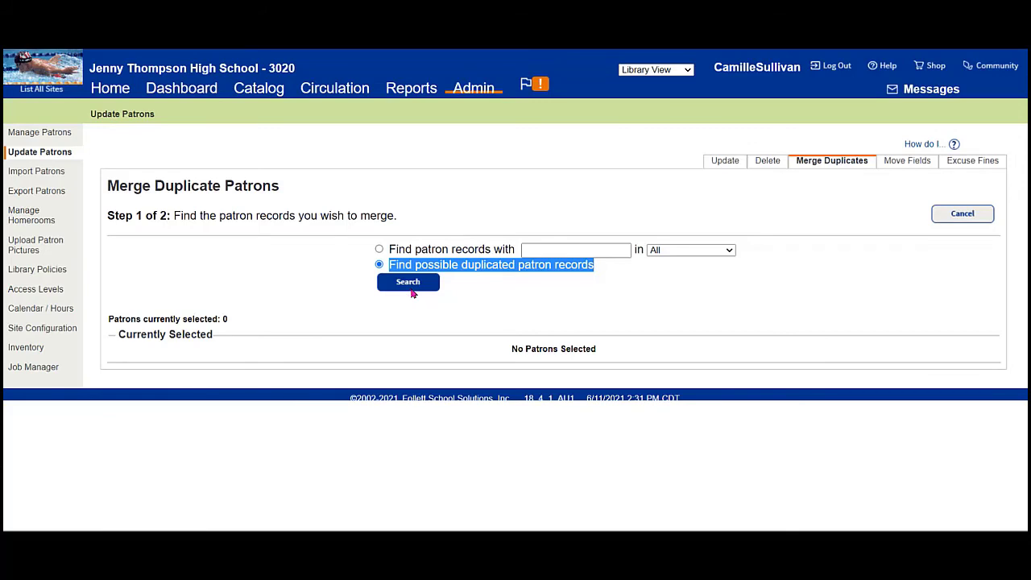
left_click(967, 164)
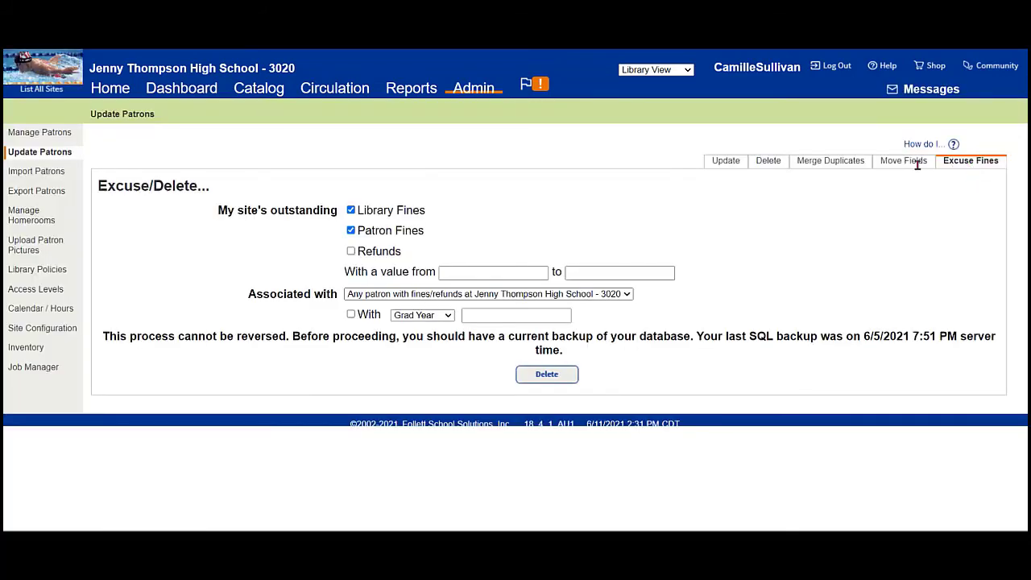
Step: Uncheck Library Fines so only Patron Fines stays selected for excusing
left_click(351, 211)
left_click_drag(417, 231, 358, 233)
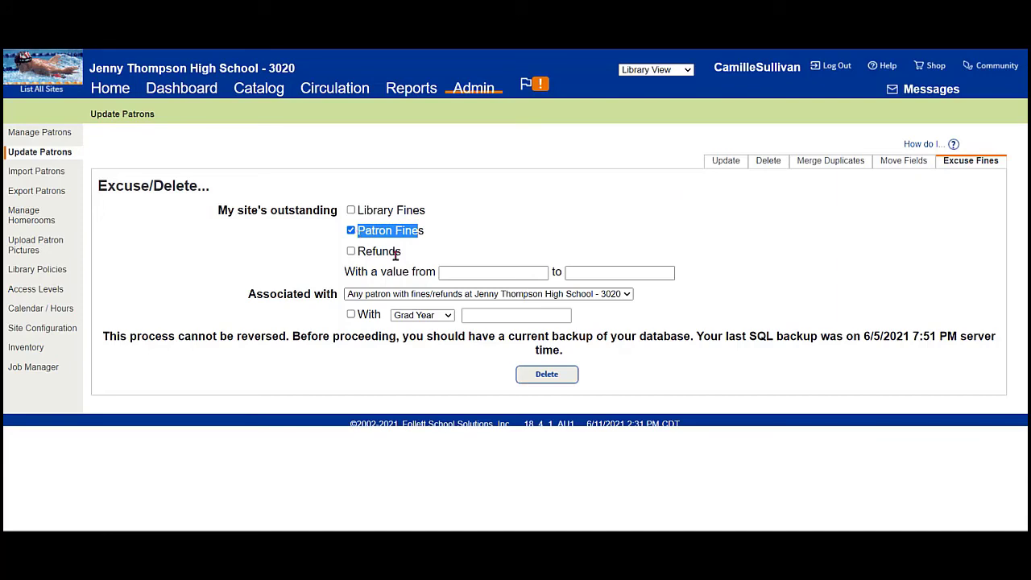
left_click(437, 233)
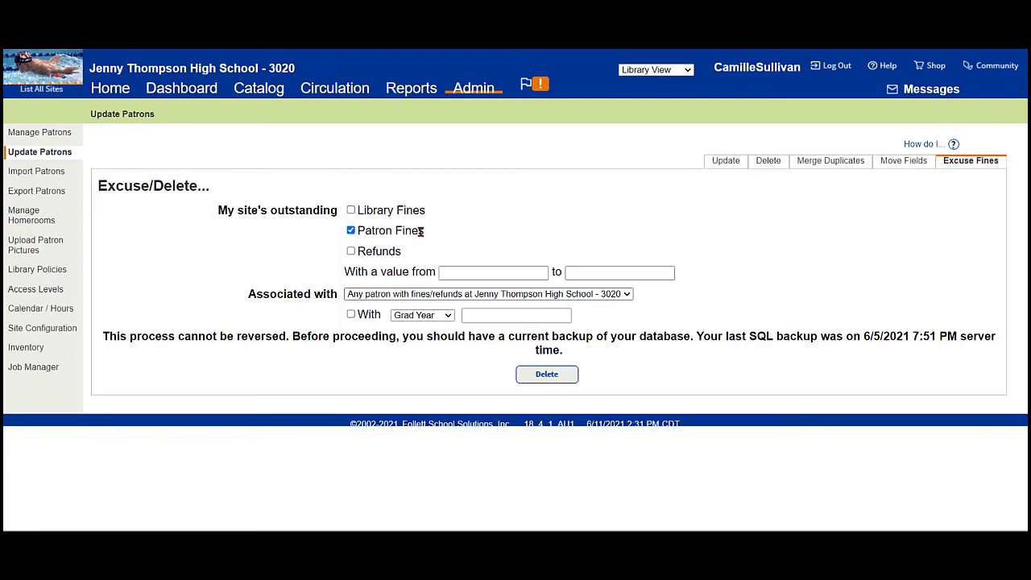
left_click_drag(420, 231, 351, 235)
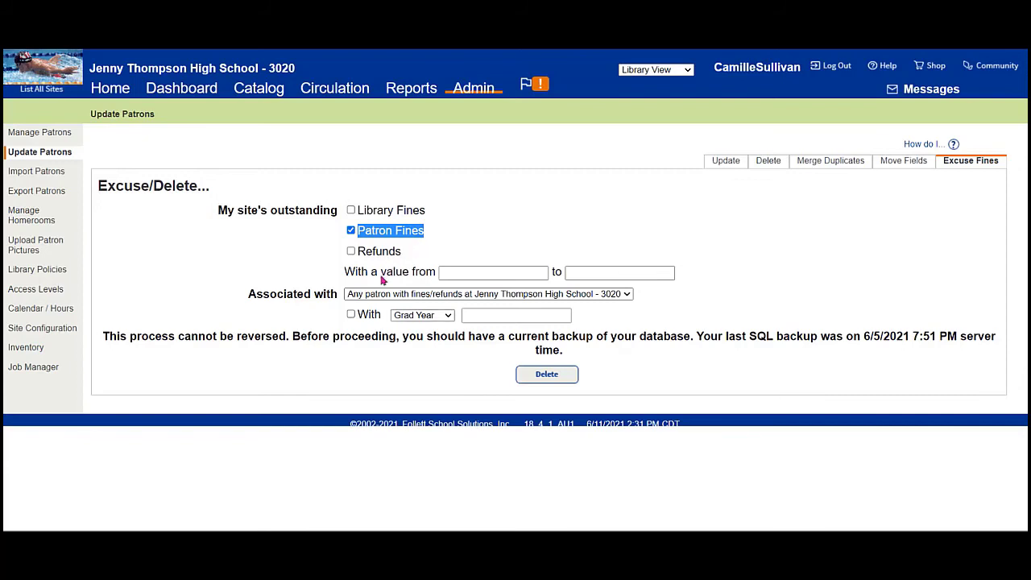
Step: Limit excusing to my patrons with Grade Level 9 as the filter
left_click(364, 297)
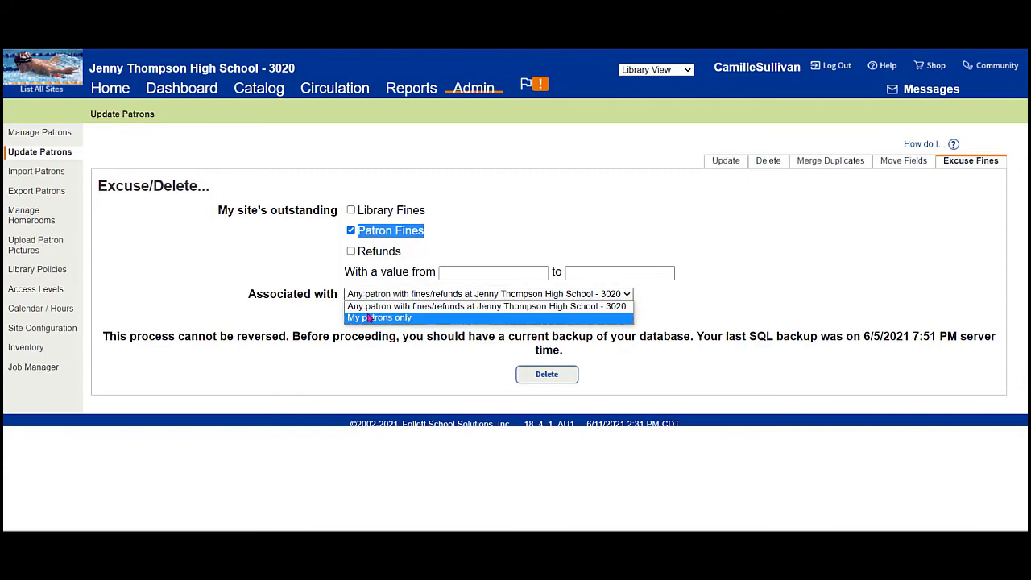
left_click(369, 316)
left_click(421, 315)
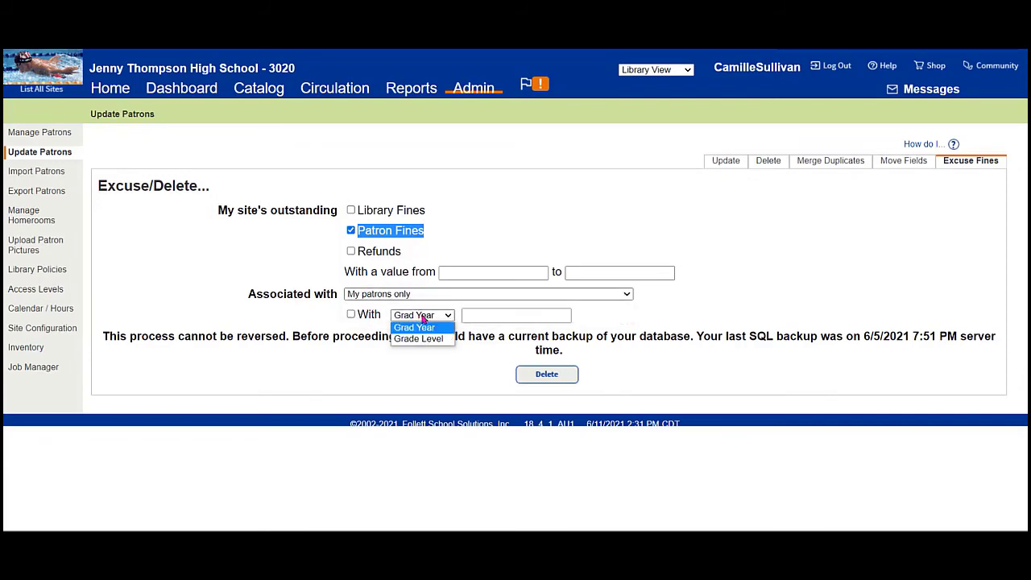
left_click(425, 339)
left_click(481, 316)
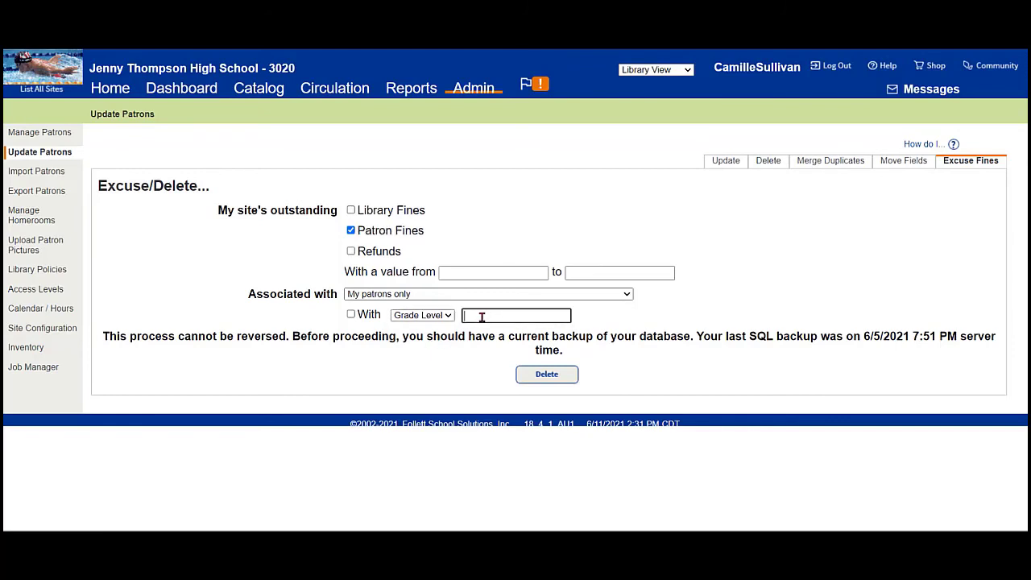
type("9")
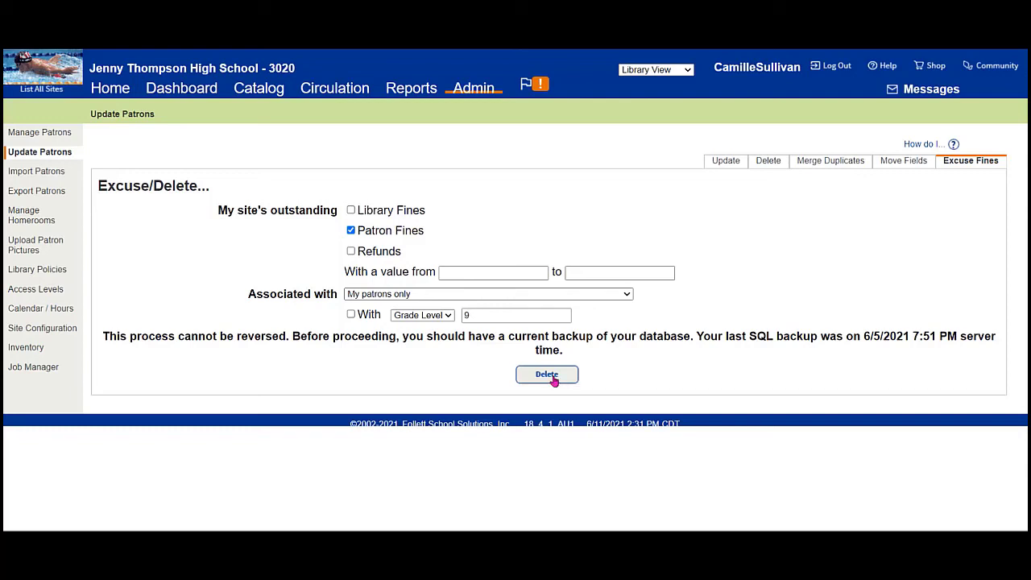
Step: Go to Manage Homerooms via Import Patrons and highlight the first homeroom's name and supervisor
left_click(24, 170)
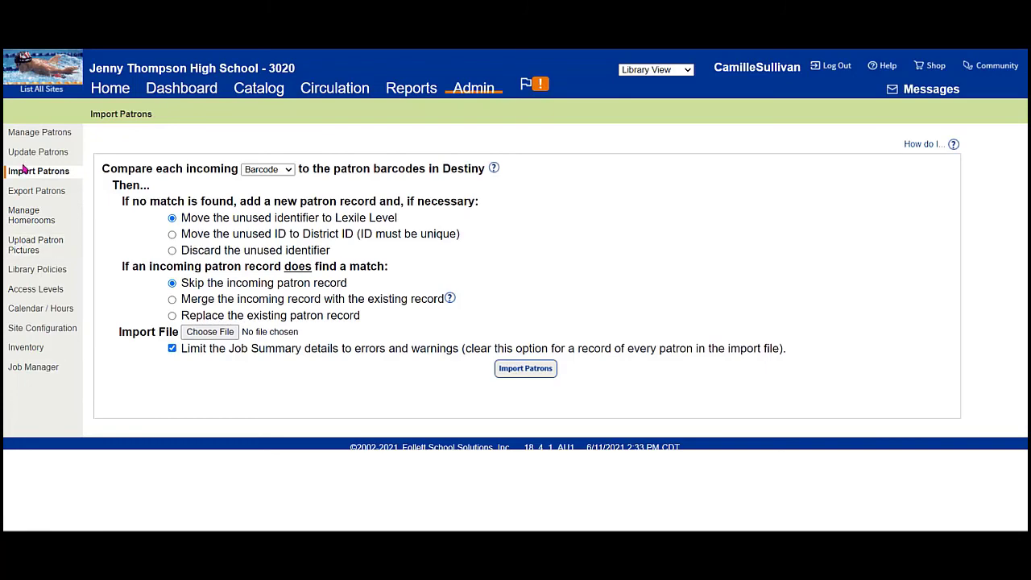
left_click(44, 220)
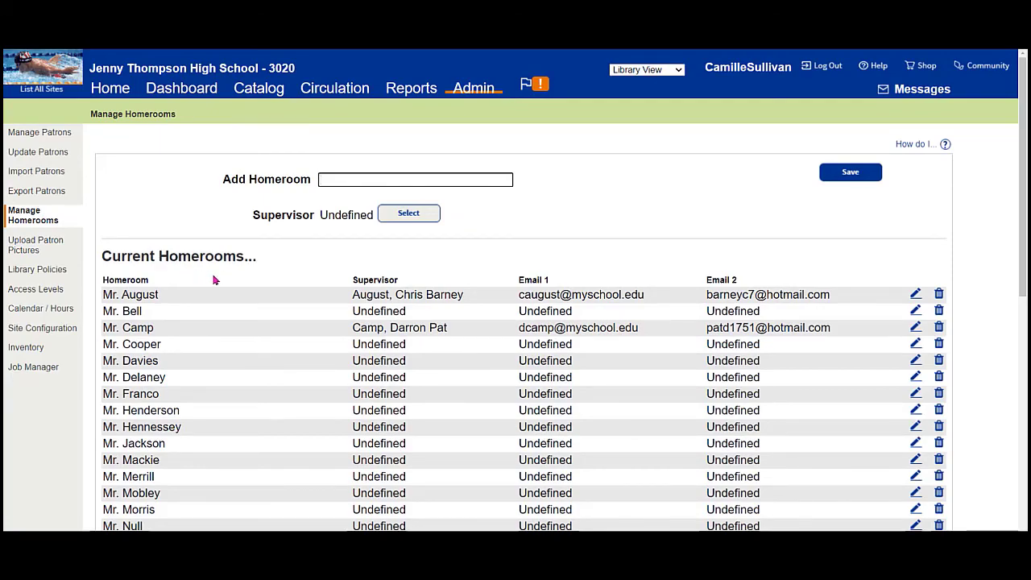
scroll(214, 279, "down", 6)
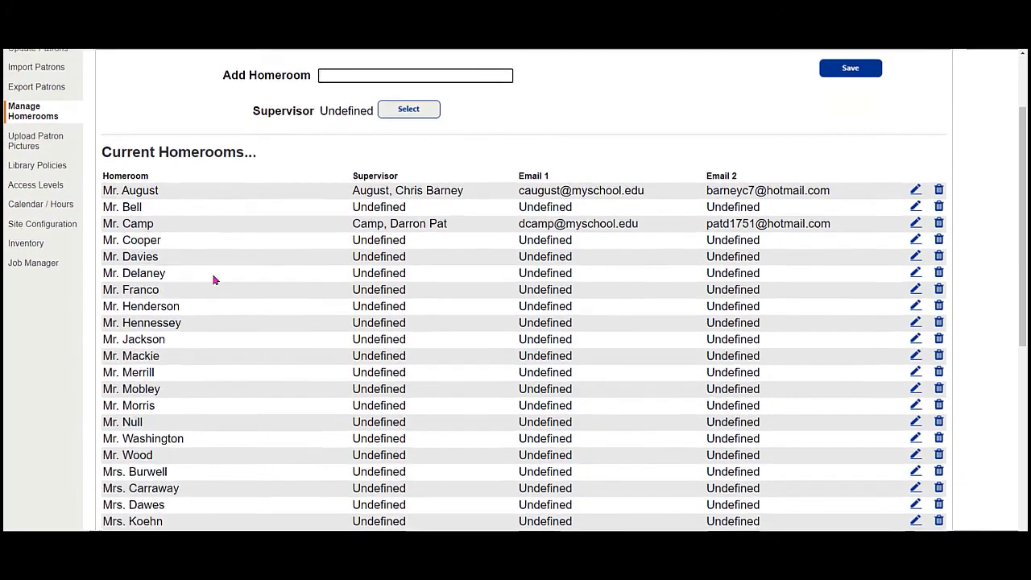
scroll(214, 280, "up", 6)
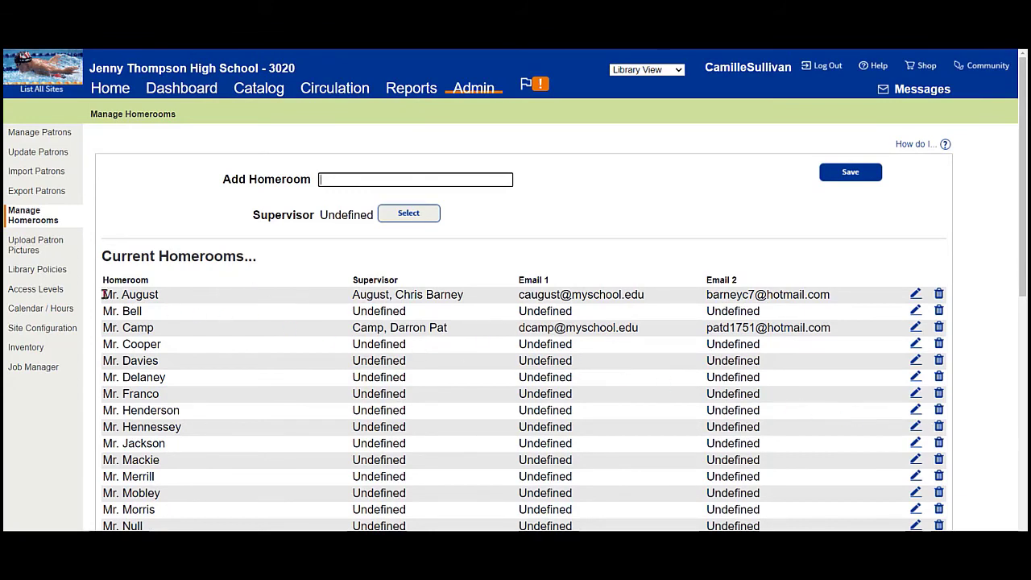
left_click_drag(103, 295, 159, 295)
left_click_drag(351, 295, 472, 298)
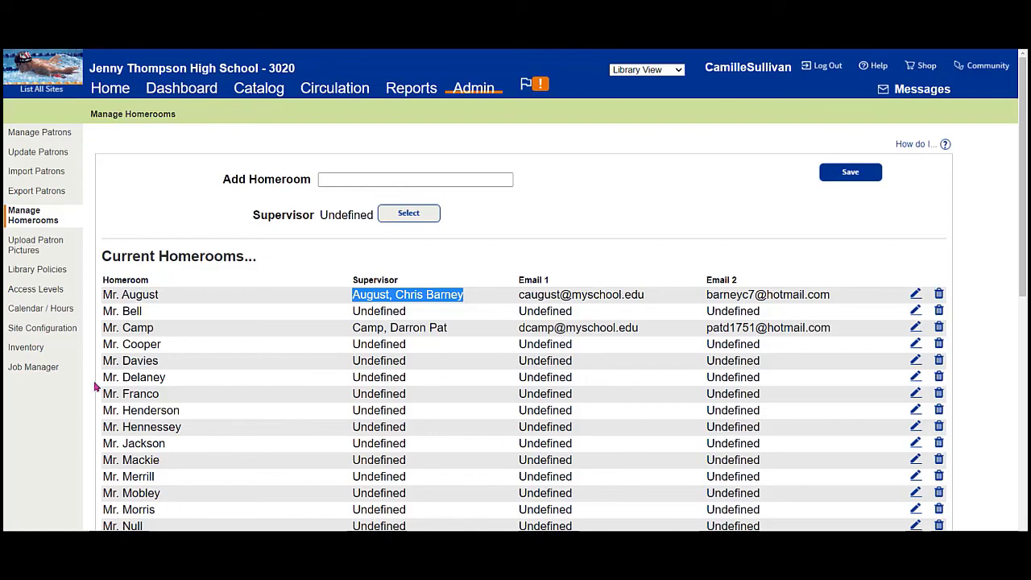
Step: Go to the Upload Patron Pictures page from the sidebar
left_click(21, 250)
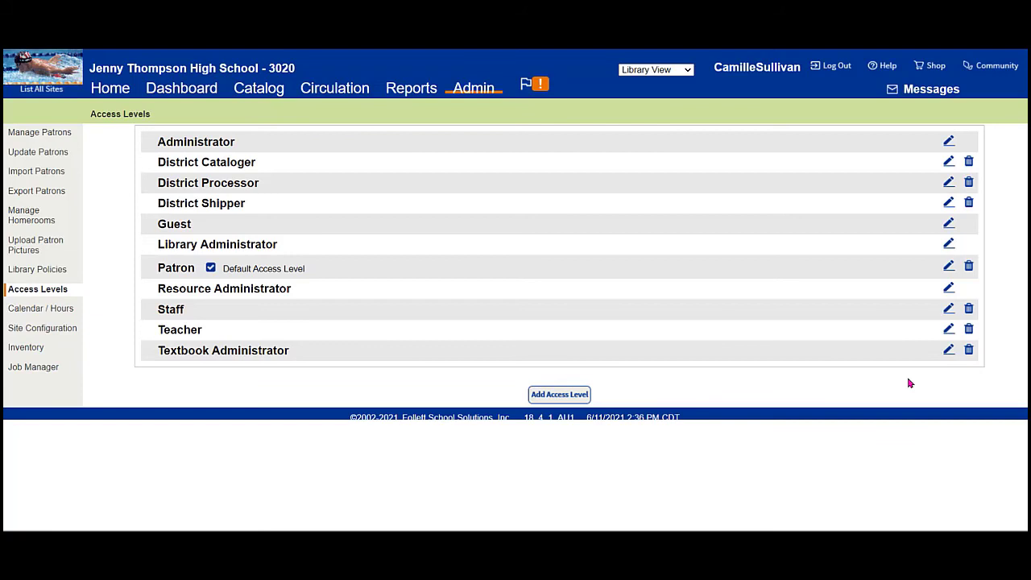
left_click(44, 135)
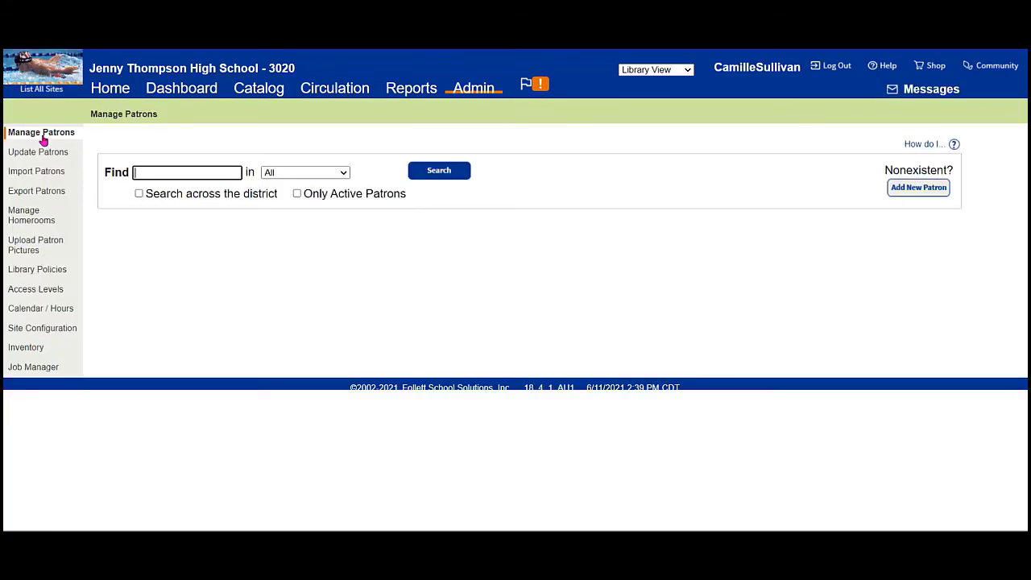
type("llivan")
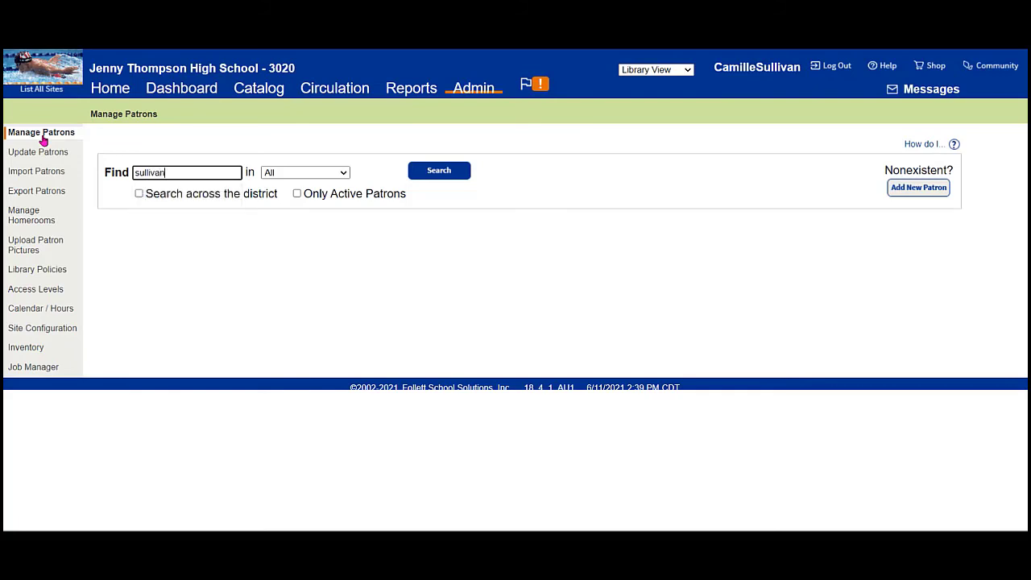
key("Return")
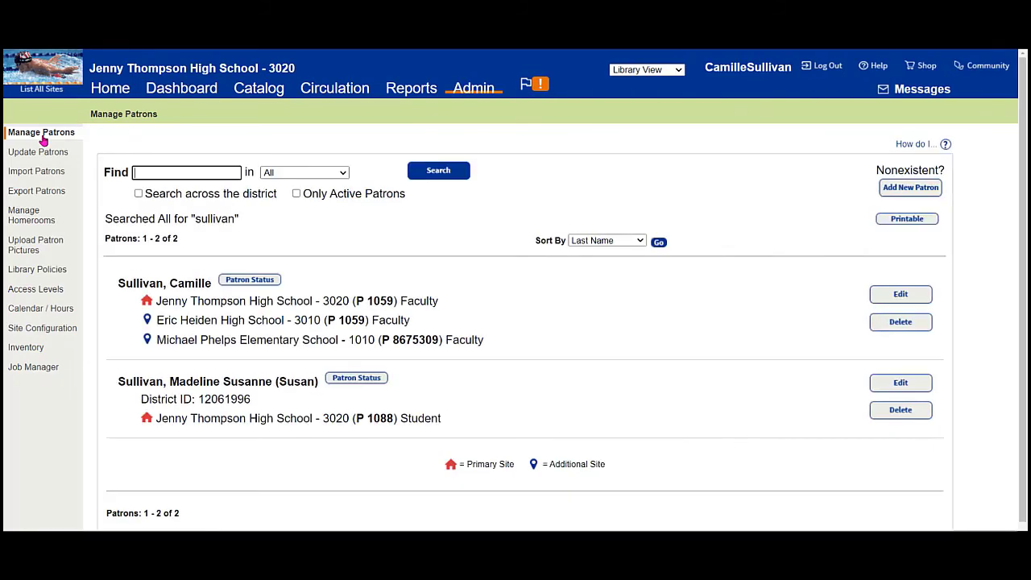
left_click(893, 301)
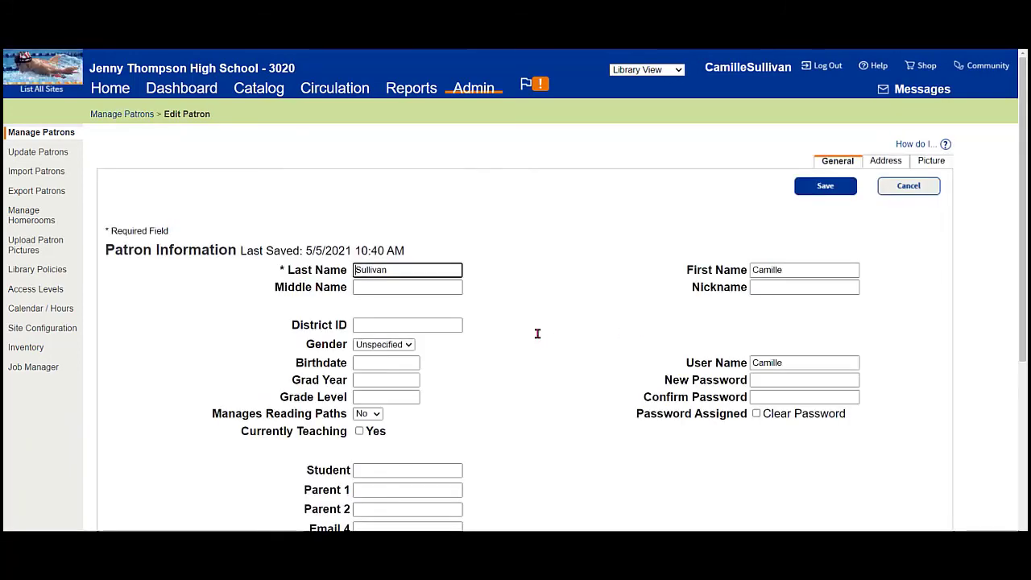
scroll(538, 333, "down", 5)
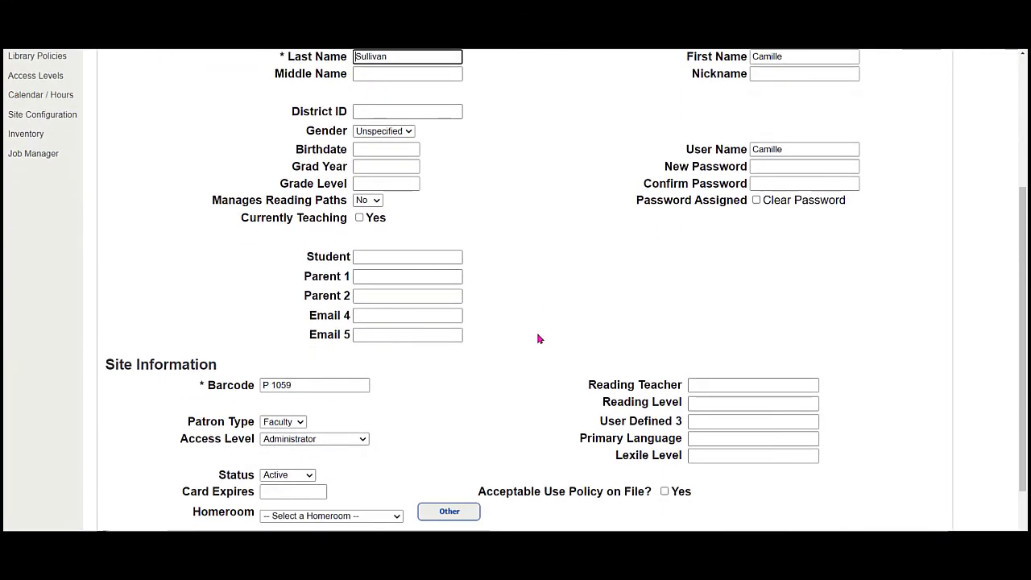
scroll(540, 339, "down", 1)
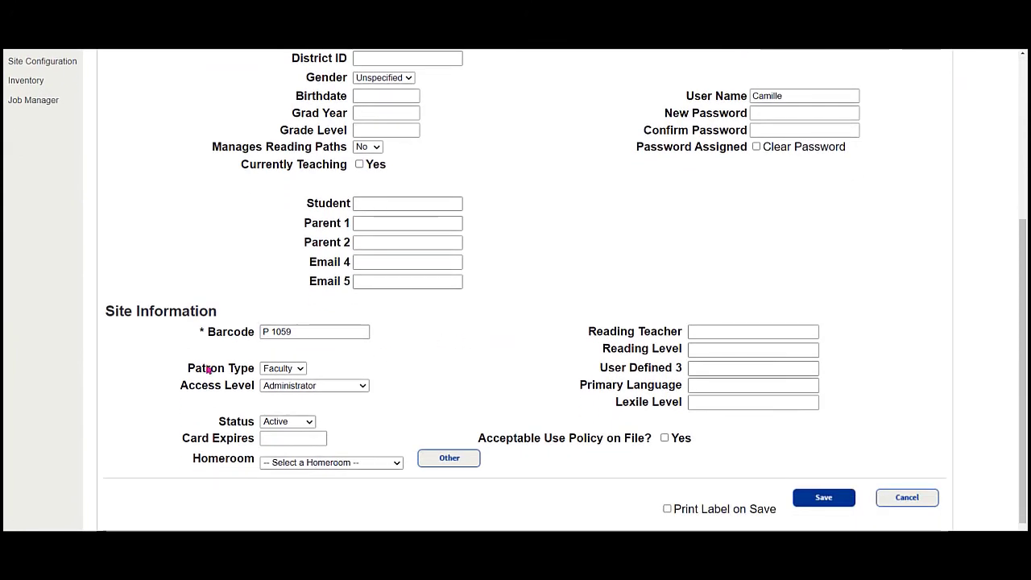
left_click_drag(186, 367, 254, 366)
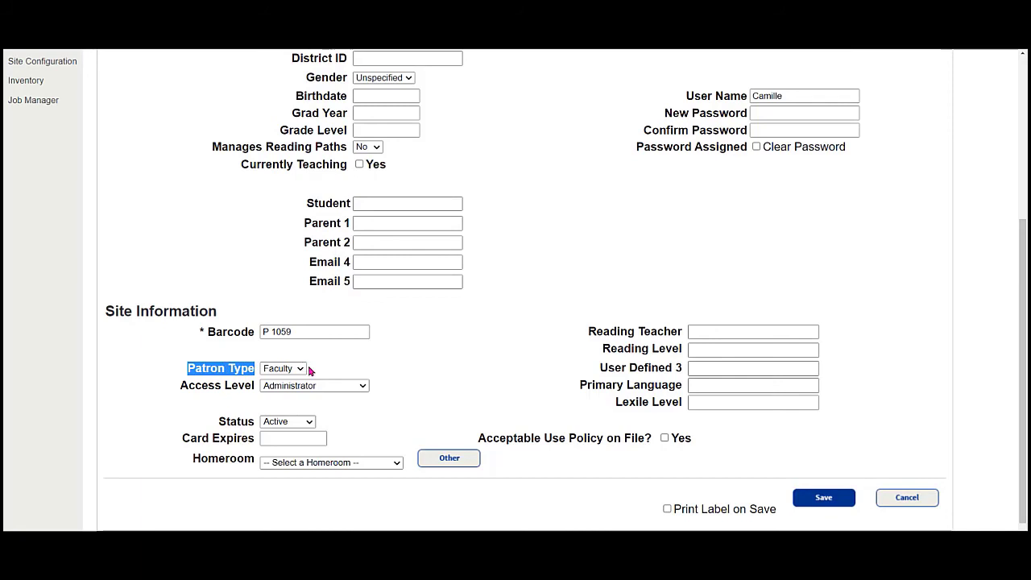
left_click_drag(180, 387, 254, 386)
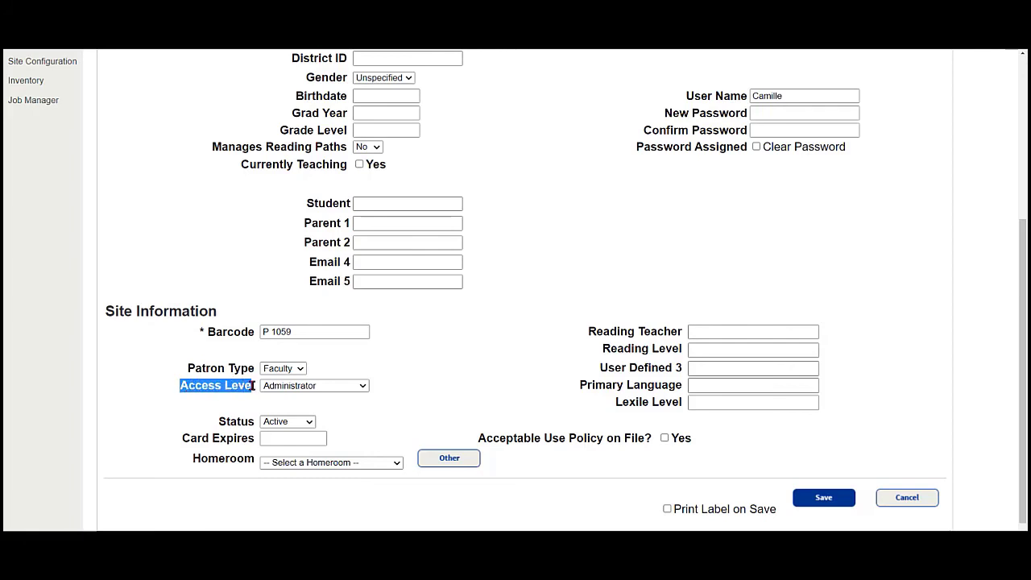
left_click(383, 389)
scroll(384, 389, "up", 1)
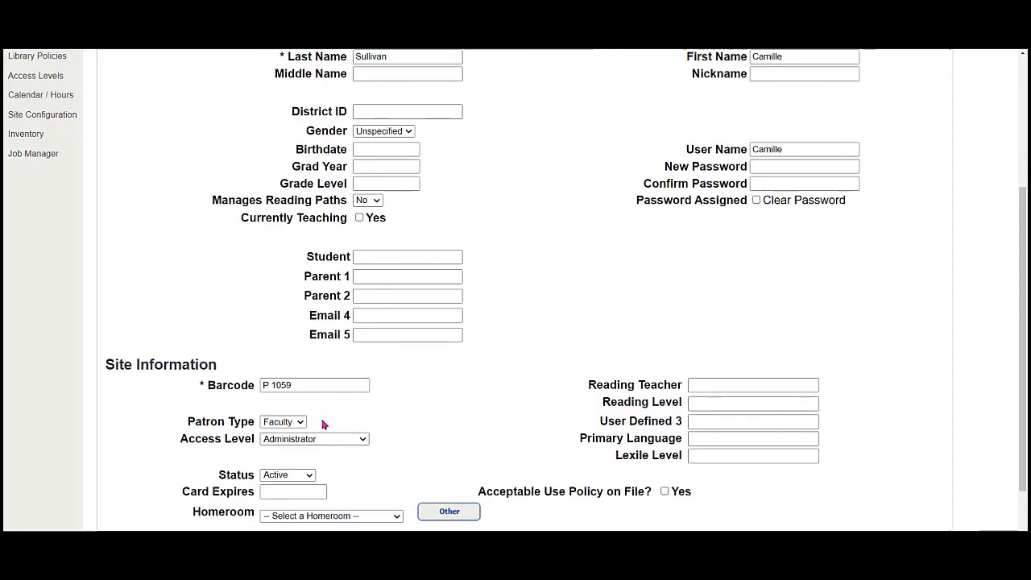
scroll(314, 423, "up", 4)
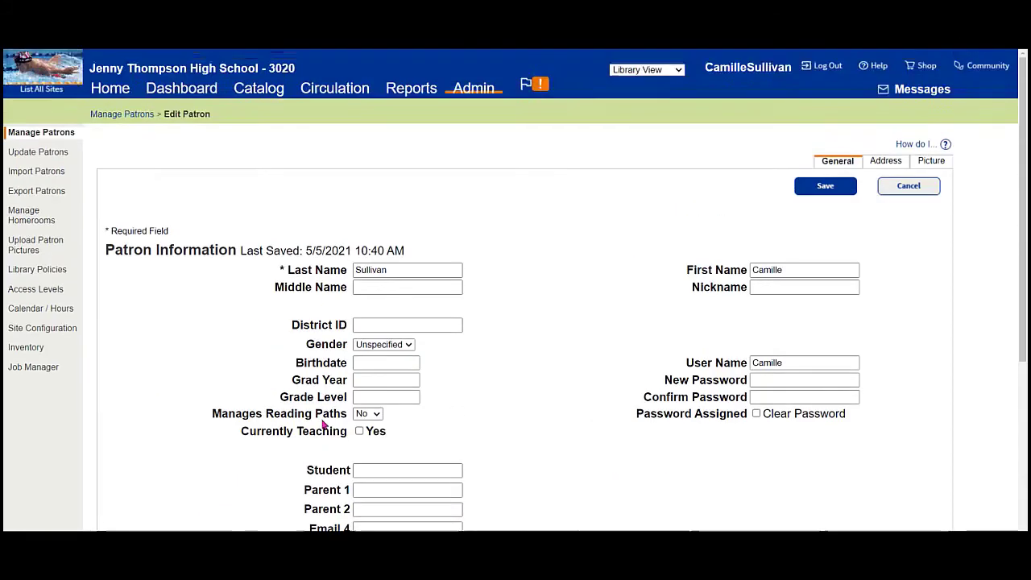
left_click(31, 290)
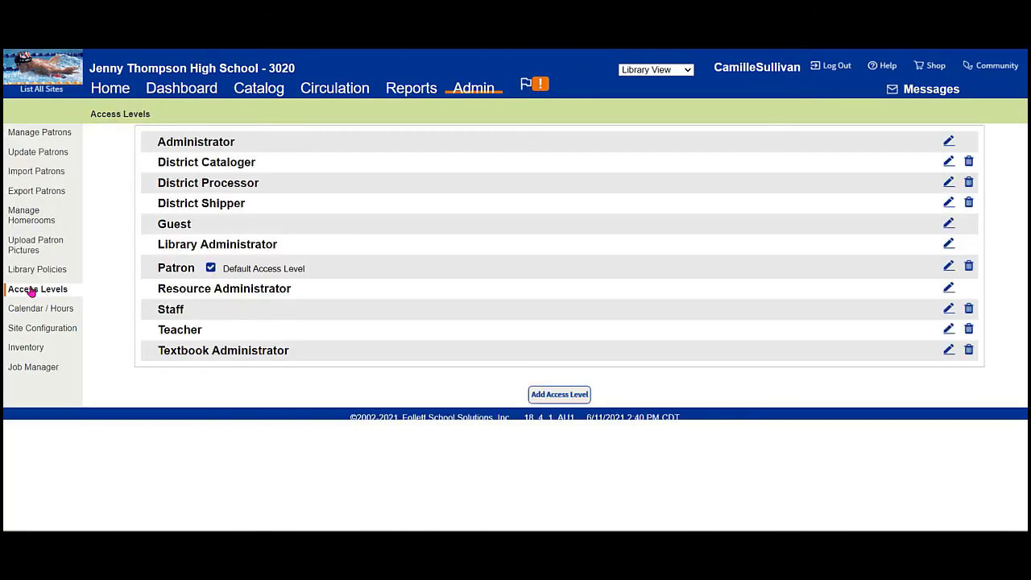
left_click(948, 143)
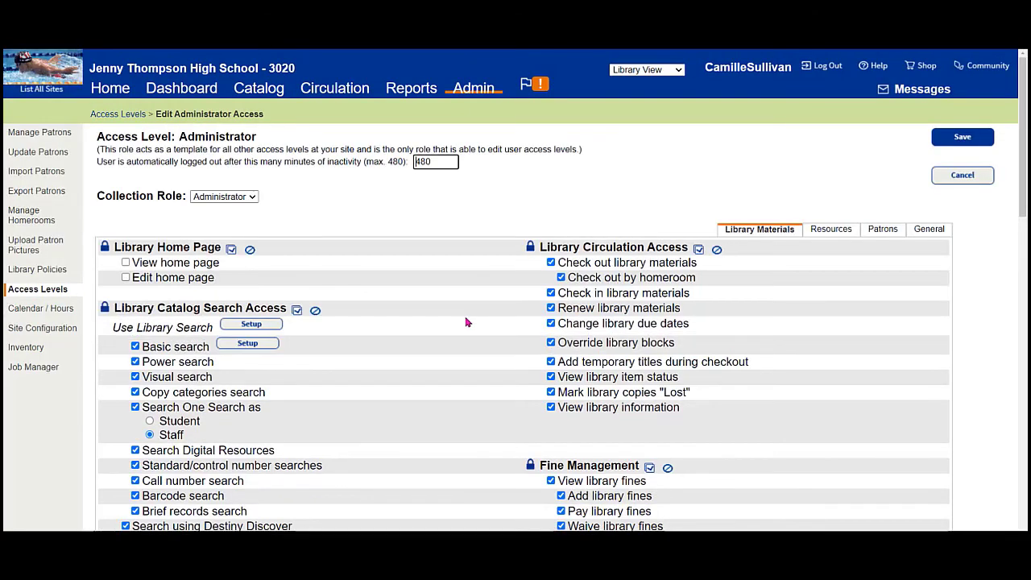
scroll(466, 322, "down", 5)
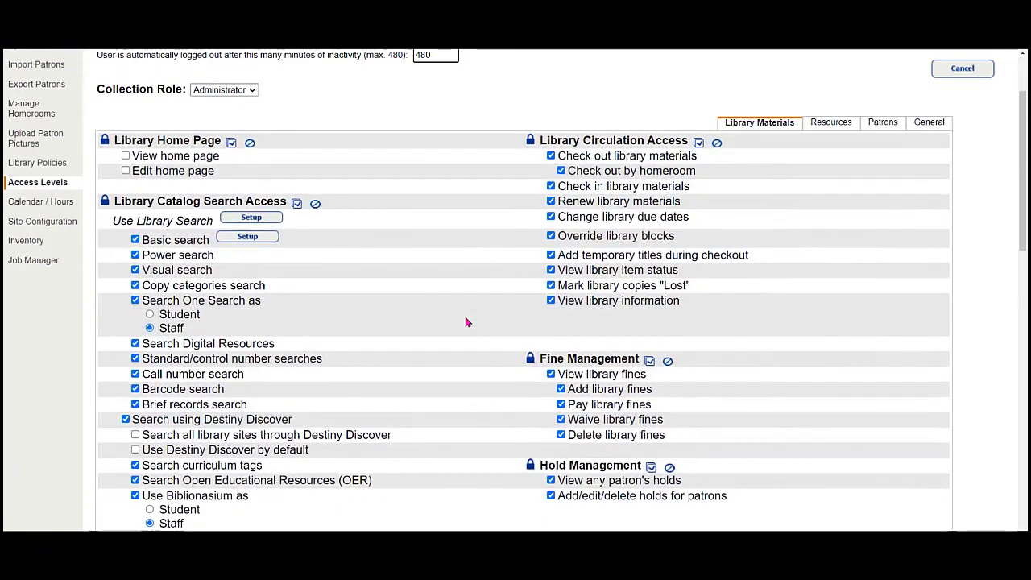
scroll(465, 322, "down", 2)
scroll(465, 322, "up", 7)
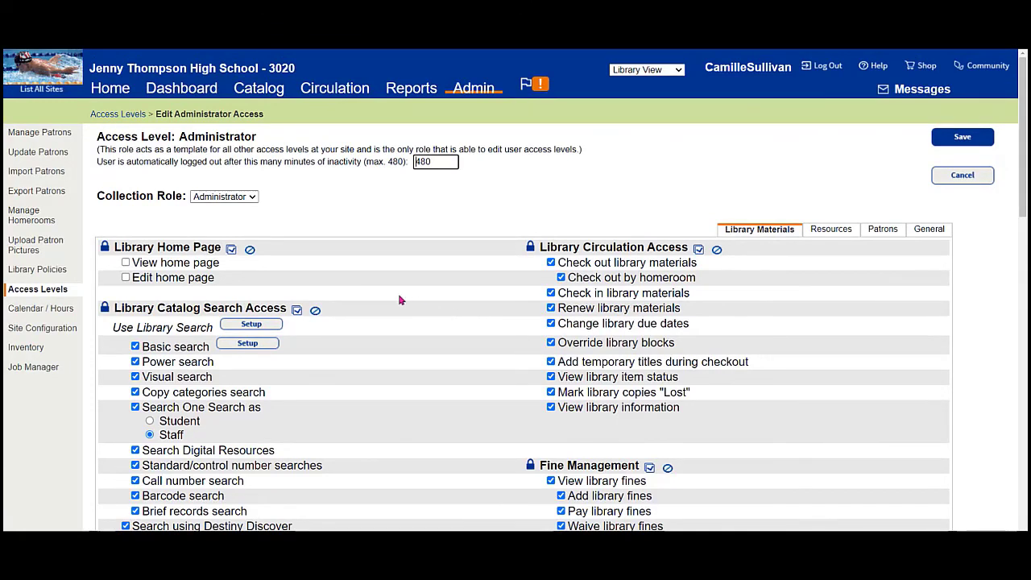
left_click_drag(95, 195, 206, 199)
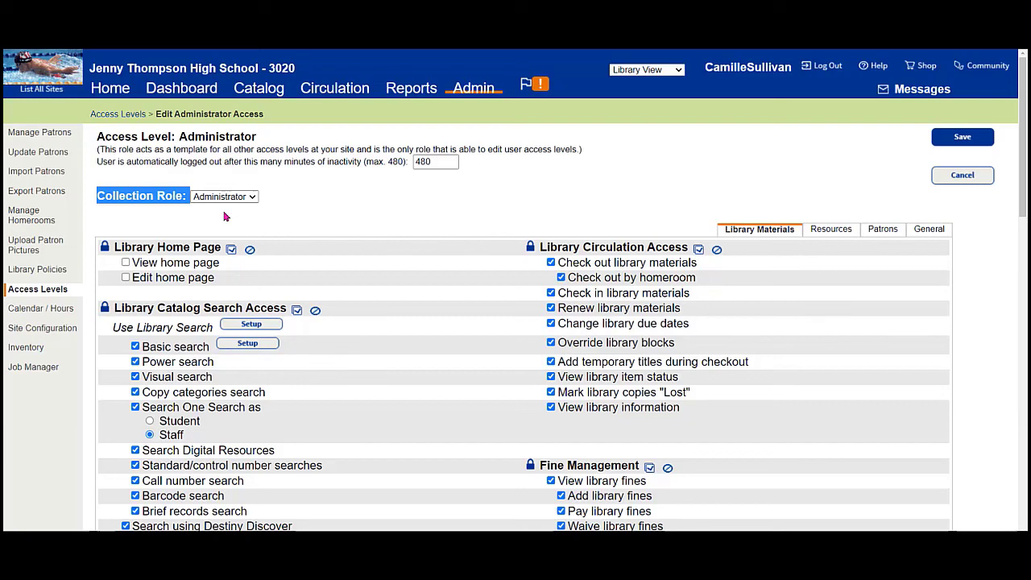
left_click(35, 291)
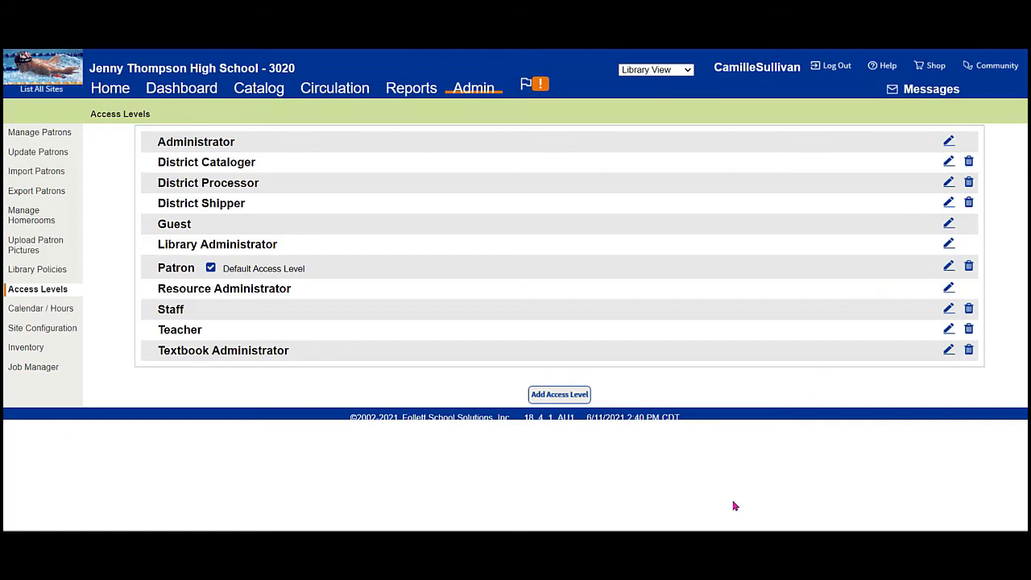
left_click(948, 271)
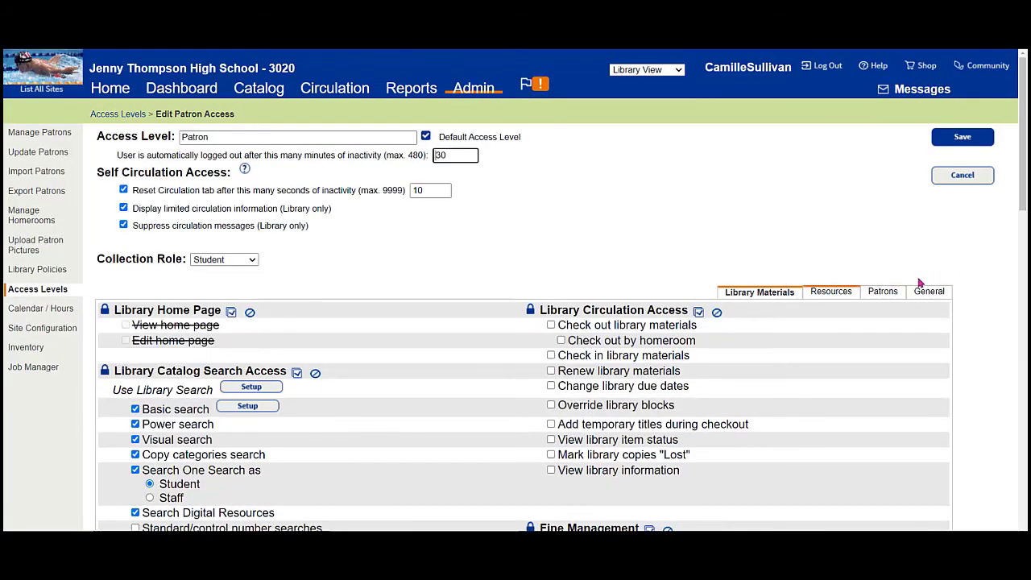
left_click(866, 298)
scroll(858, 300, "down", 3)
scroll(858, 300, "down", 1)
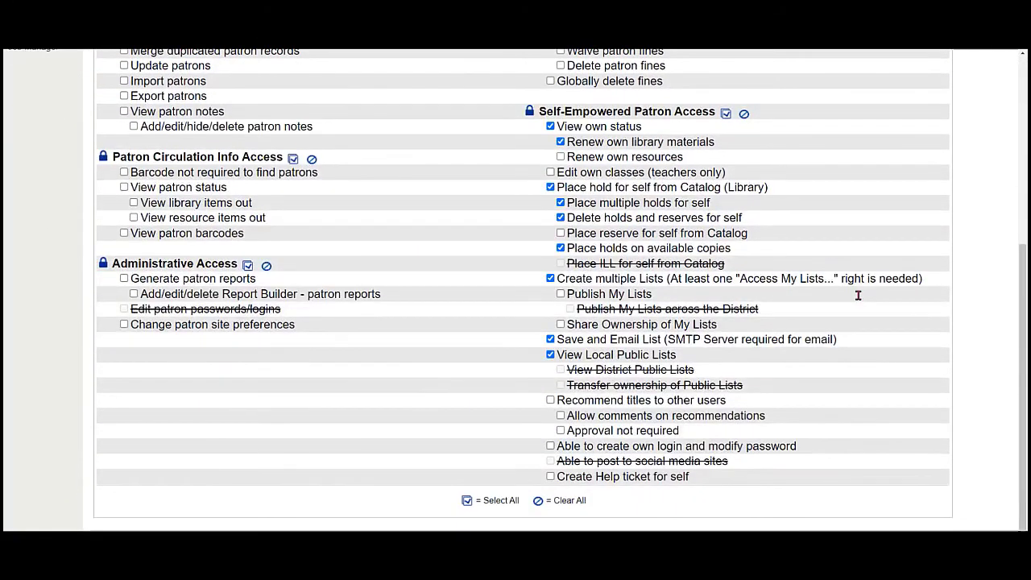
left_click_drag(553, 110, 722, 114)
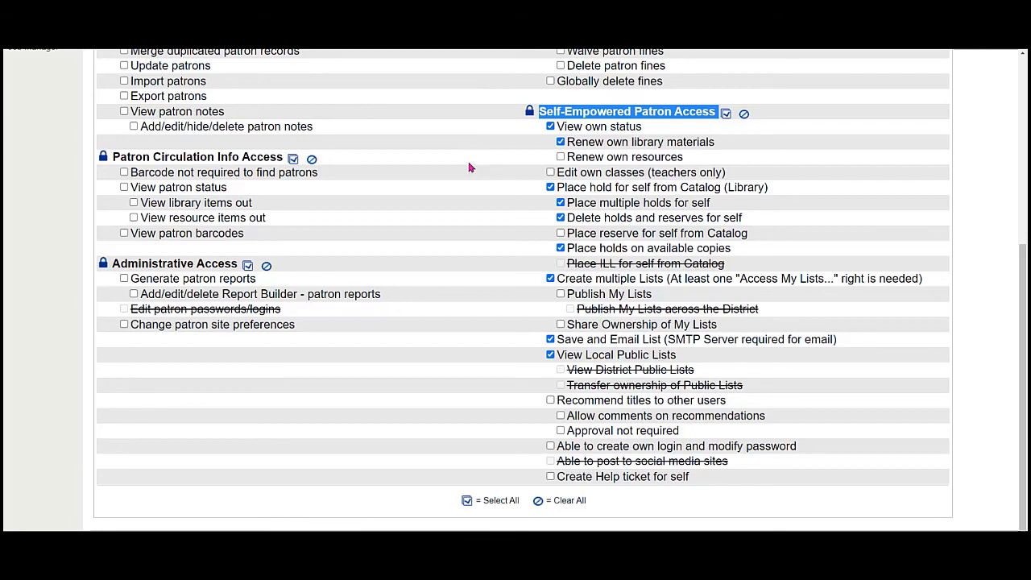
left_click(532, 133)
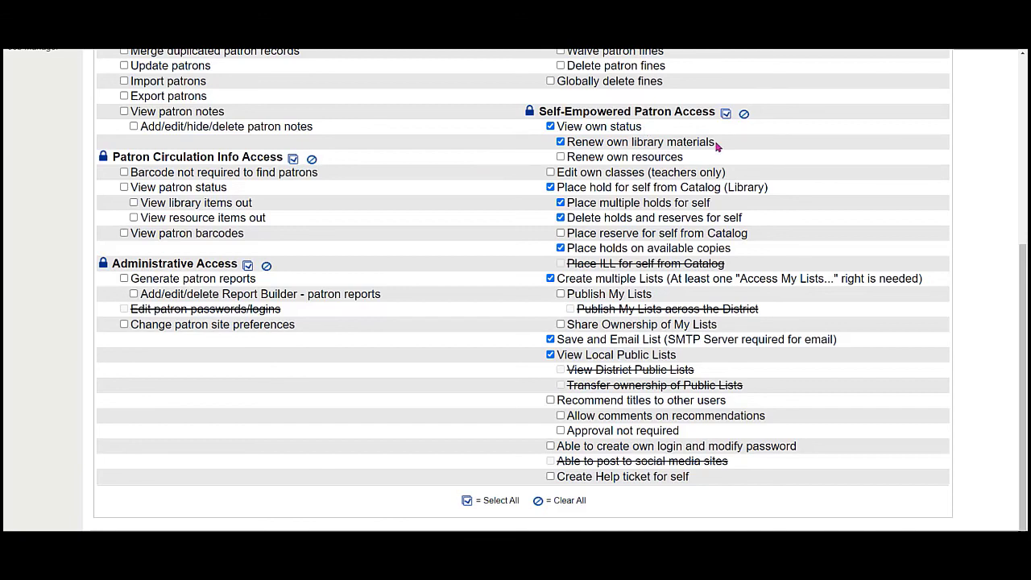
left_click_drag(715, 145, 565, 142)
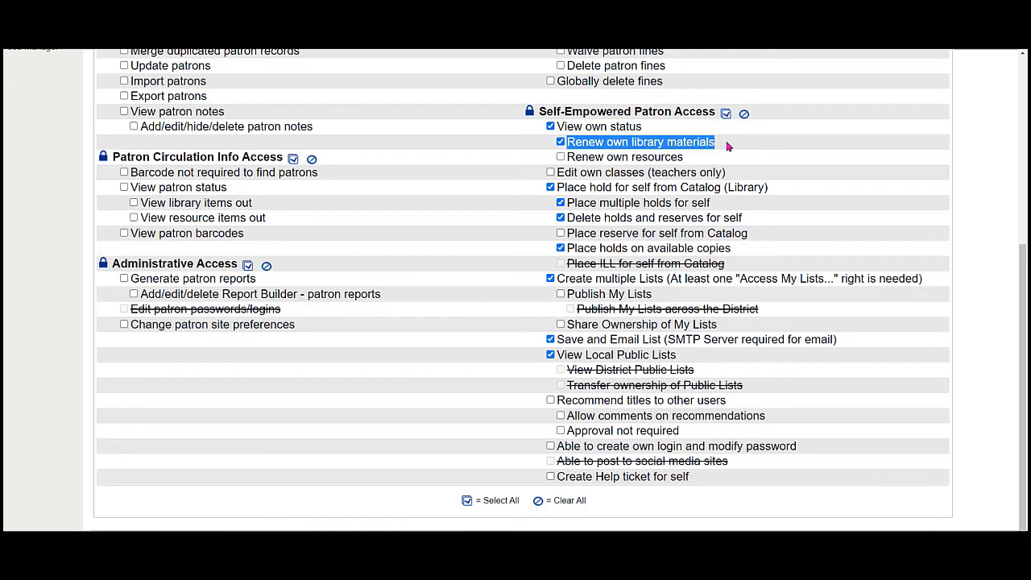
left_click(727, 146)
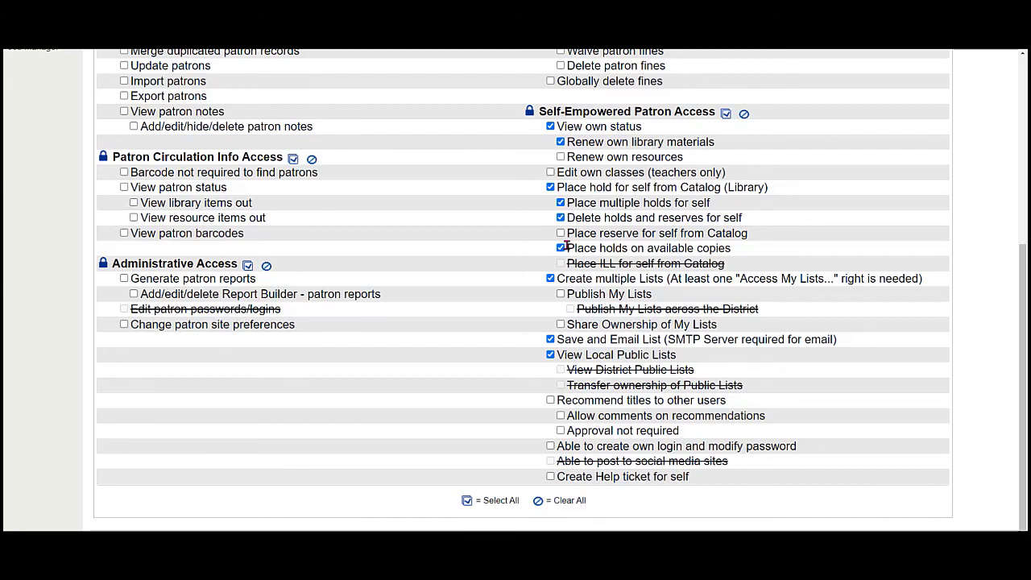
Step: Toggle 'Place holds on available copies' off and back on, then return to Access Levels
left_click_drag(567, 247, 739, 256)
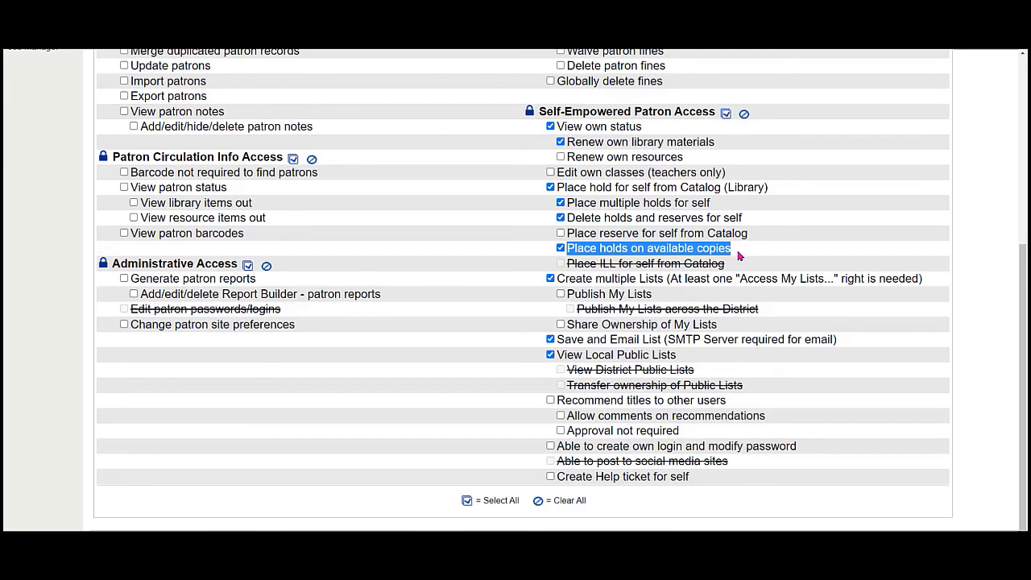
left_click(560, 249)
left_click(560, 248)
left_click_drag(537, 111, 722, 112)
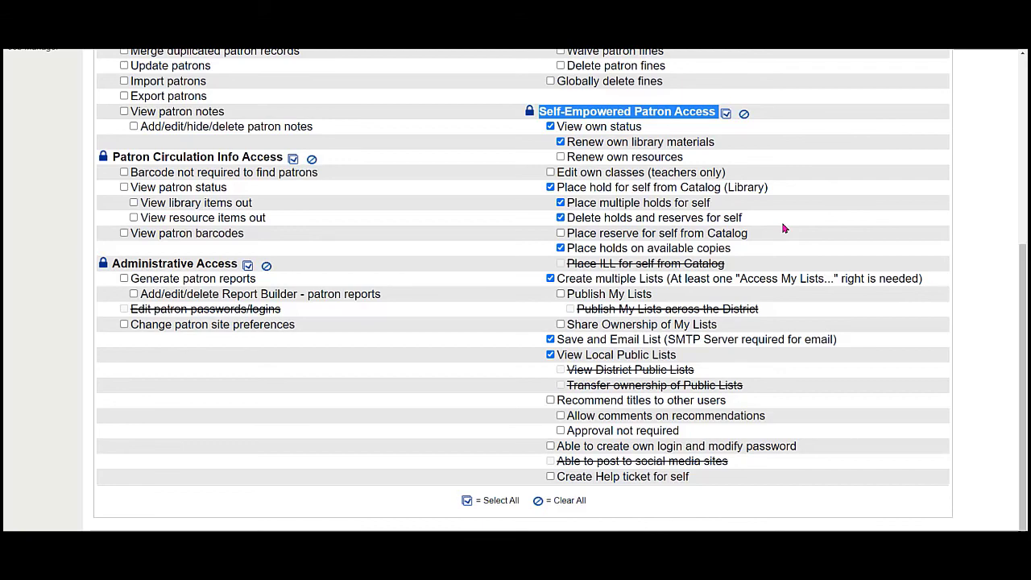
scroll(783, 229, "up", 4)
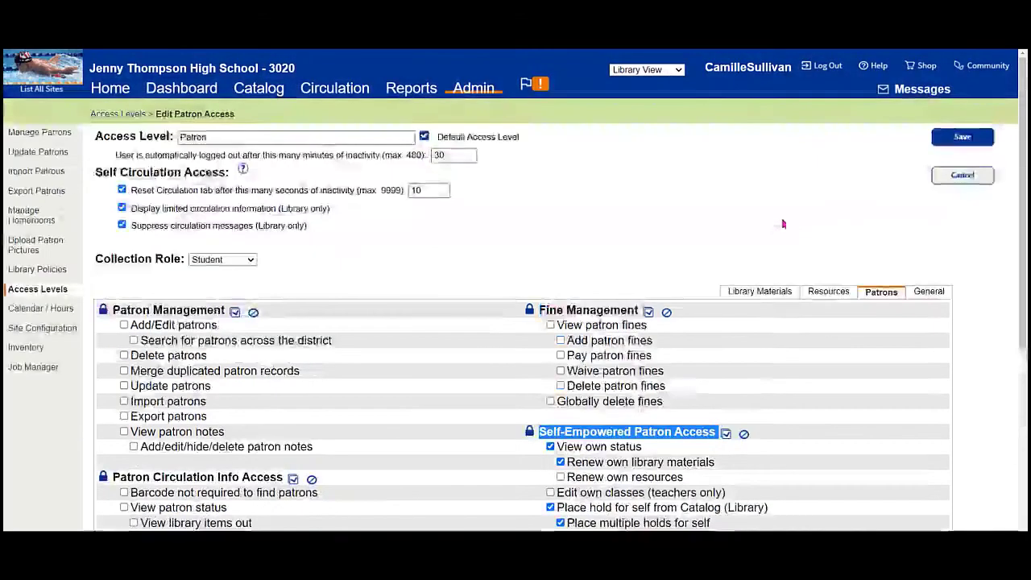
left_click(22, 292)
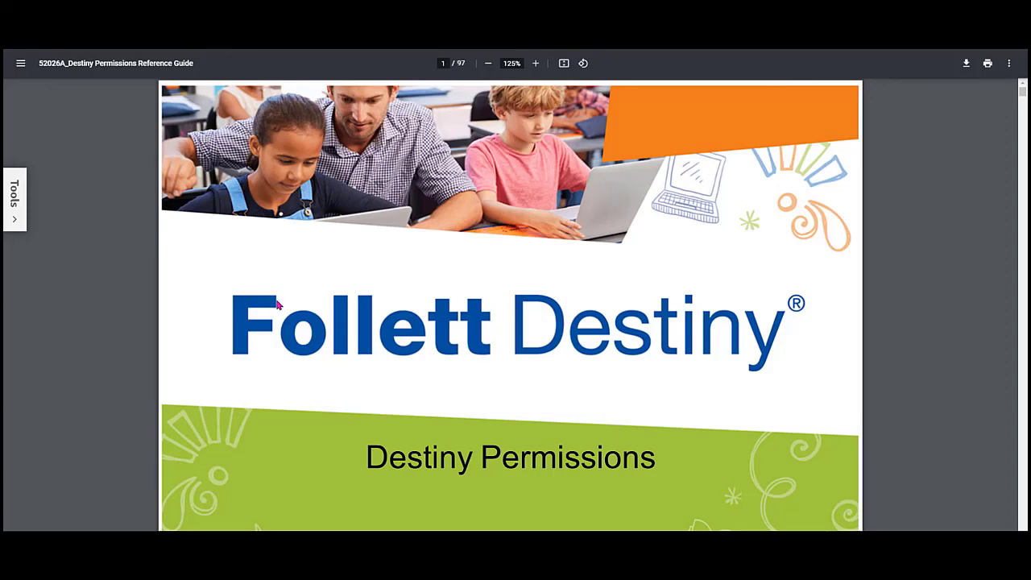
Step: Scroll the Permissions Reference Guide from its cover to the Table of Contents on page 2
scroll(276, 304, "down", 5)
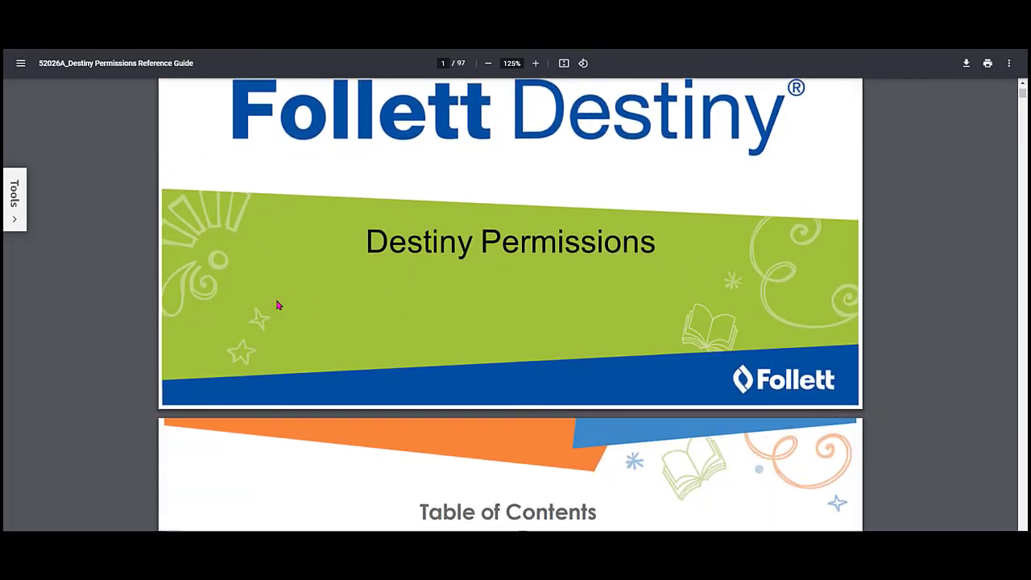
scroll(276, 305, "down", 2)
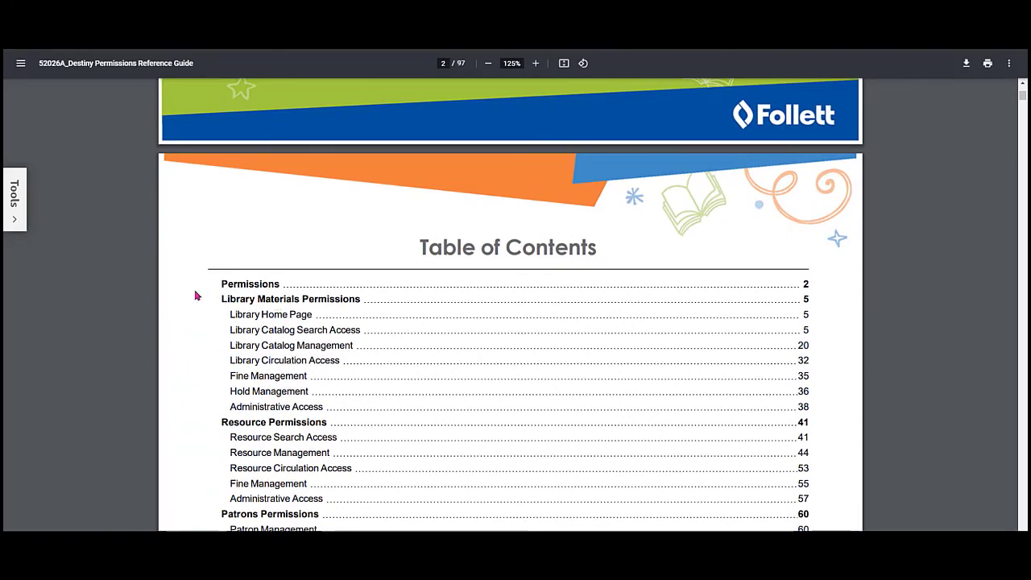
scroll(195, 296, "down", 2)
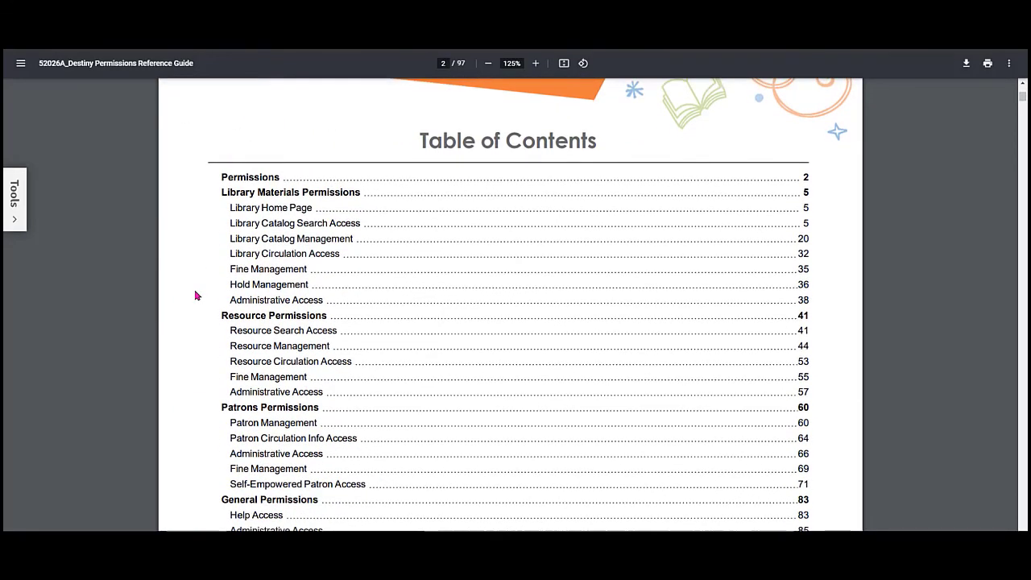
Step: Jump to Self-Empowered Patron Access and review its permission tables, highlighting the Dependencies column
left_click(260, 487)
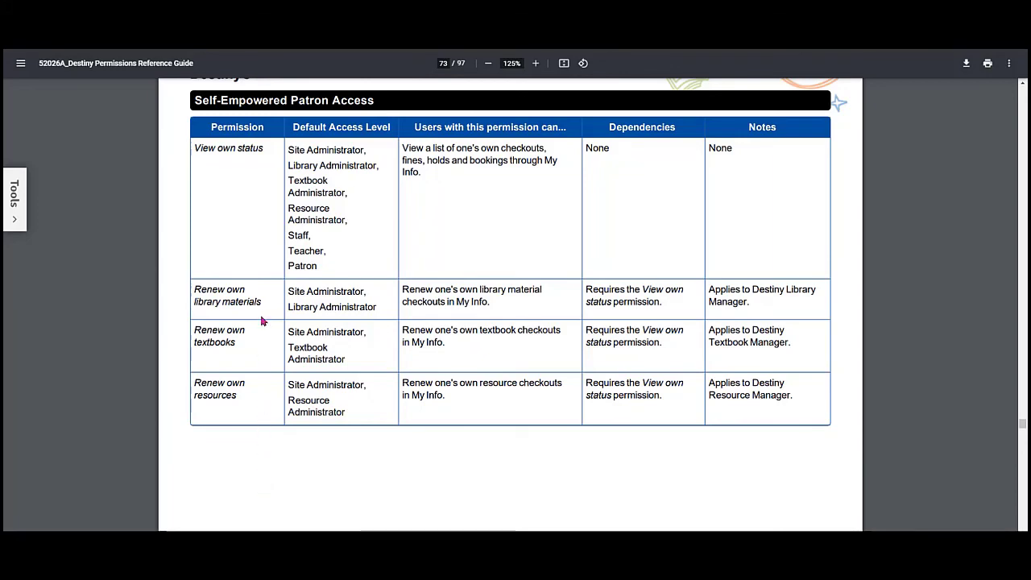
scroll(260, 319, "down", 1)
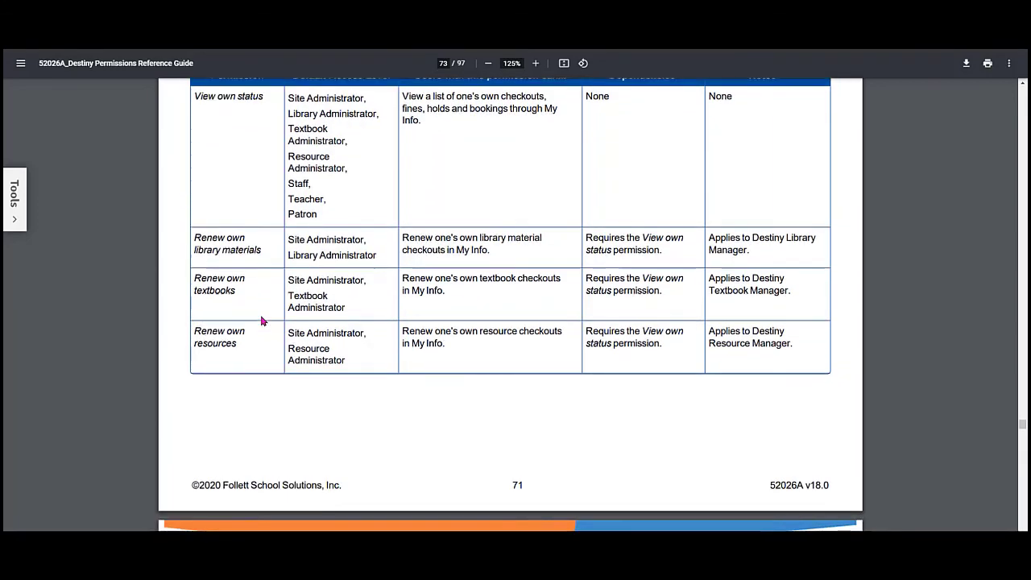
scroll(260, 319, "up", 2)
scroll(260, 320, "up", 1)
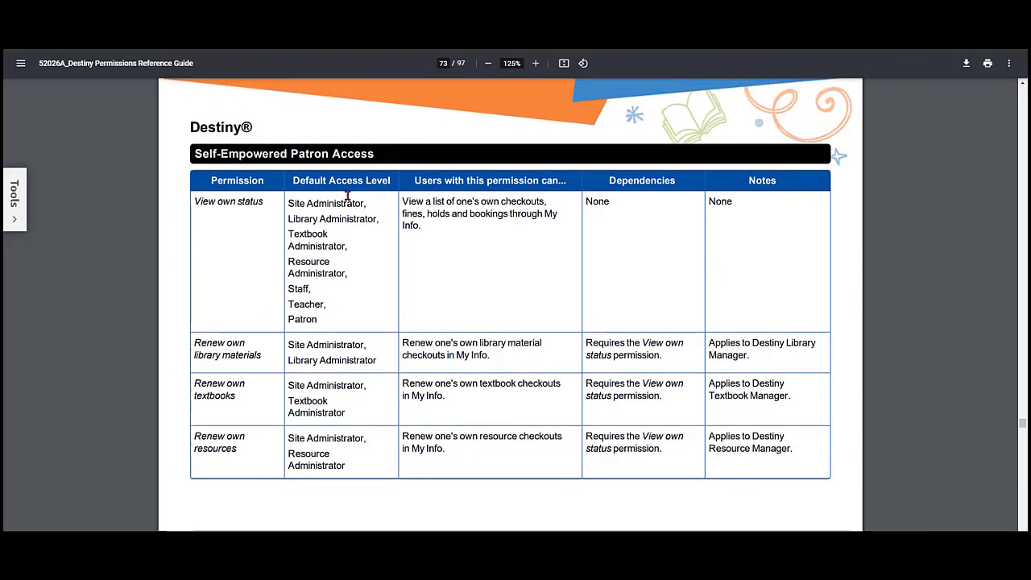
scroll(288, 407, "down", 3)
left_click_drag(603, 126, 685, 125)
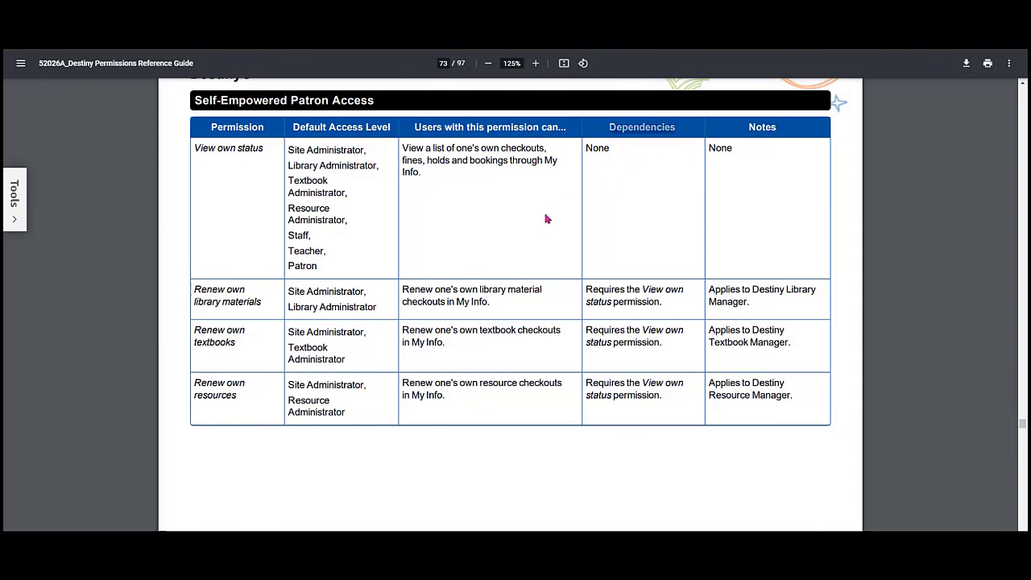
scroll(448, 282, "down", 5)
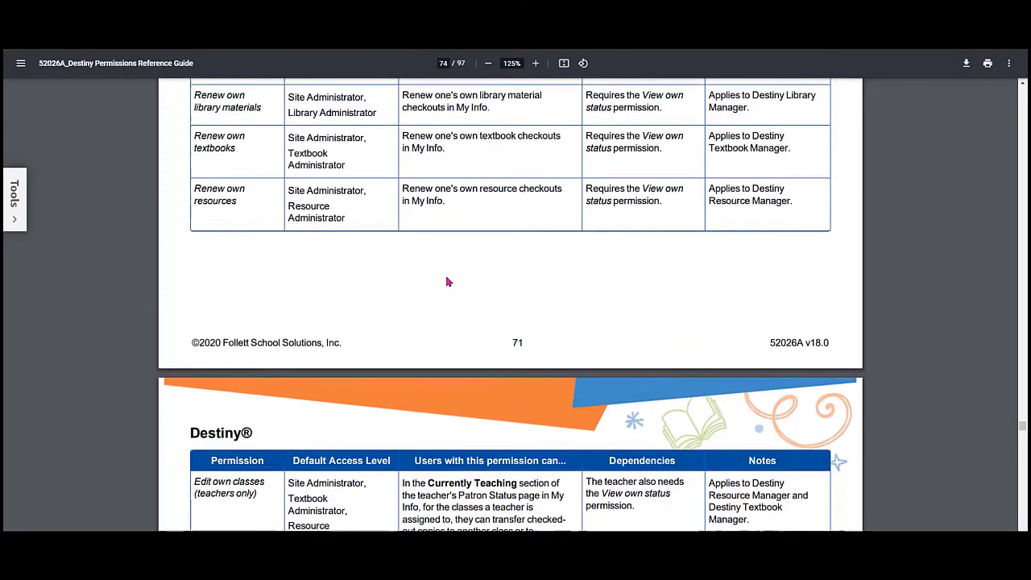
scroll(448, 281, "down", 10)
scroll(448, 281, "down", 7)
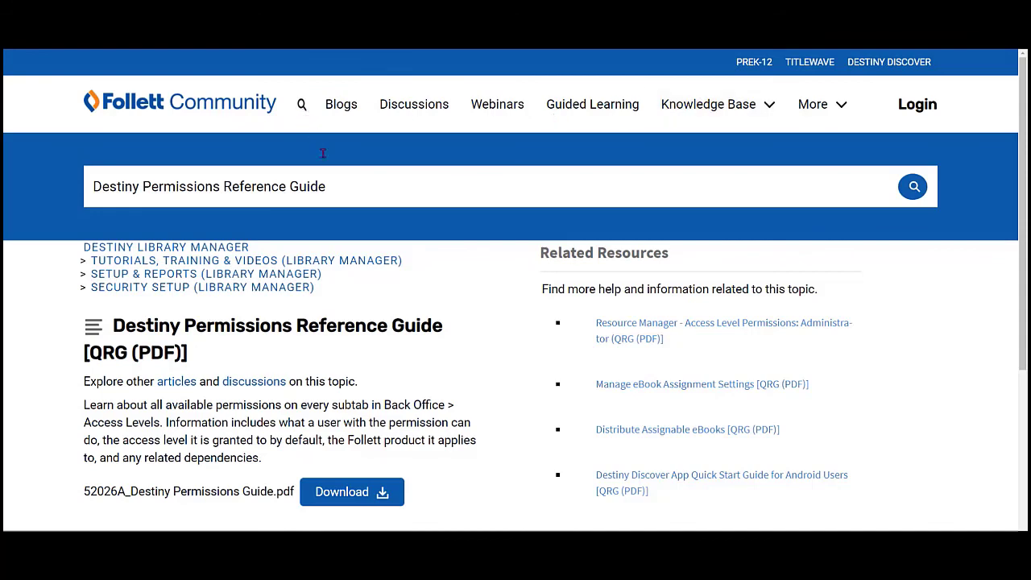
Step: Select the existing query in the Follett Community search box and dismiss the suggestions
left_click_drag(339, 186, 92, 185)
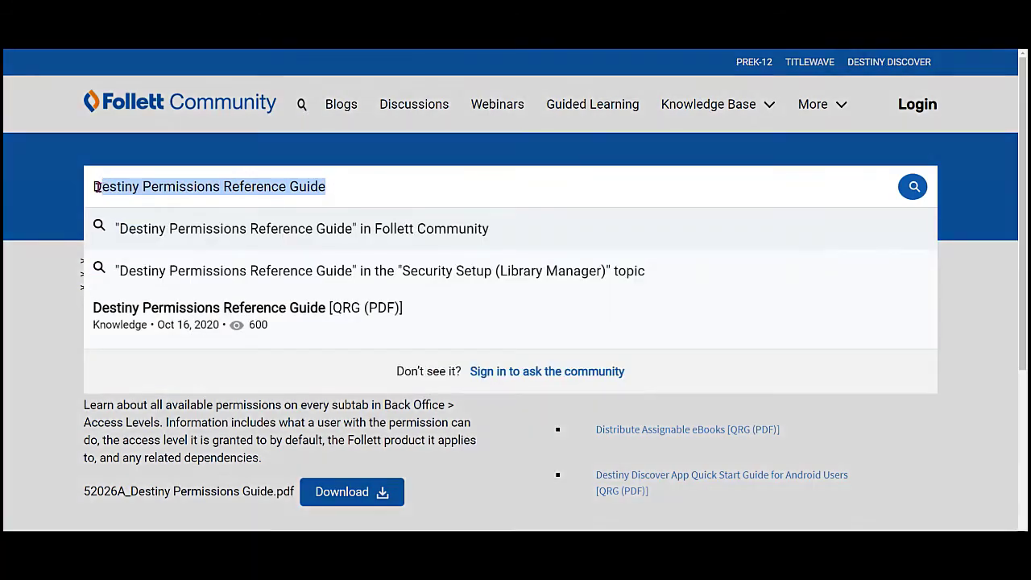
left_click(64, 183)
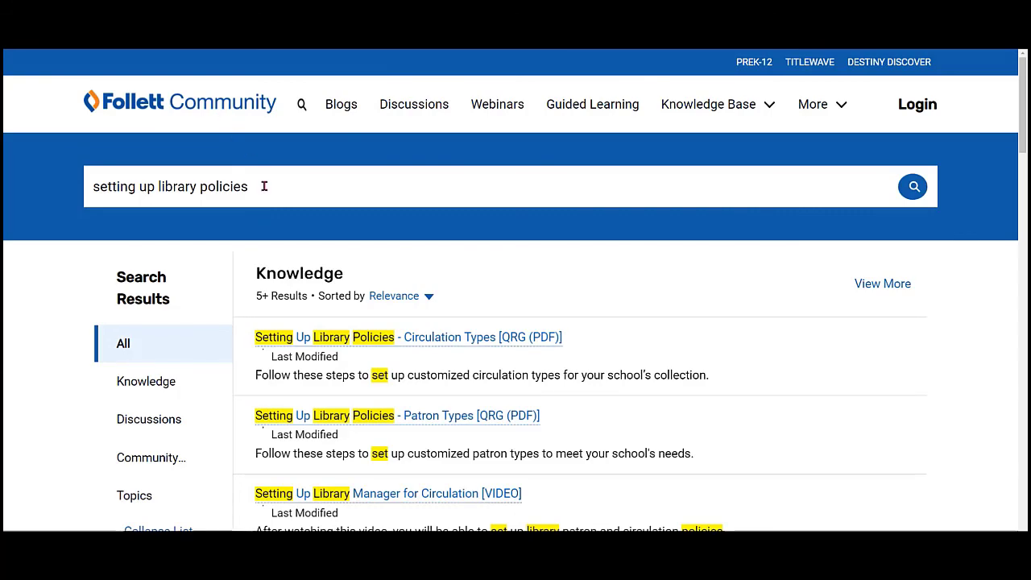
left_click_drag(248, 186, 88, 187)
left_click(57, 190)
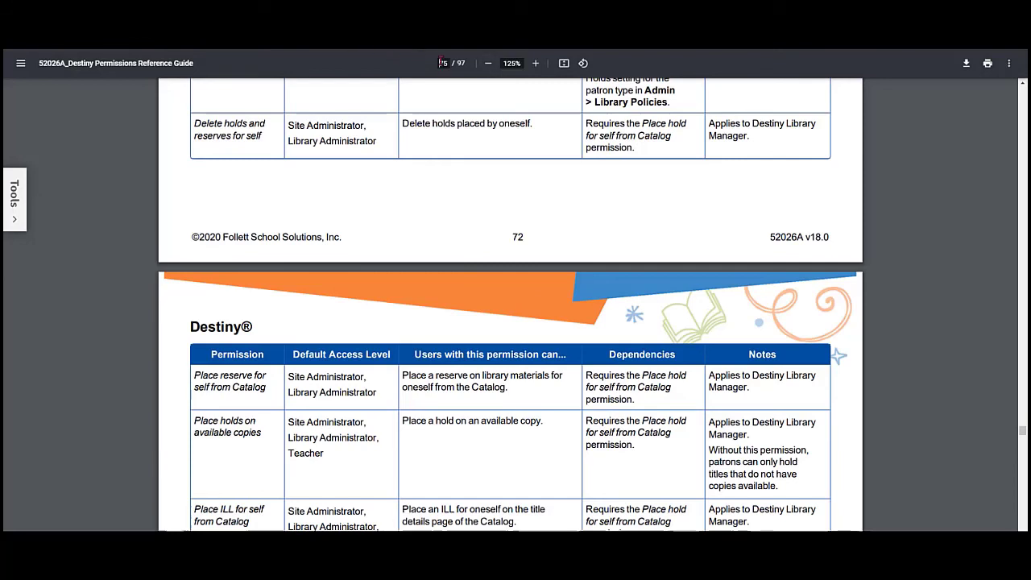
Step: Jump the guide to page 1 by entering 01 in the page number box
type("01")
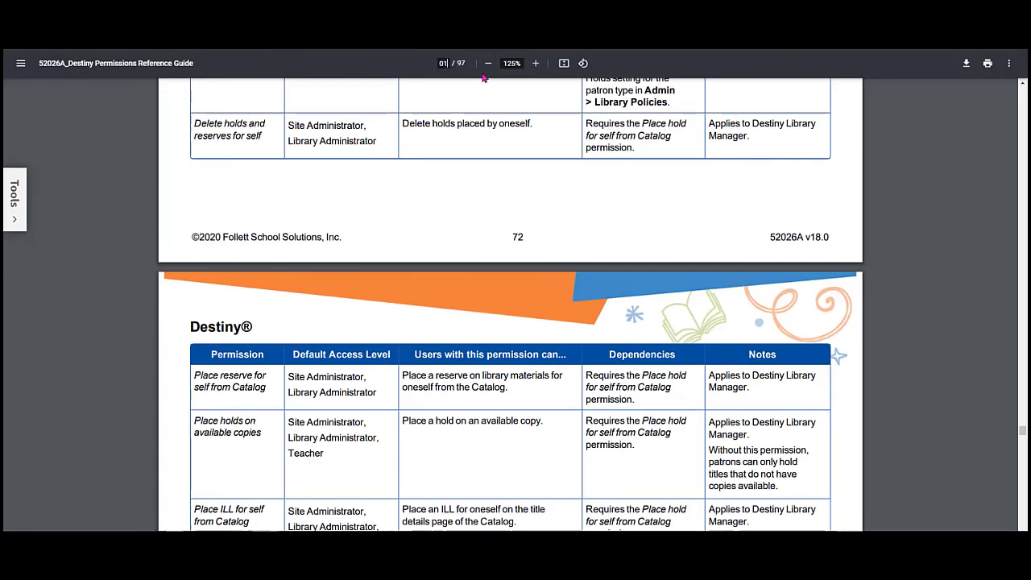
key("Return")
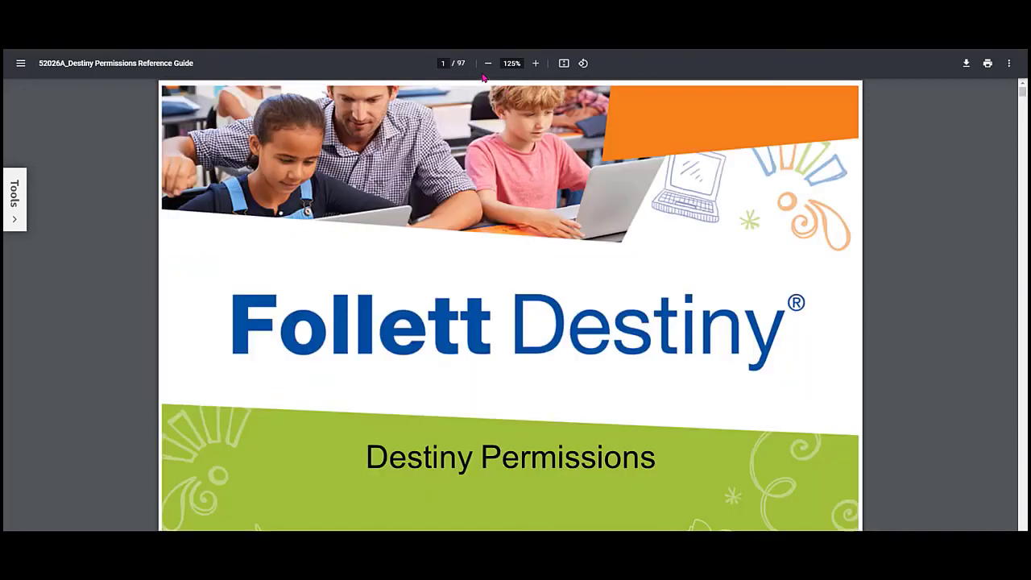